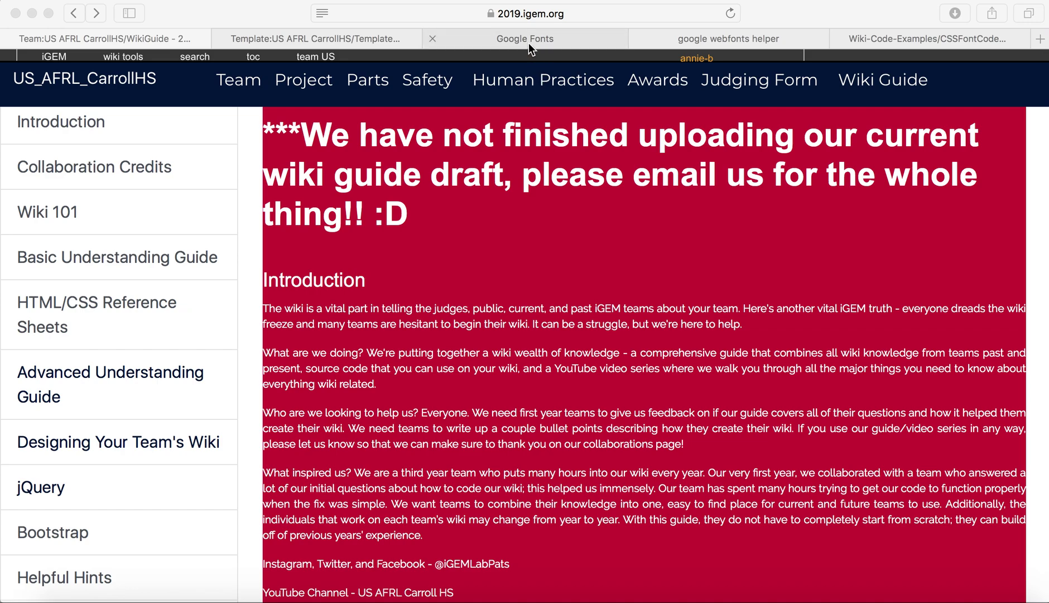
Step: Switch from the iGEM wiki guide page to the Google Fonts directory tab
click(528, 43)
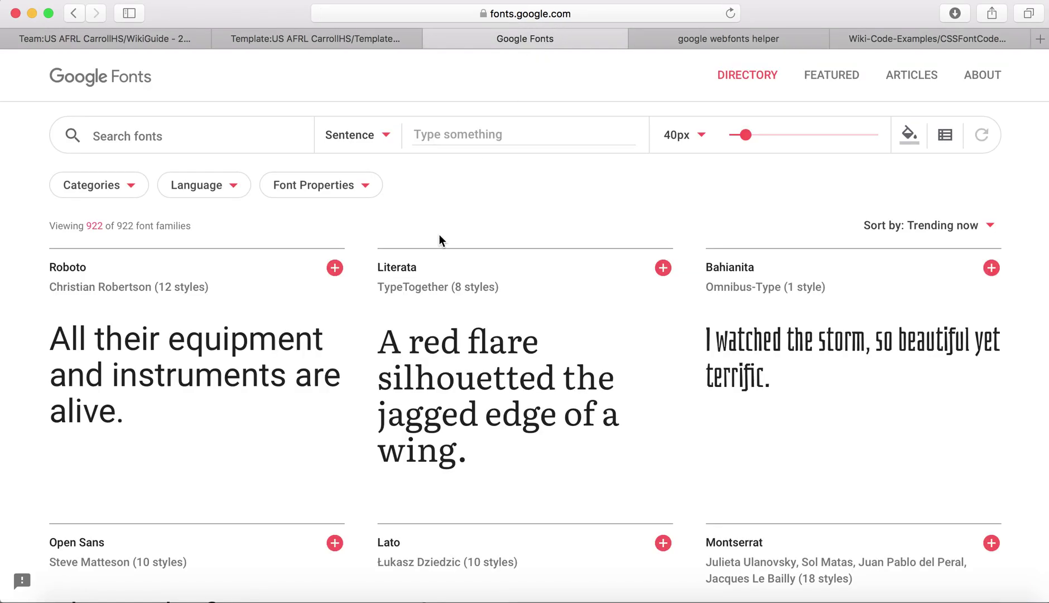
Step: Open the Open Sans specimen and look through its styles and popular pairings
mouse_move(478, 333)
scroll(380, 270, down, 5)
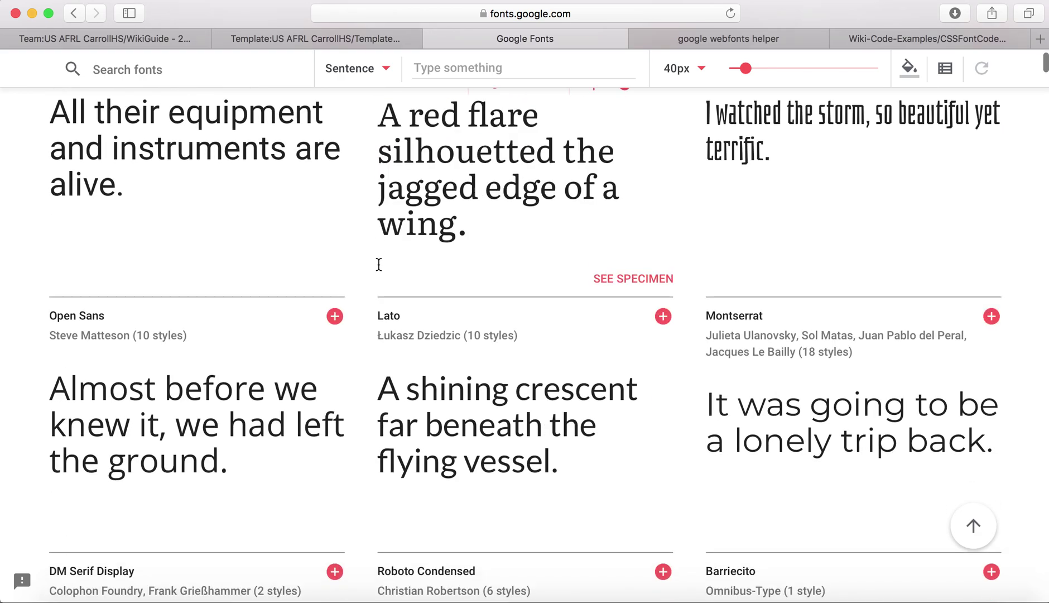
mouse_move(217, 404)
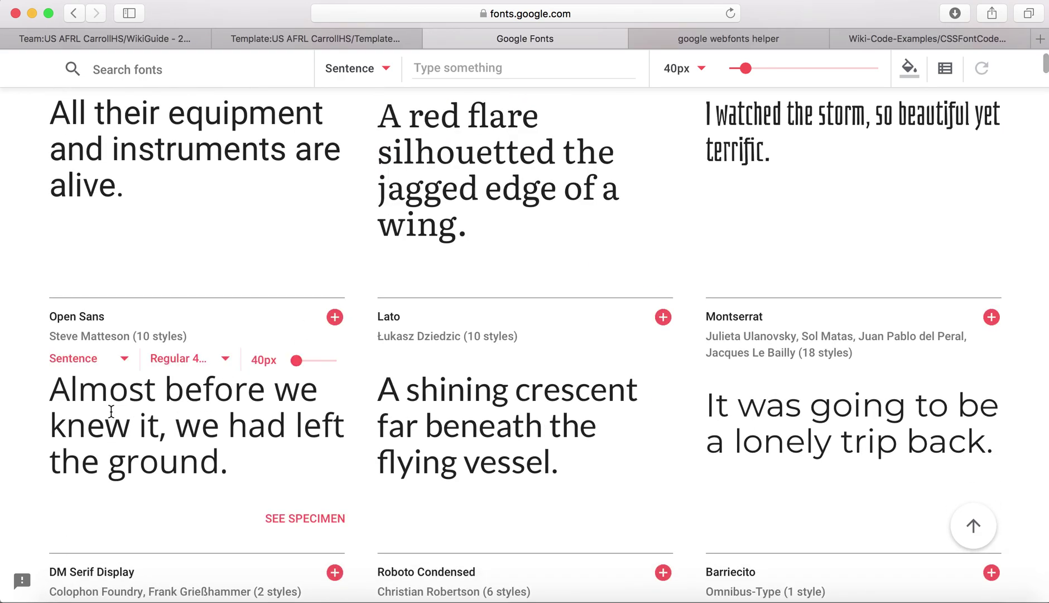
click(71, 324)
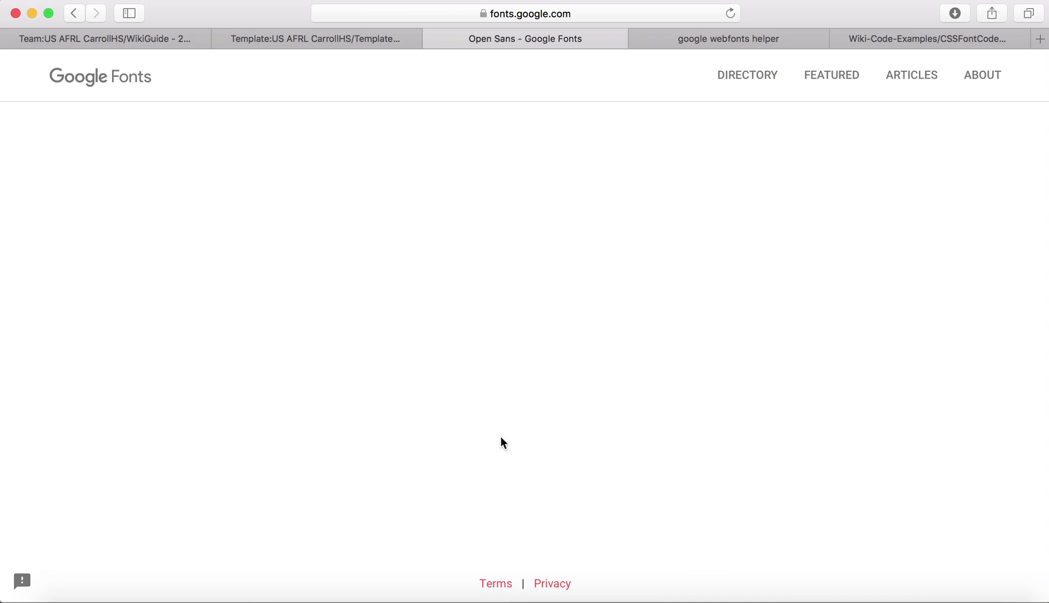
scroll(501, 436, down, 3)
scroll(501, 436, down, 10)
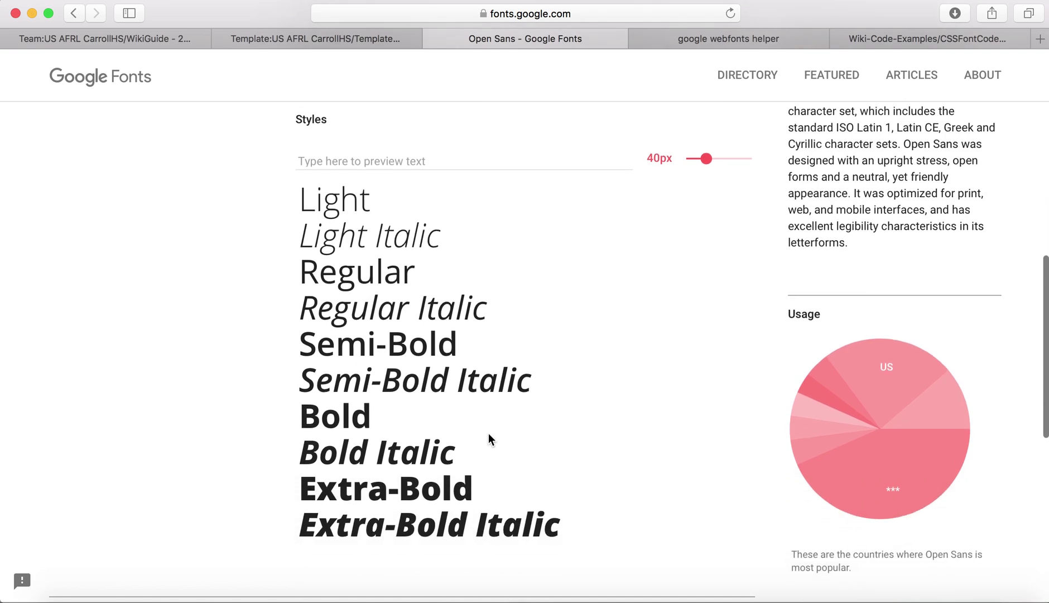
scroll(403, 474, down, 5)
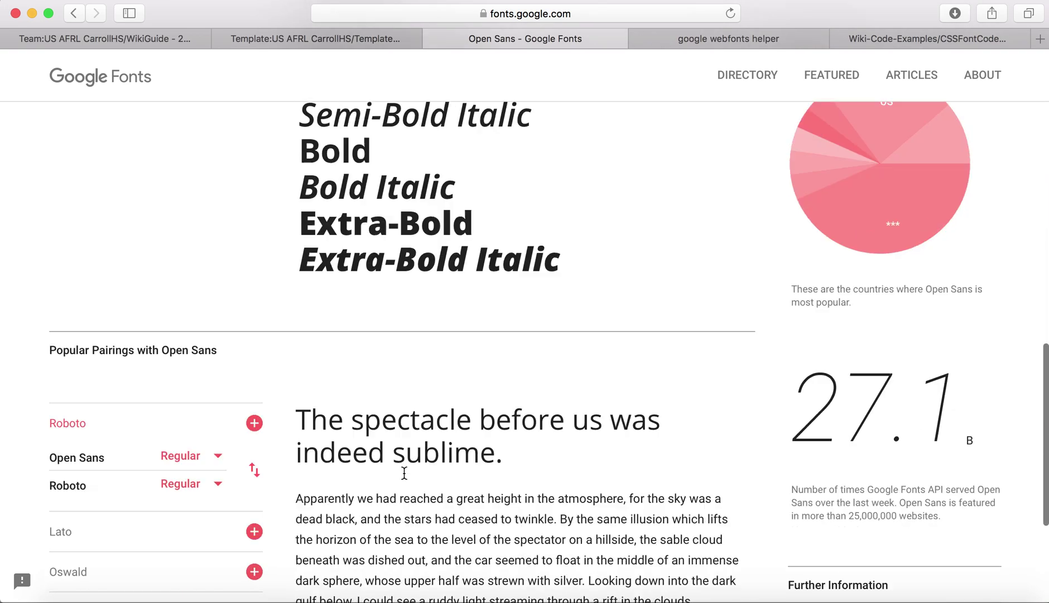
scroll(404, 472, down, 3)
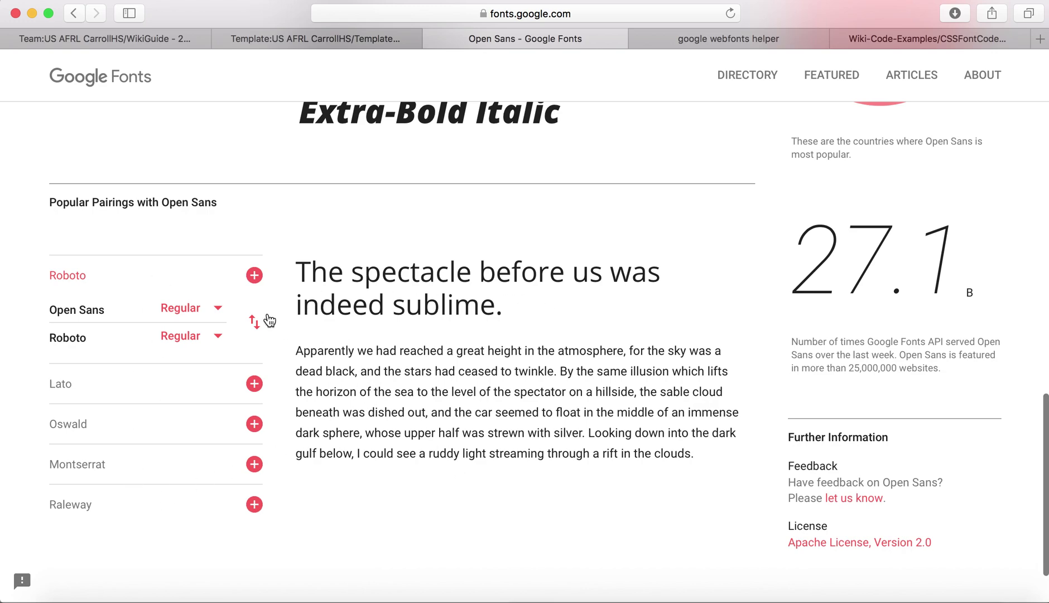
Step: Preview the Roboto pairing with Open Sans in Bold, then go back to the font directory
click(208, 311)
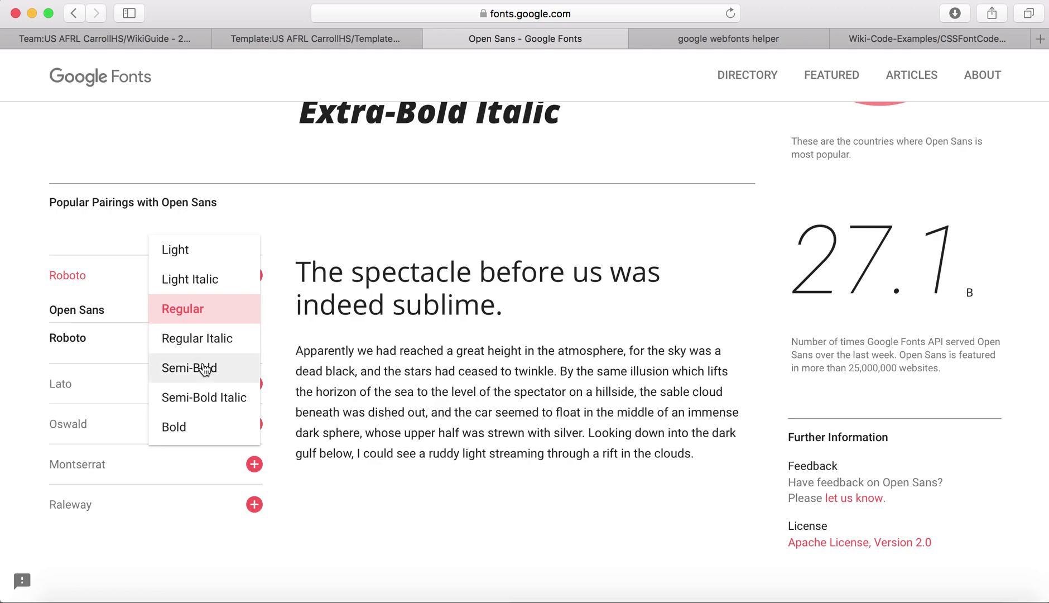
click(201, 437)
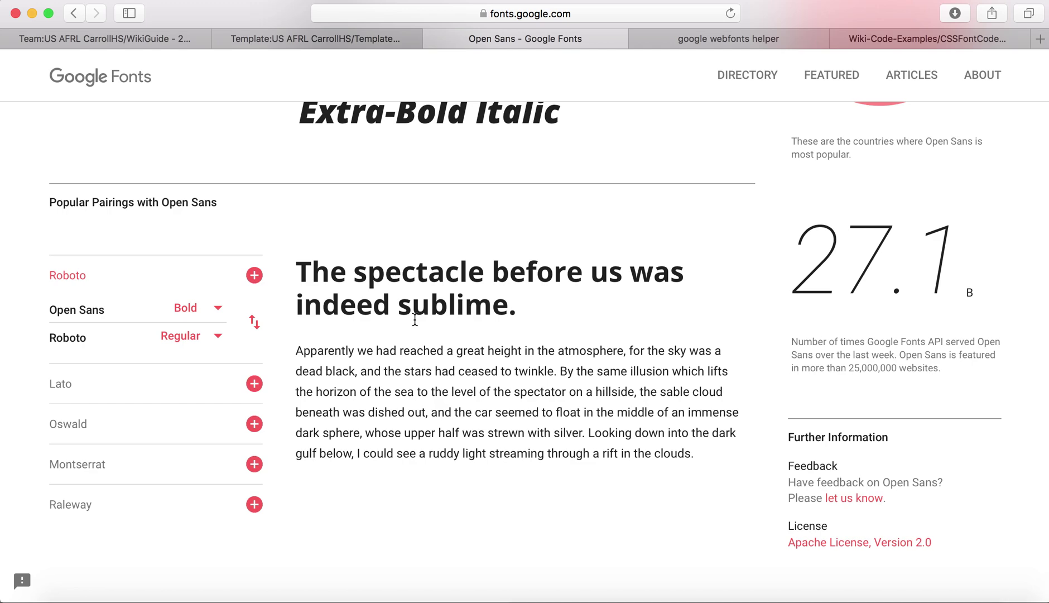
scroll(414, 320, up, 3)
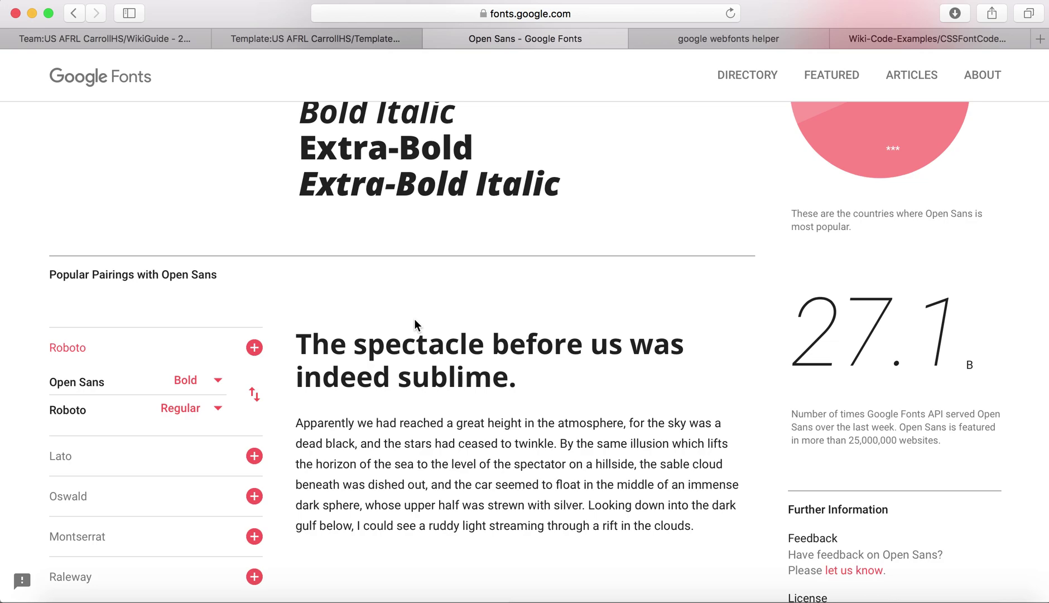
scroll(414, 319, up, 20)
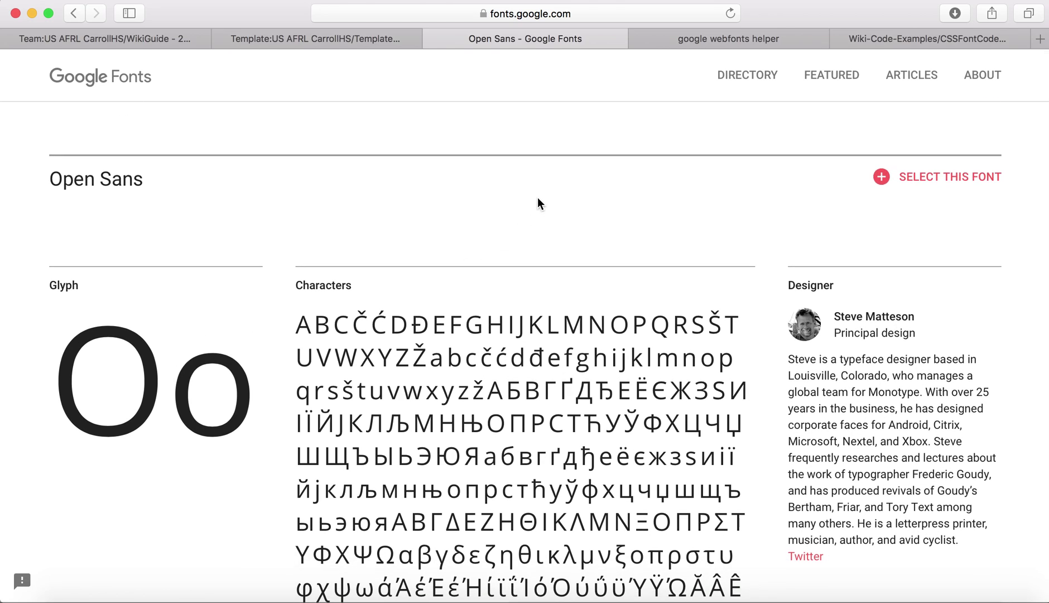
scroll(521, 253, down, 5)
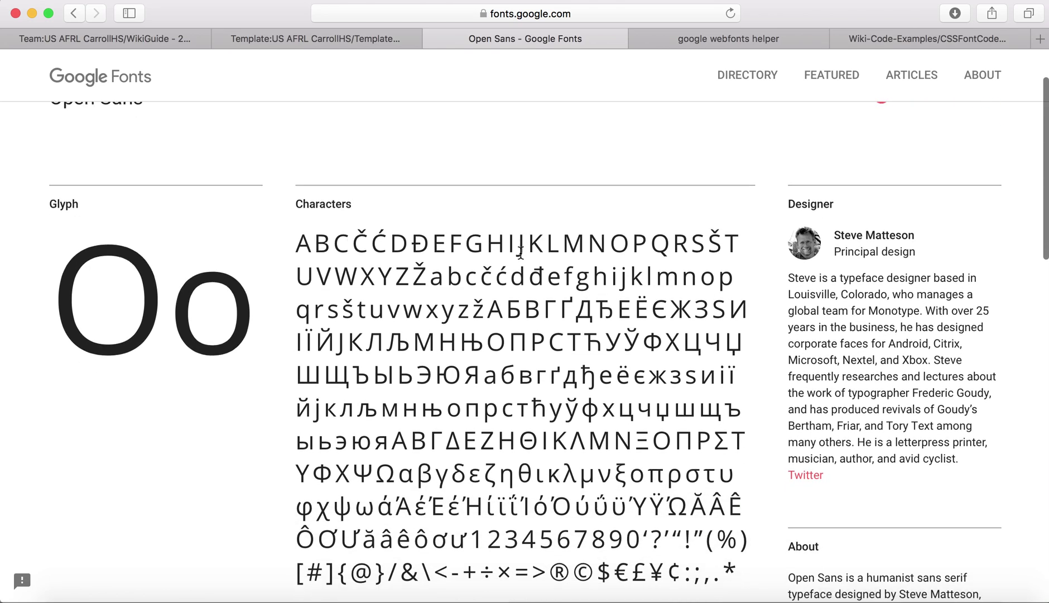
scroll(268, 103, up, 5)
click(73, 13)
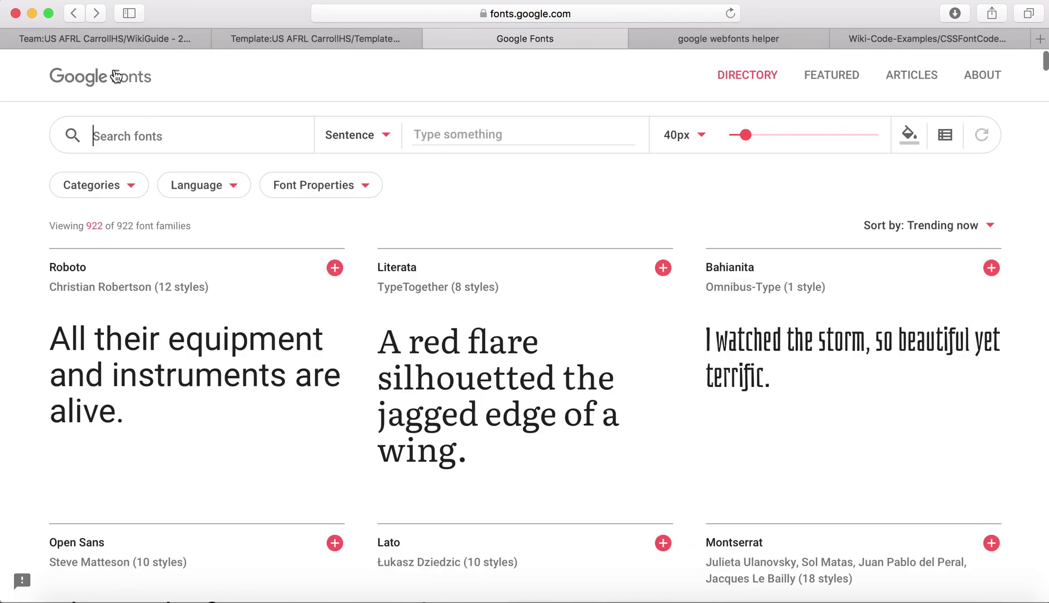
Step: Search 'mon' and check Montserrat's available weights on its specimen page
scroll(475, 383, down, 5)
scroll(391, 279, up, 5)
click(264, 134)
text(mon)
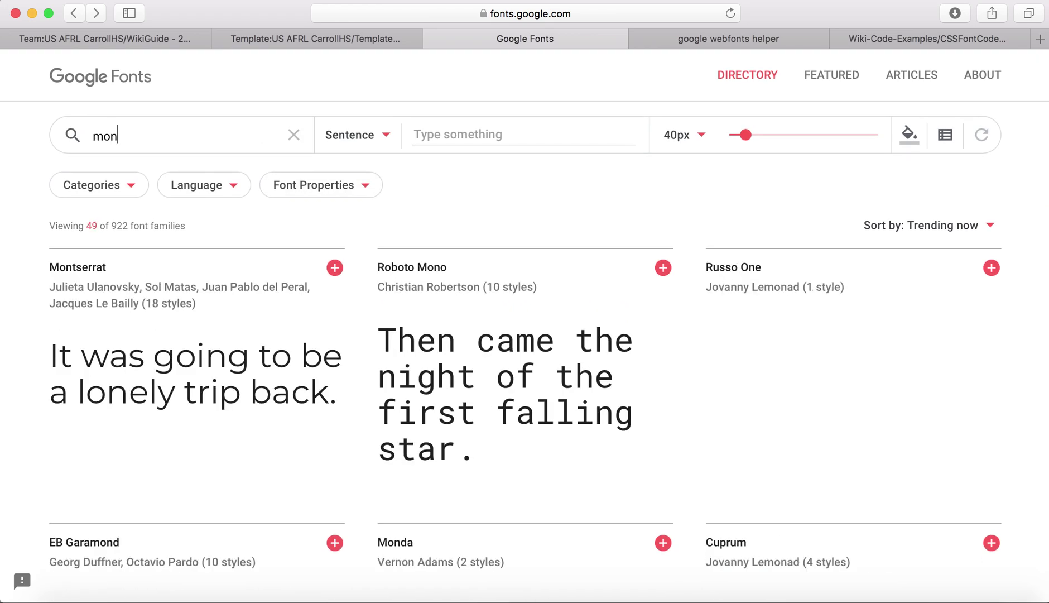
click(70, 270)
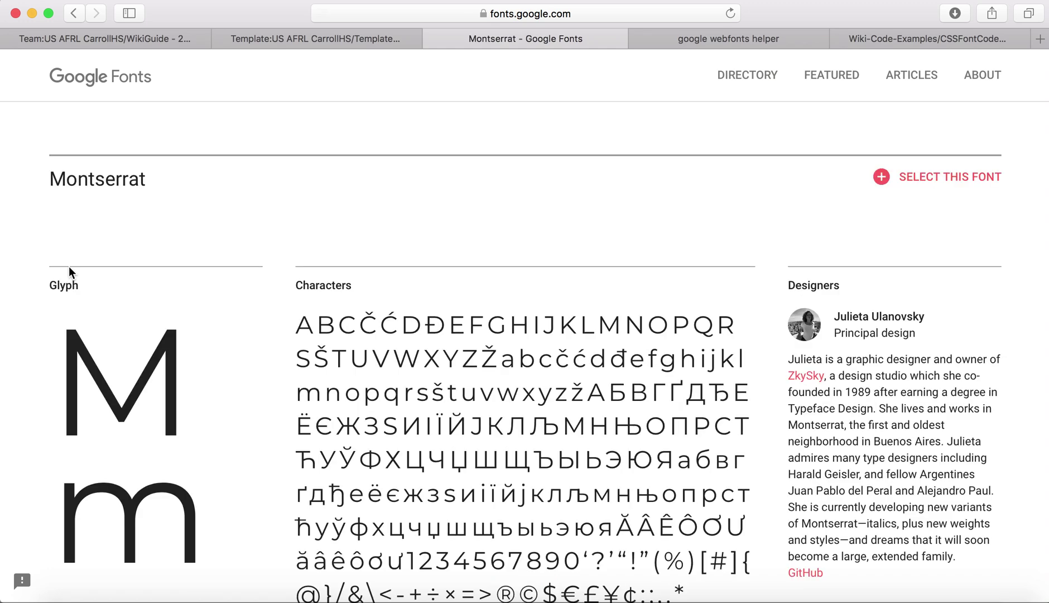
scroll(438, 402, down, 4)
scroll(438, 403, down, 5)
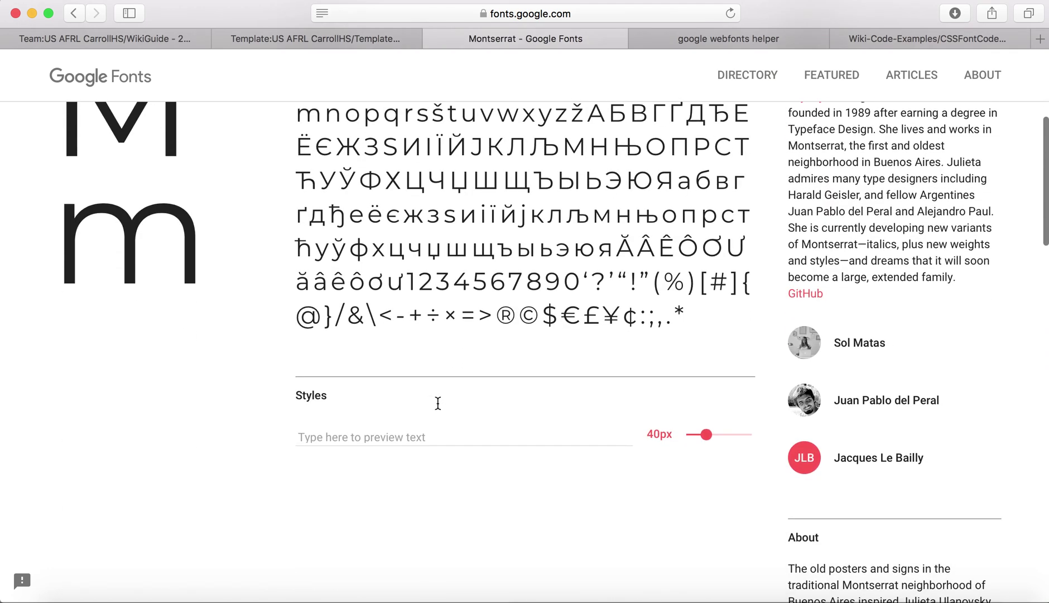
scroll(438, 403, down, 7)
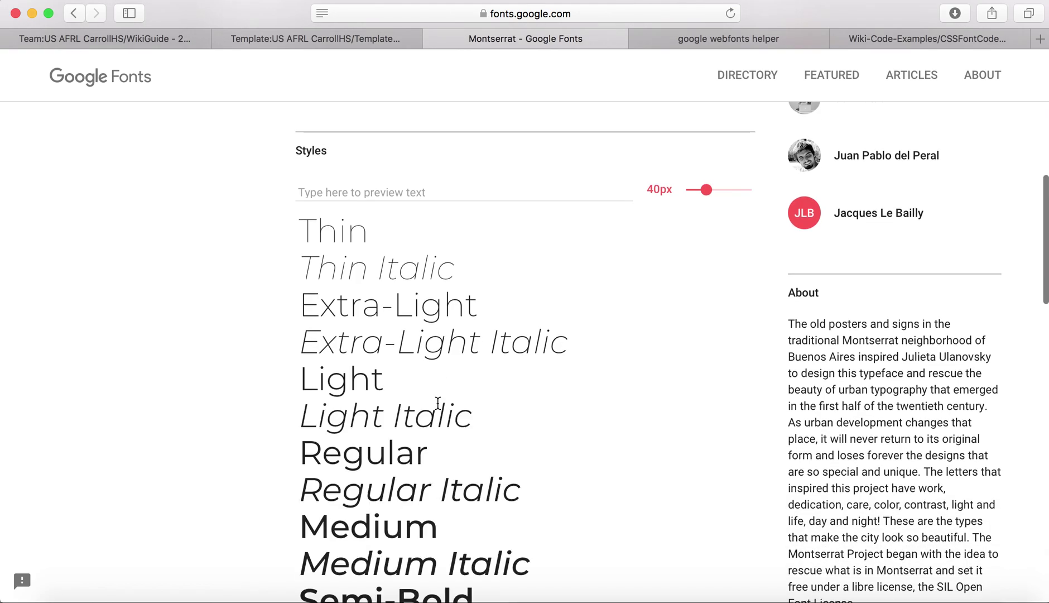
scroll(437, 402, up, 15)
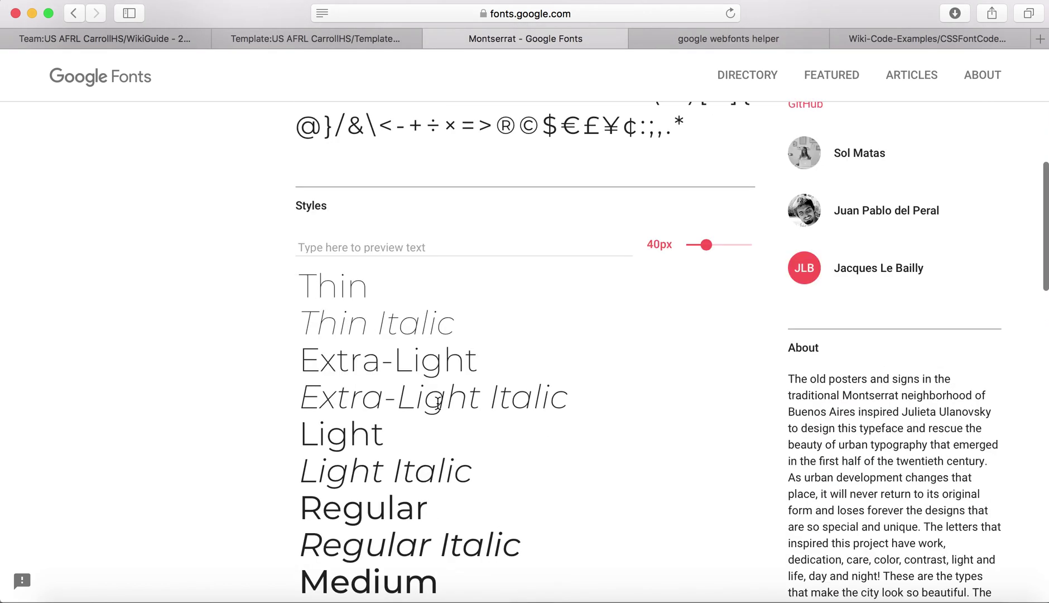
click(698, 38)
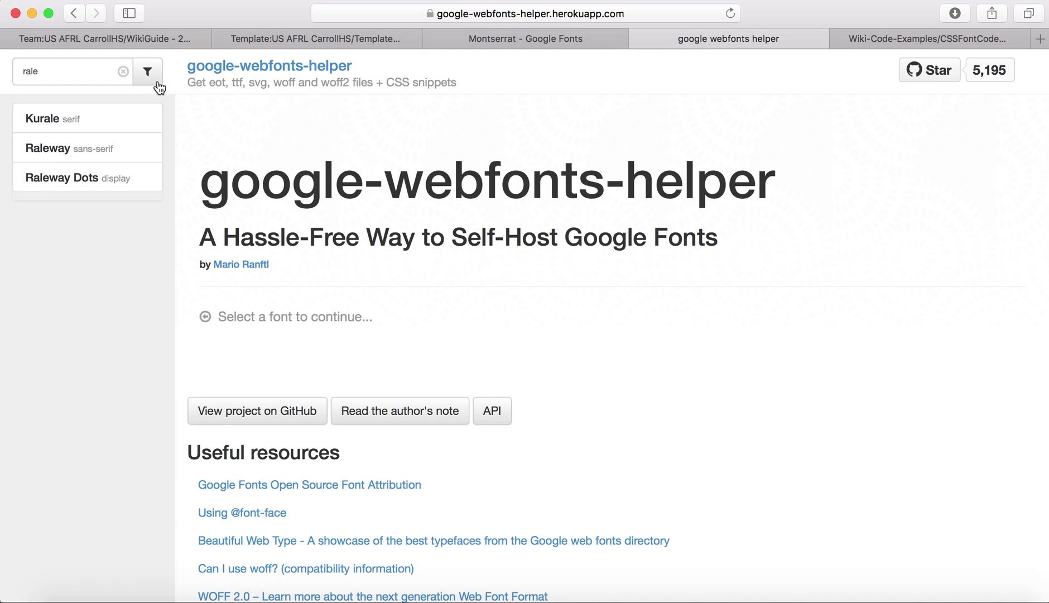
Step: Search 'monts' in google-webfonts-helper and load Montserrat's styles and charsets
drag(42, 72, 3, 72)
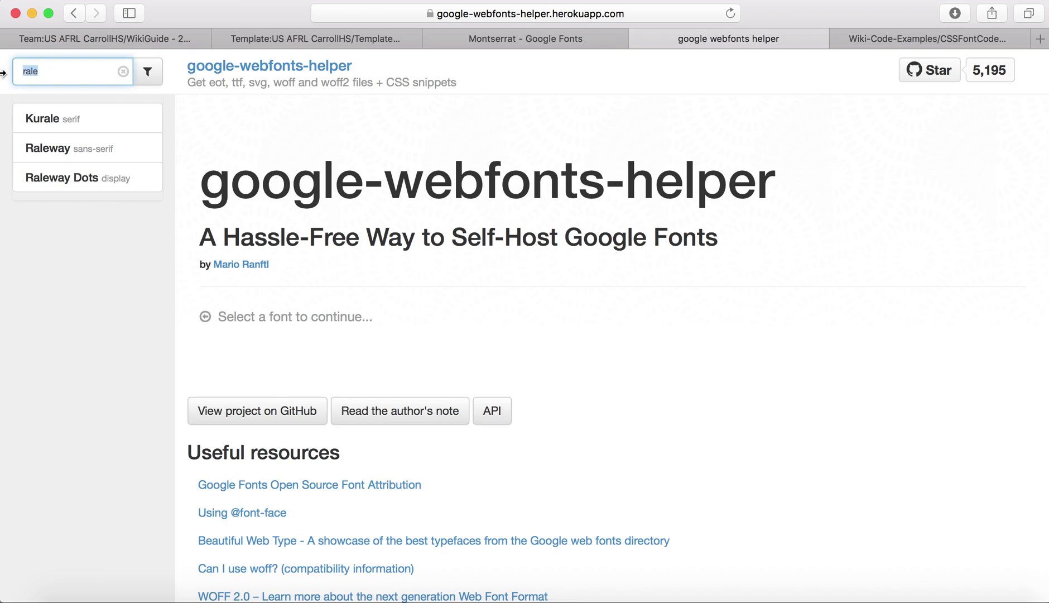
text(mons)
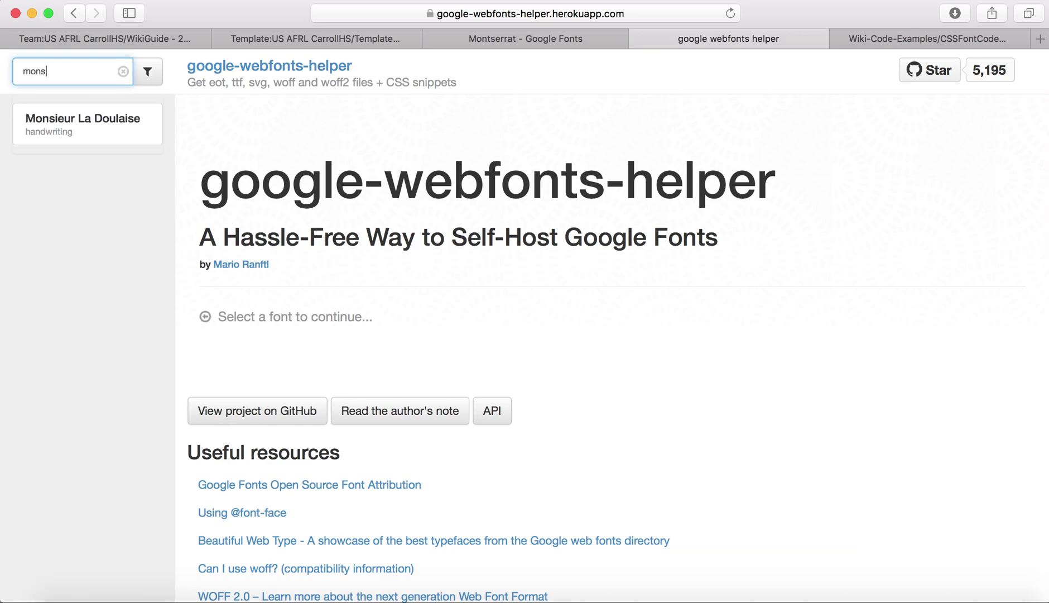
key(BackSpace)
text(ts)
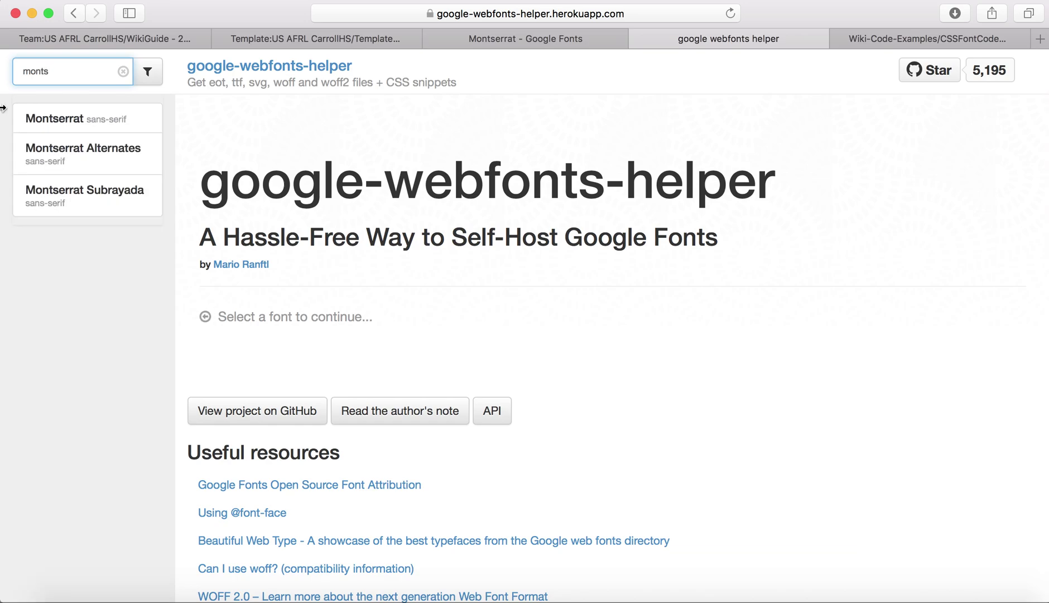
click(45, 122)
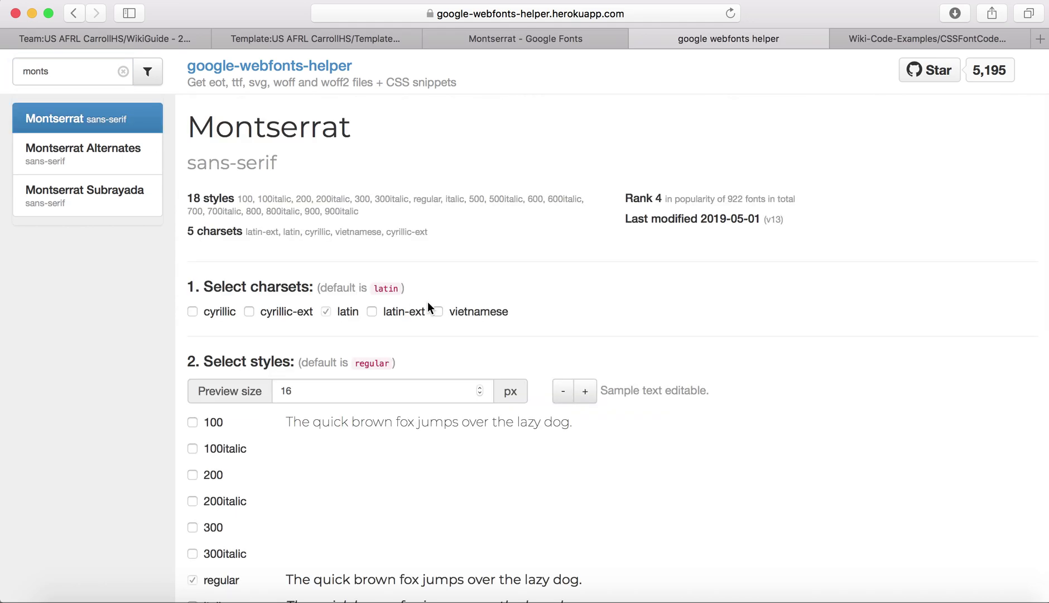
scroll(428, 309, down, 1)
scroll(429, 308, down, 3)
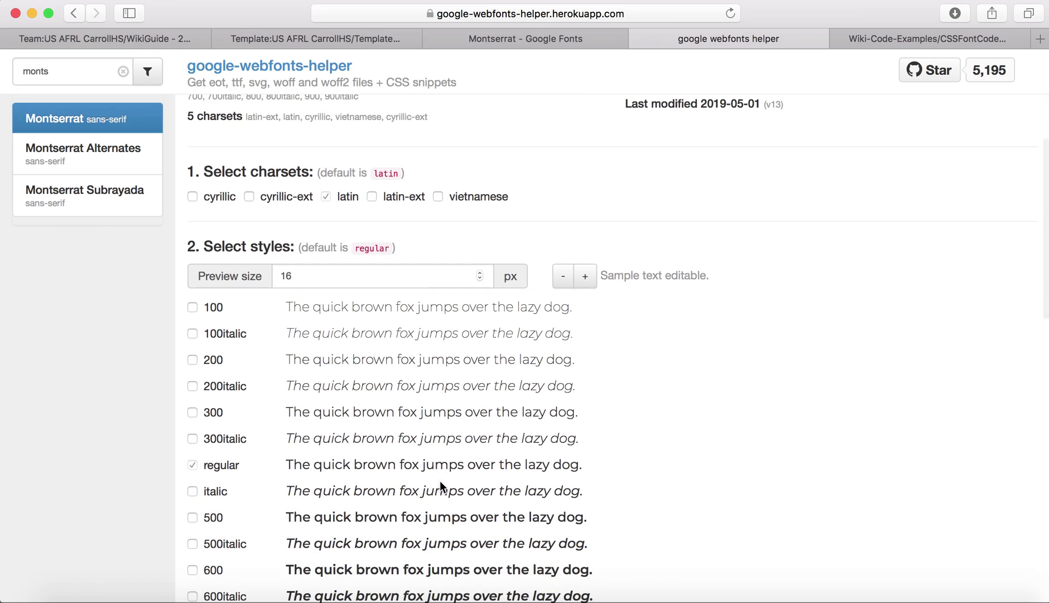
scroll(441, 485, down, 1)
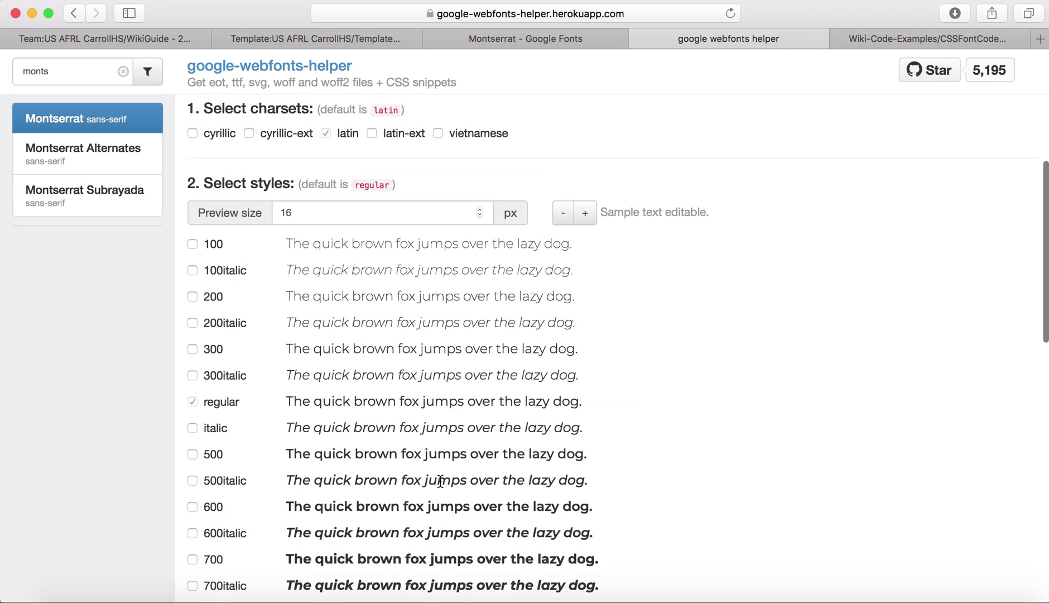
scroll(441, 481, down, 2)
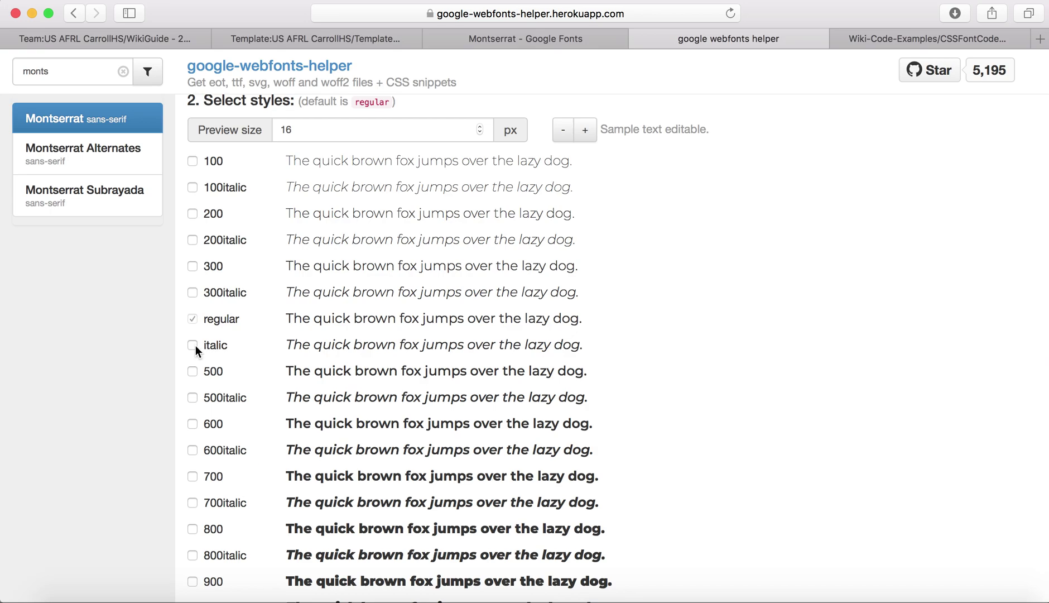
Step: Add the italic style and download montserrat-v13-latin.zip with regular, italic, 700 and 700italic
click(193, 345)
scroll(264, 513, down, 3)
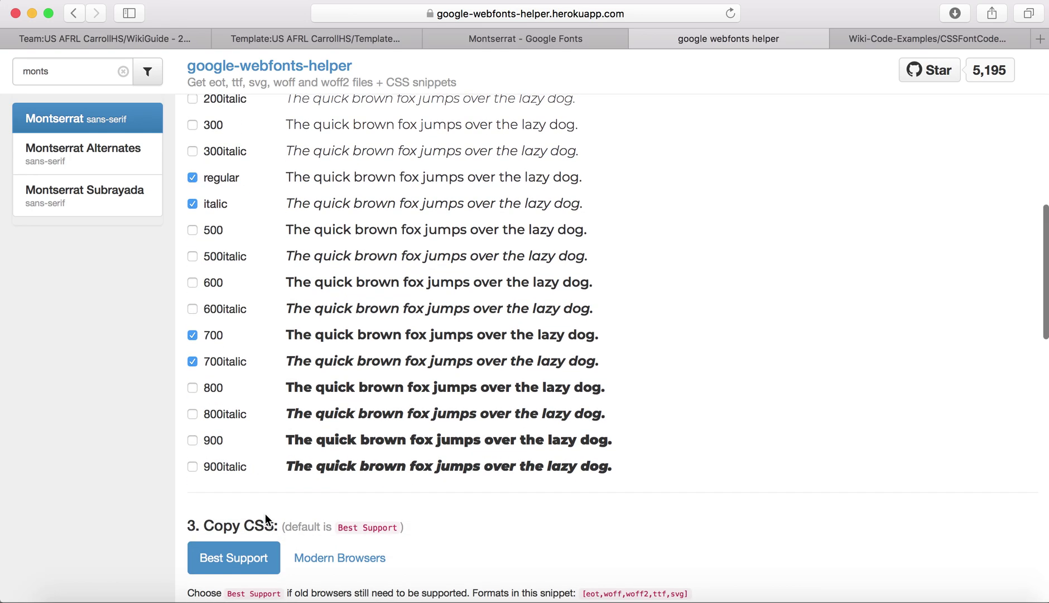
scroll(264, 513, down, 5)
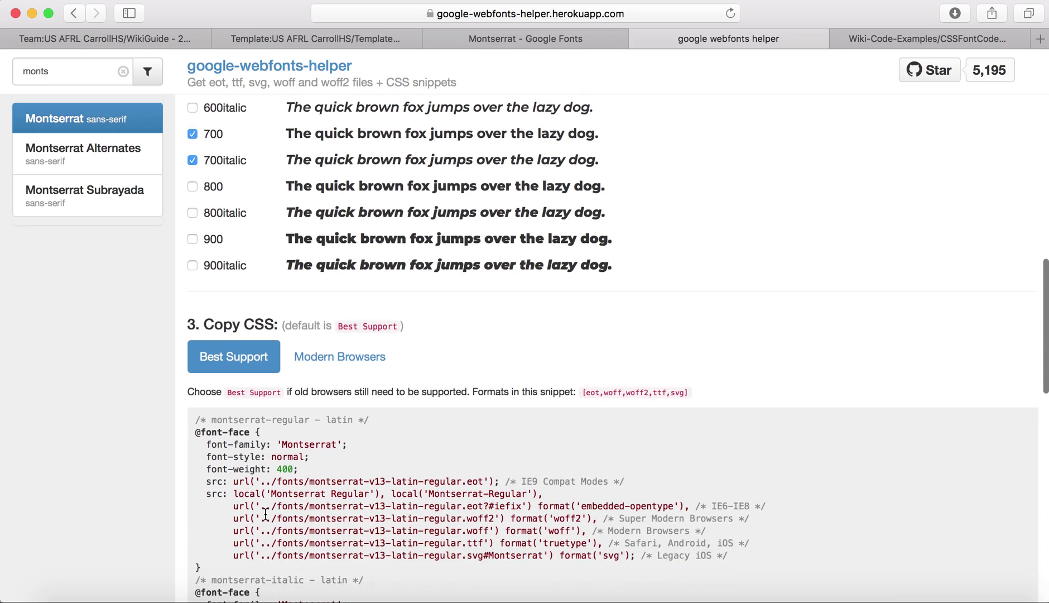
scroll(264, 513, down, 10)
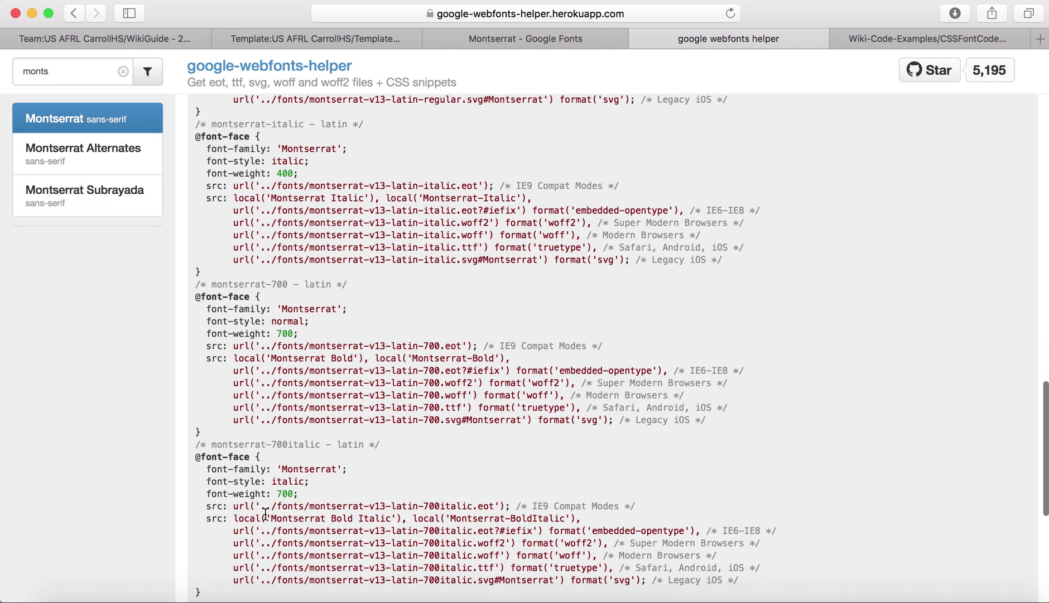
scroll(264, 513, down, 4)
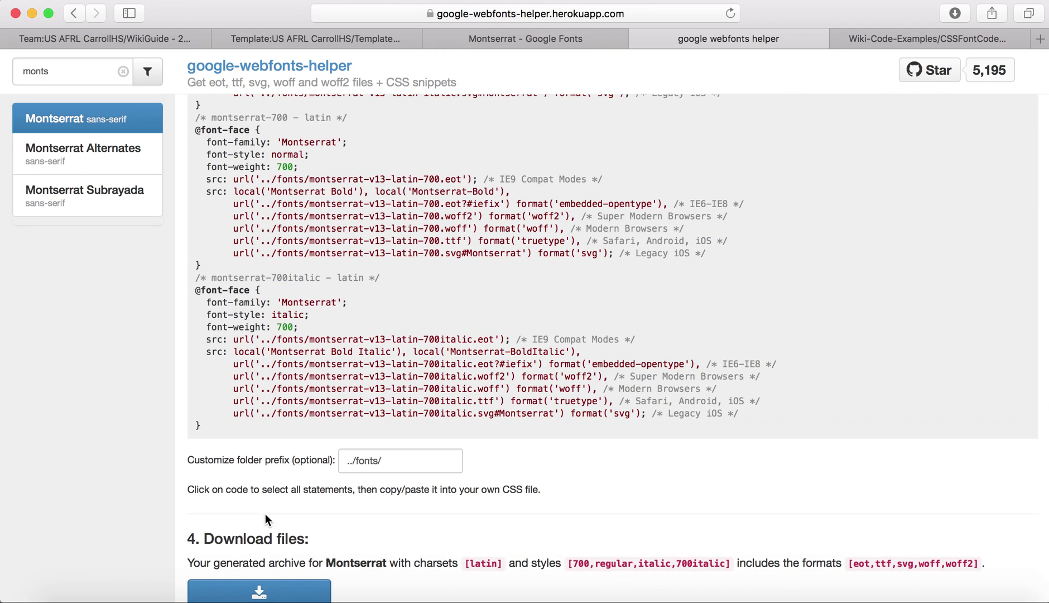
scroll(265, 519, down, 2)
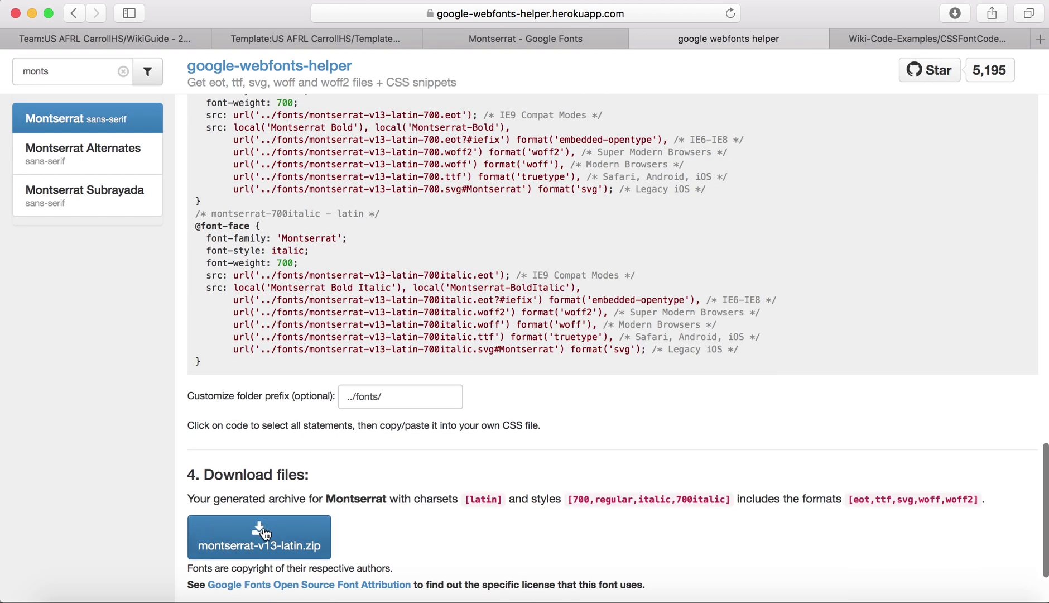
click(264, 533)
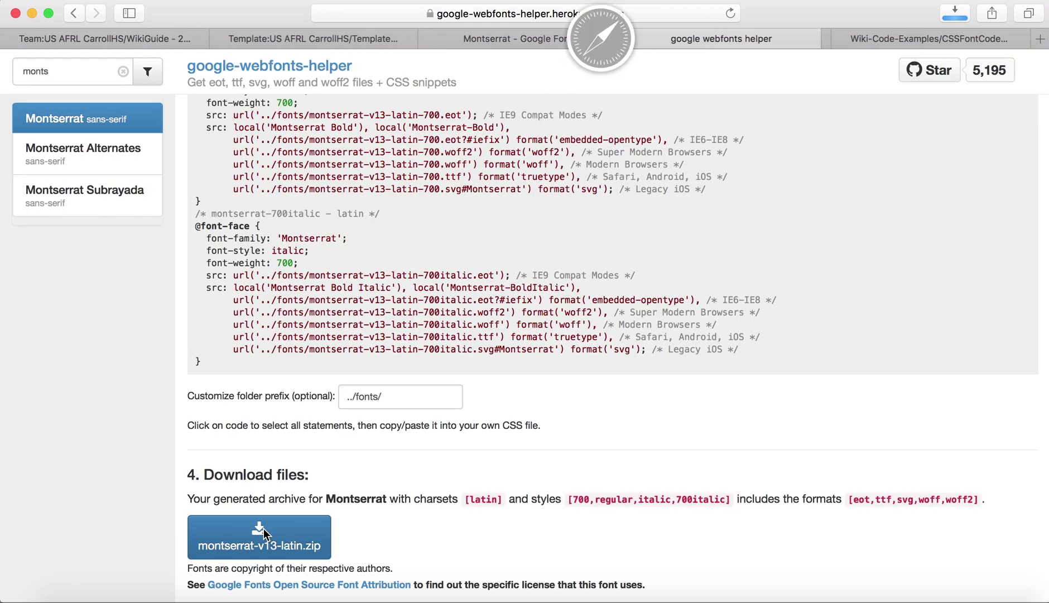
scroll(550, 407, up, 6)
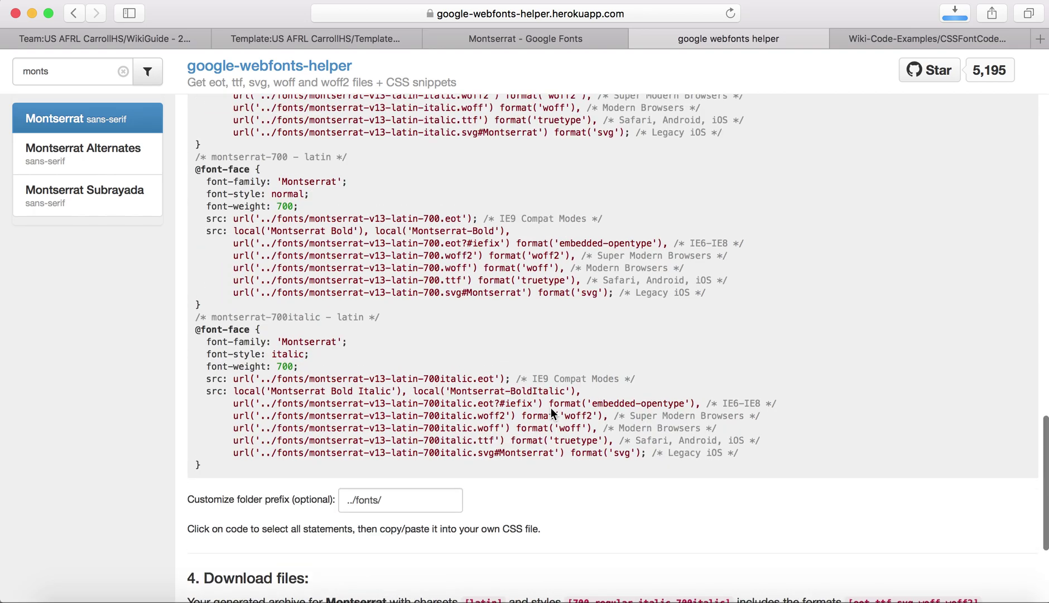
scroll(551, 407, up, 1)
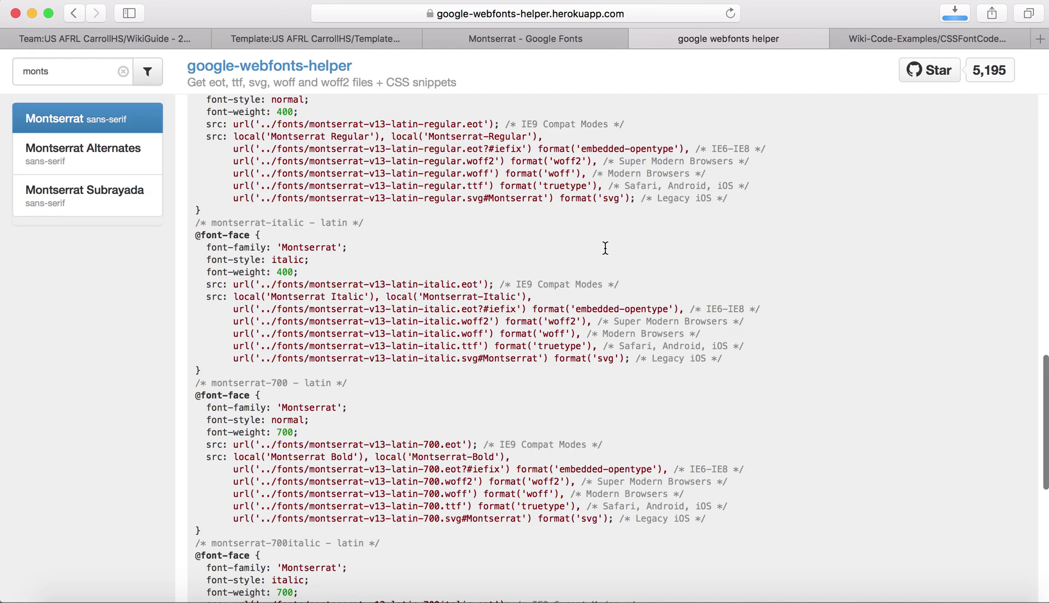
scroll(605, 247, up, 3)
key(ctrl+Tab)
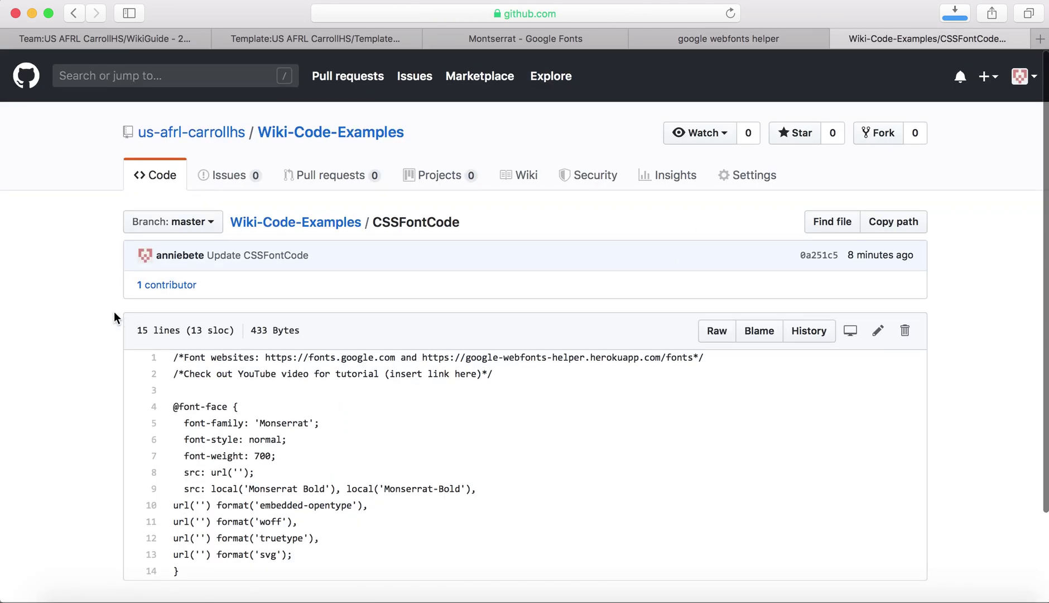
scroll(66, 305, down, 2)
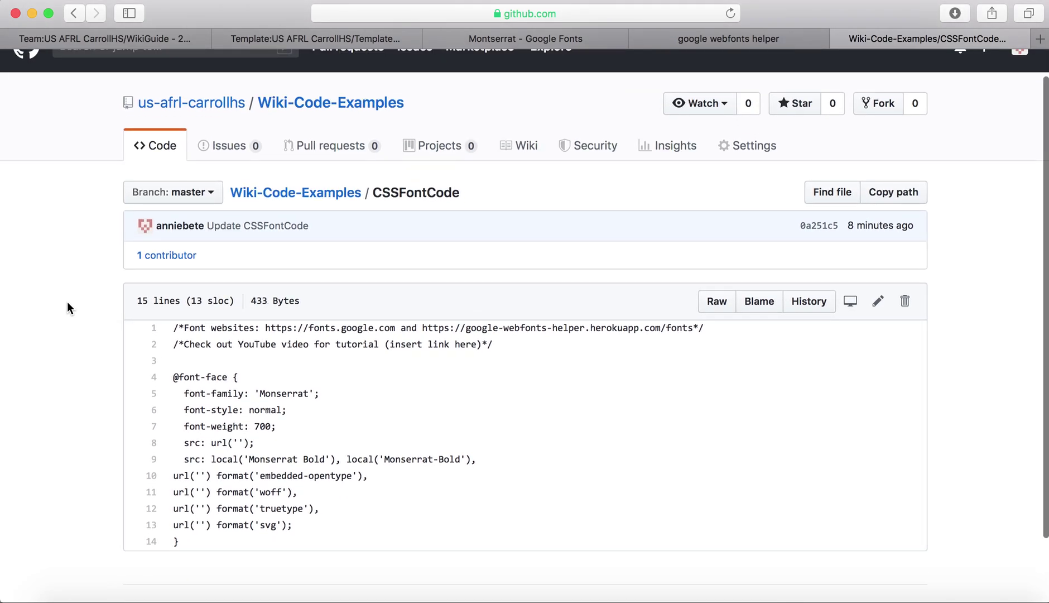
scroll(67, 302, down, 2)
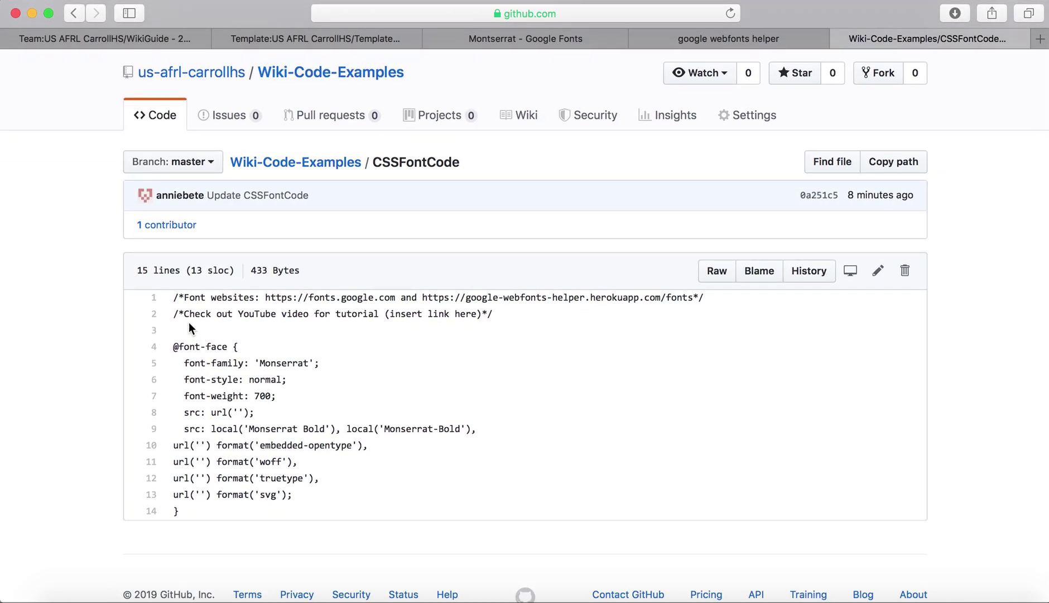
scroll(184, 327, up, 3)
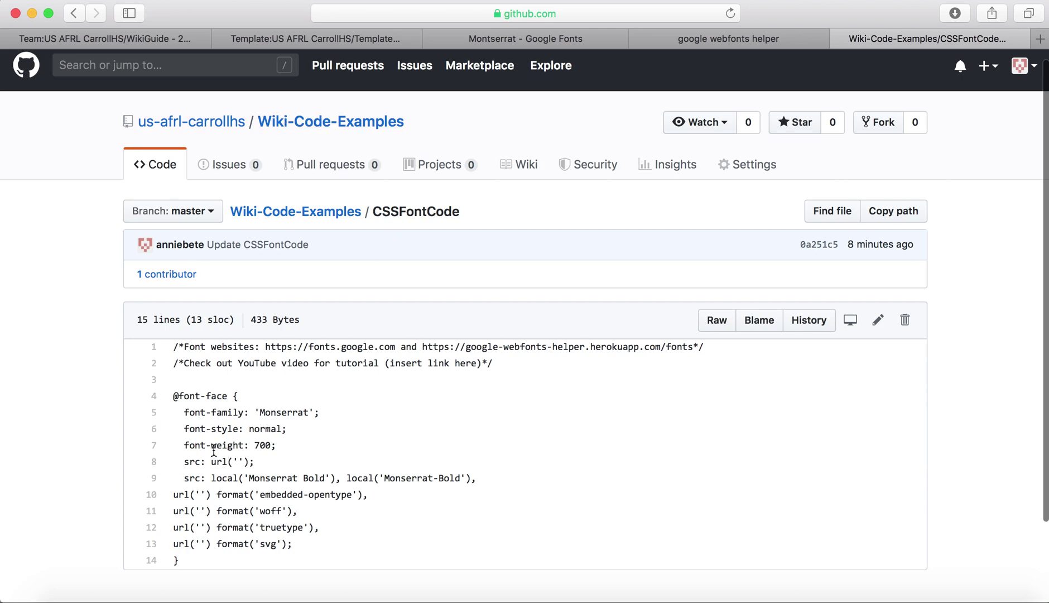
scroll(214, 451, down, 1)
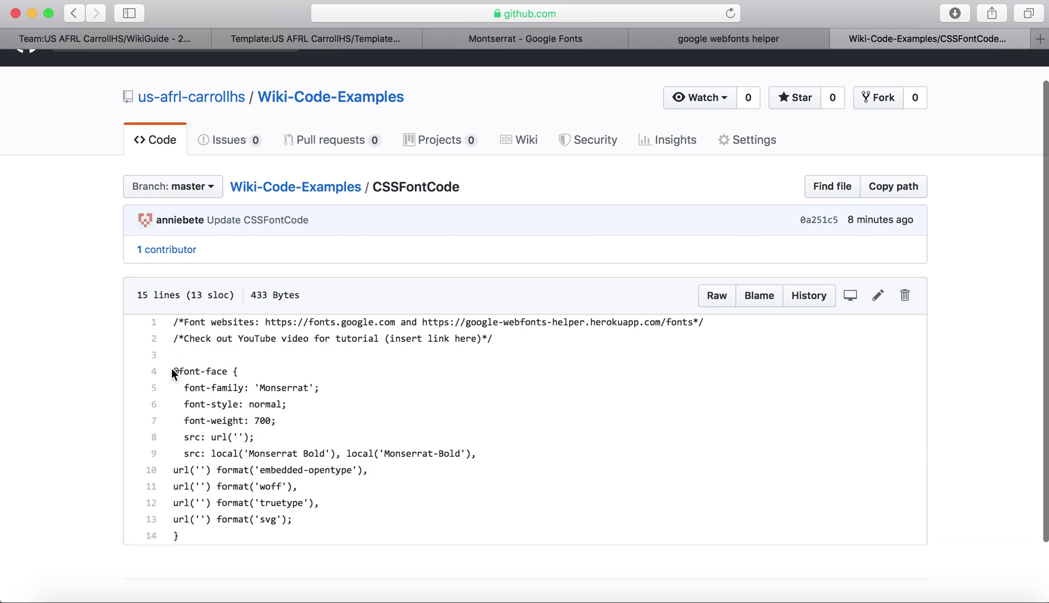
drag(171, 368, 229, 538)
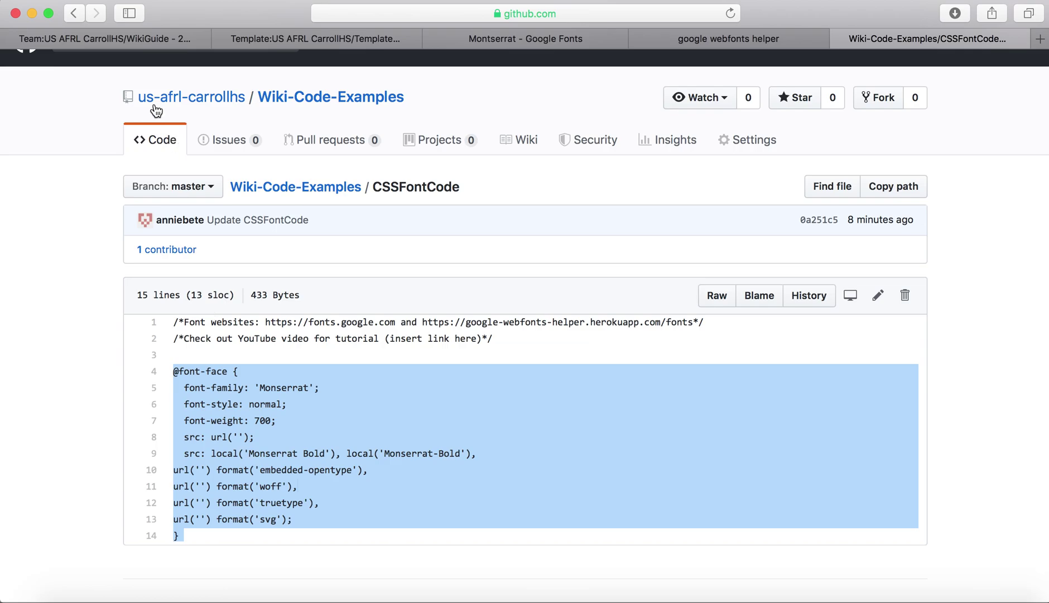
click(110, 41)
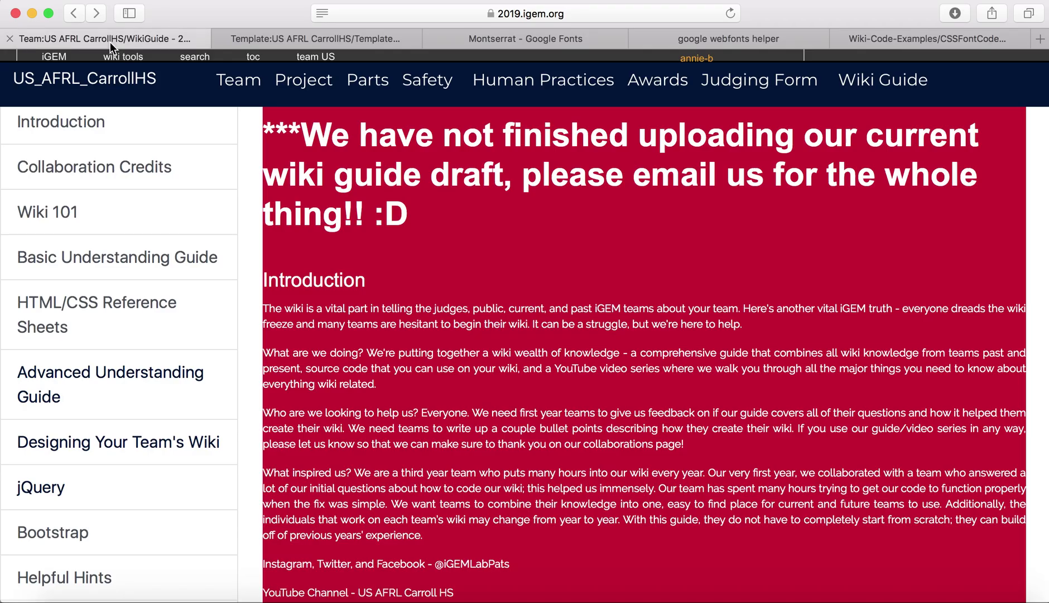
Step: Open the US AFRL CarrollHS Template page for editing and scroll into its CSS
click(265, 33)
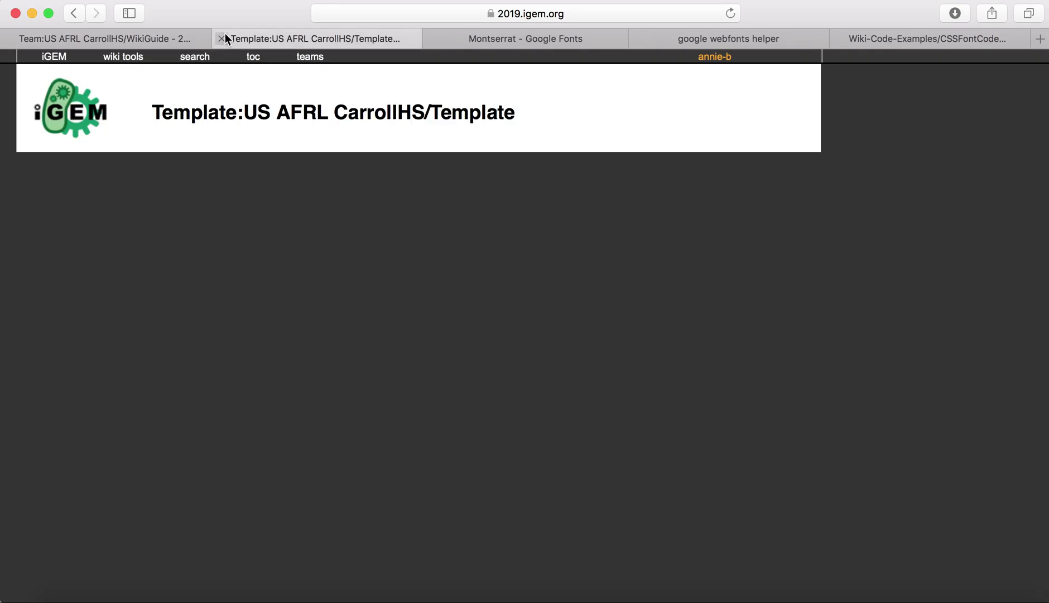
mouse_move(184, 58)
mouse_move(112, 59)
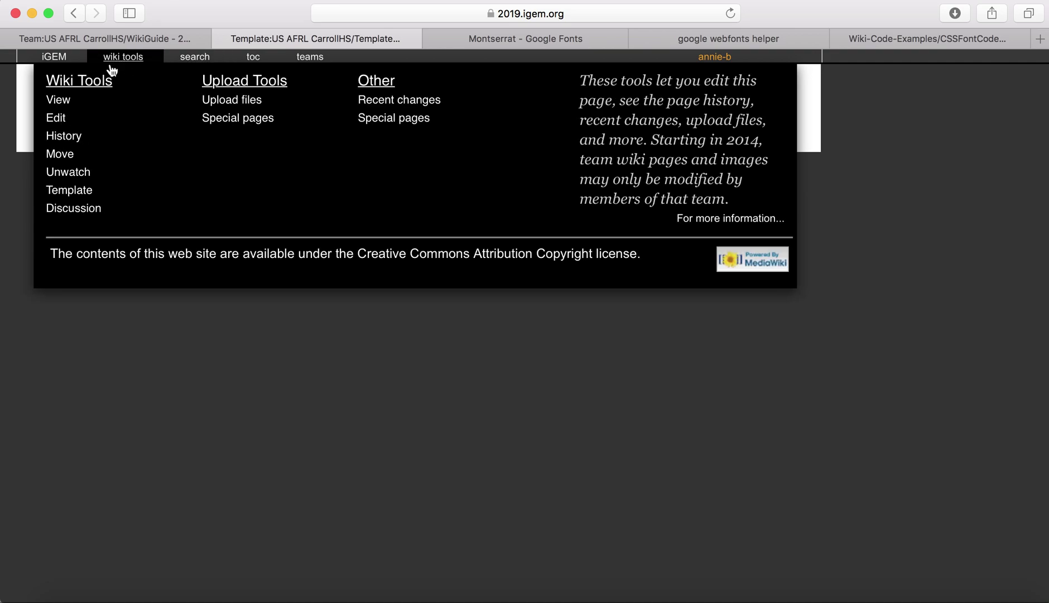
click(58, 117)
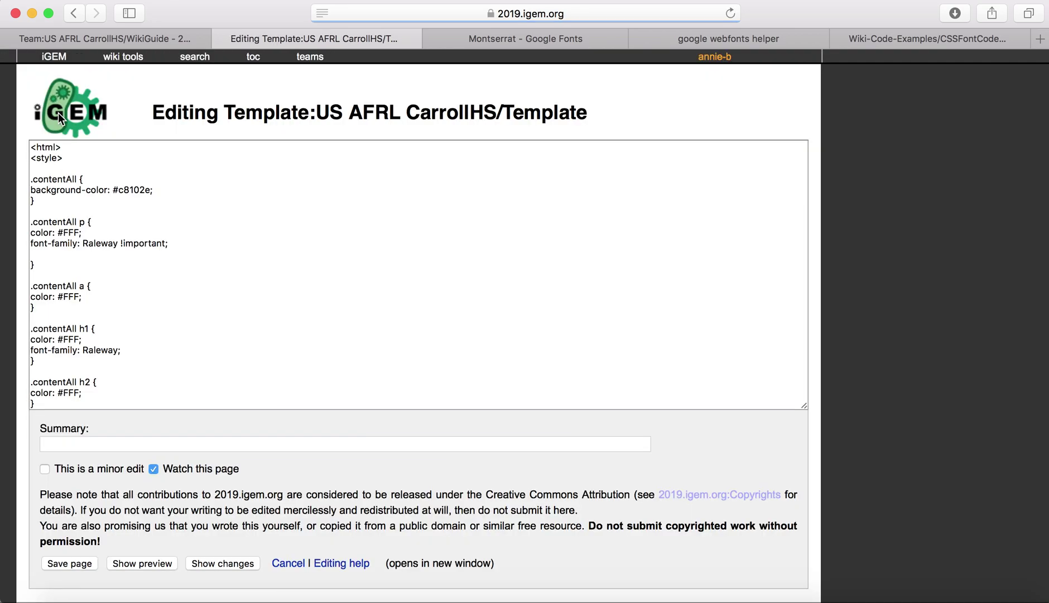
scroll(174, 340, down, 10)
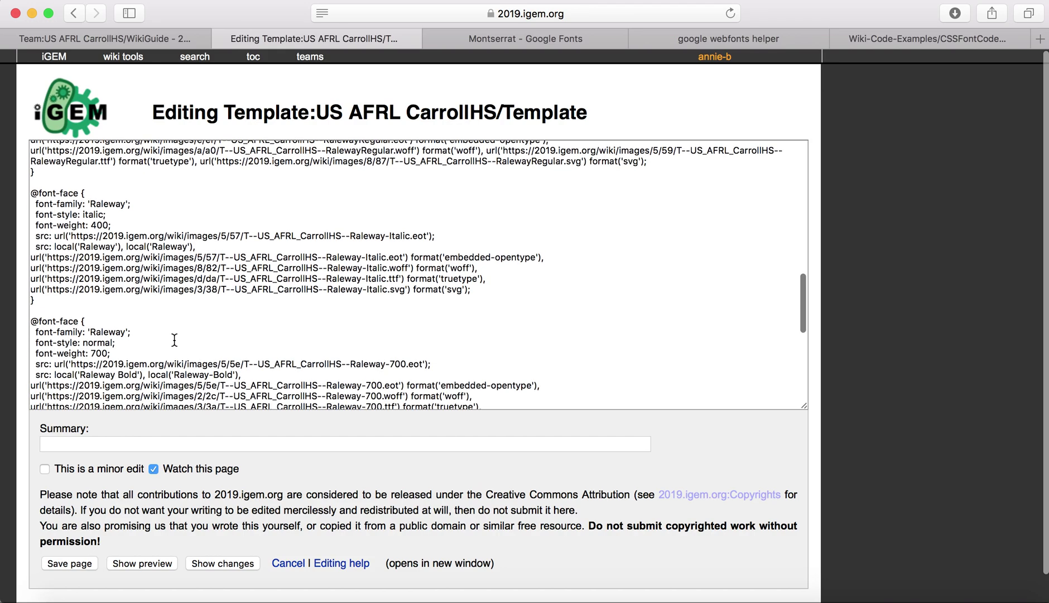
scroll(174, 339, down, 6)
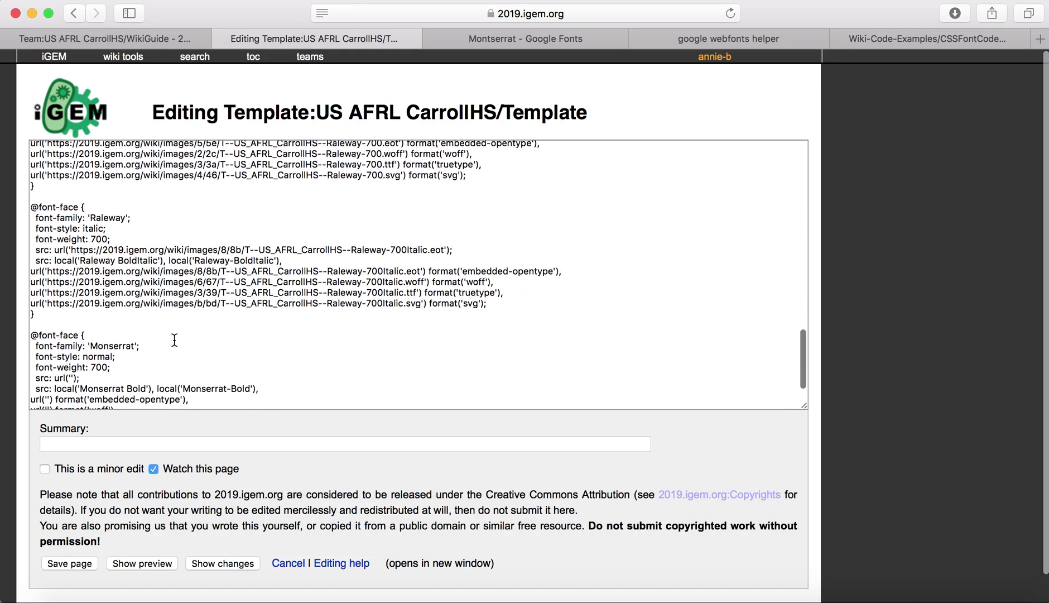
drag(49, 385, 25, 264)
key(BackSpace)
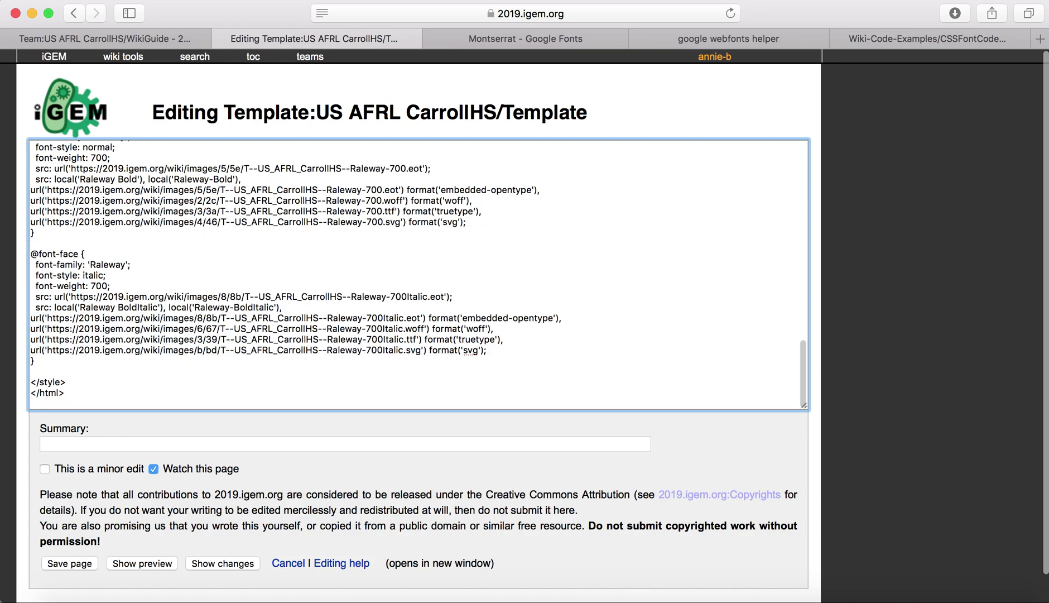
scroll(123, 268, down, 1)
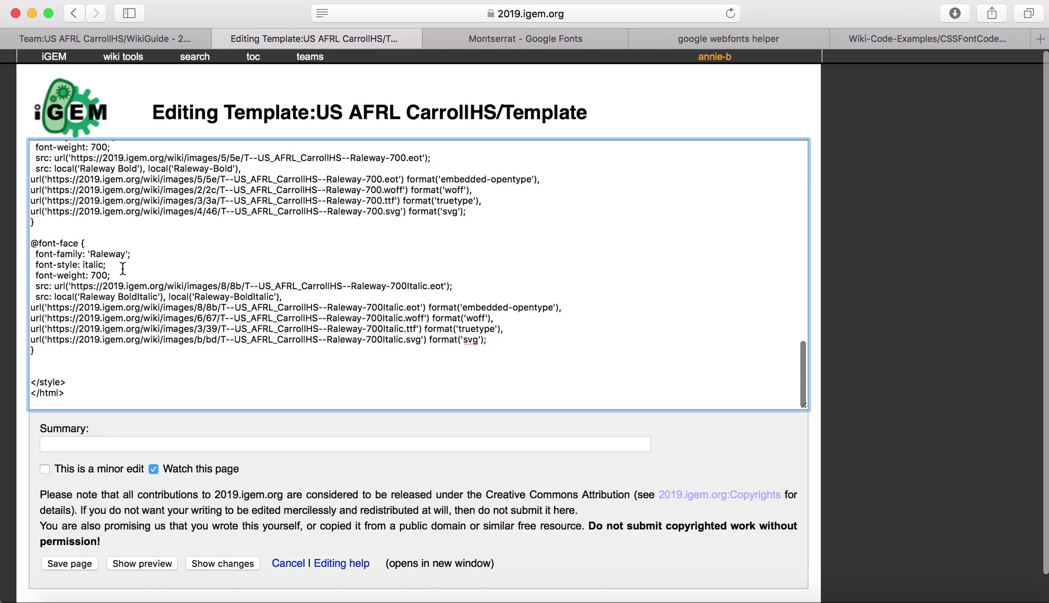
key(super+z)
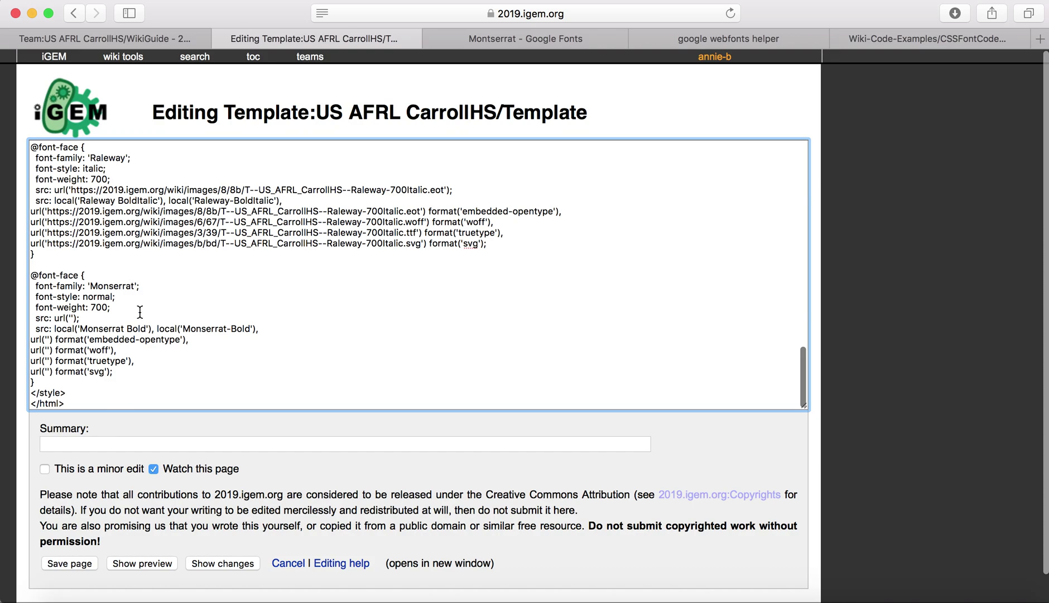
scroll(140, 312, down, 1)
scroll(126, 295, down, 1)
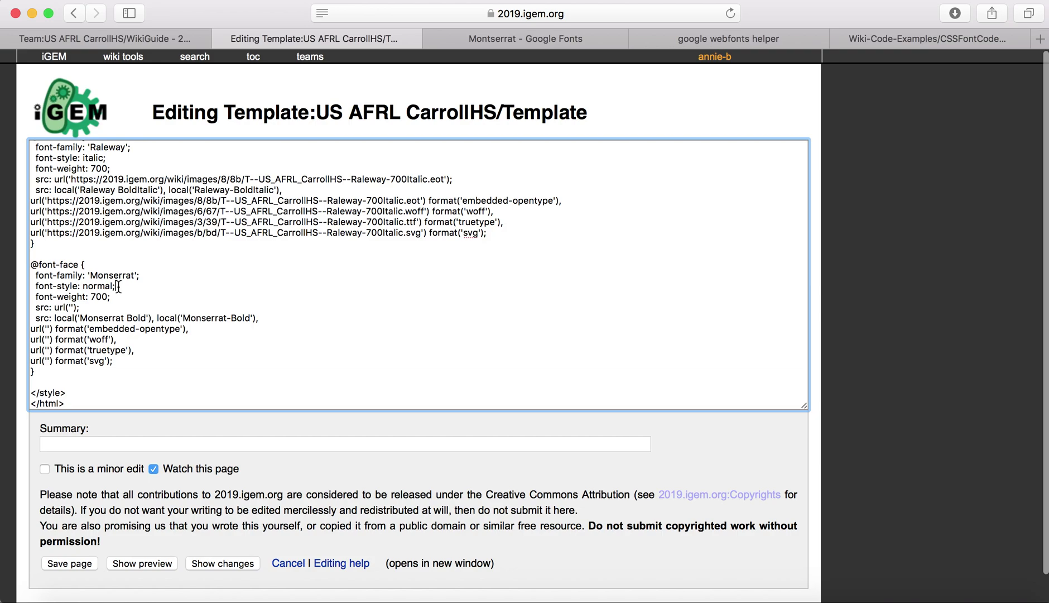
double_click(96, 286)
click(866, 42)
Step: Glance at google-webfonts-helper, then return to the template editor's Monserrat block
click(768, 38)
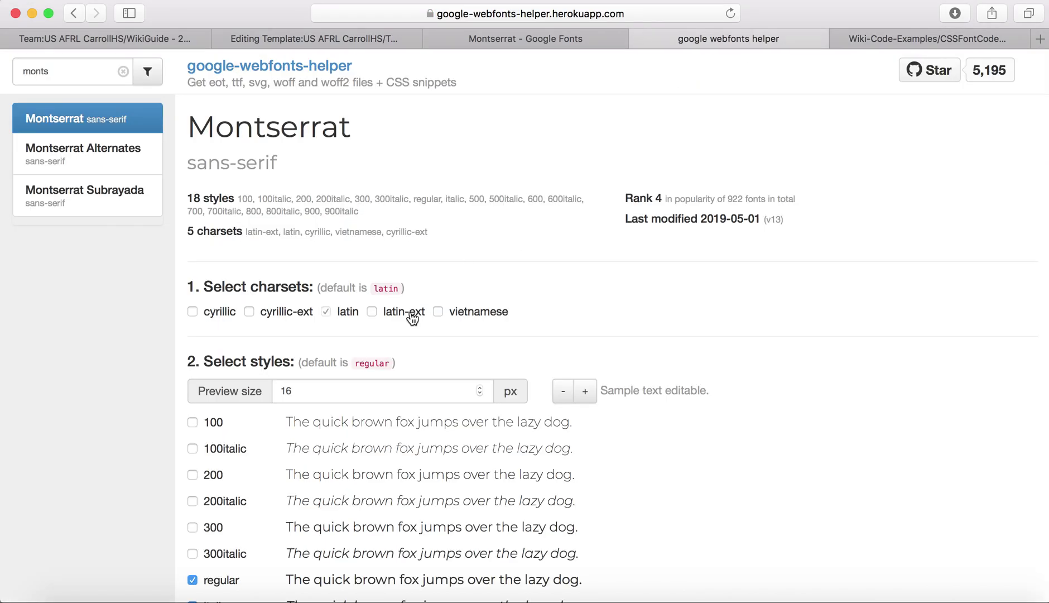
scroll(412, 315, down, 5)
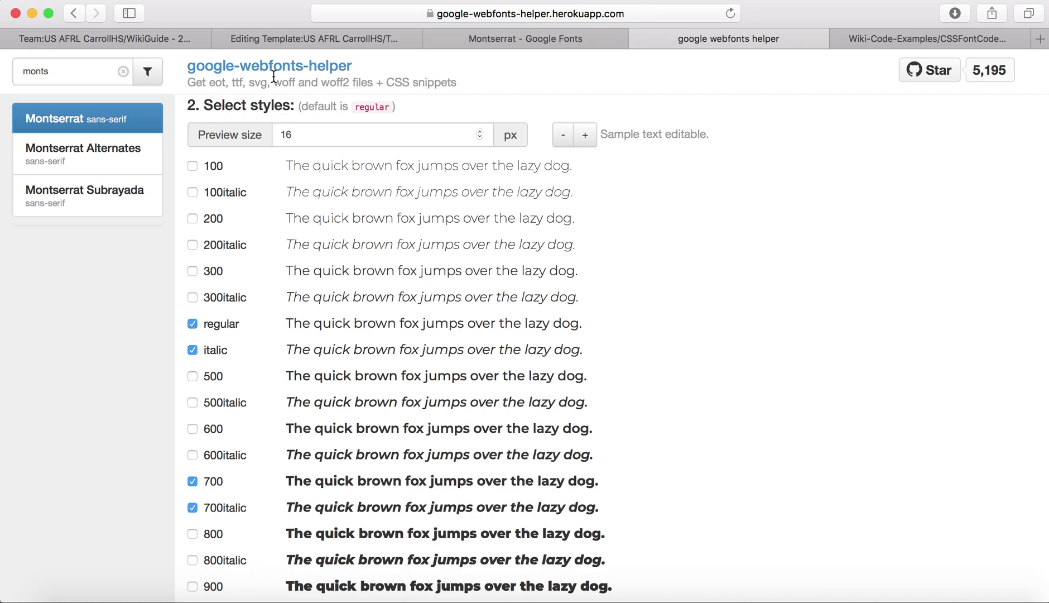
click(167, 38)
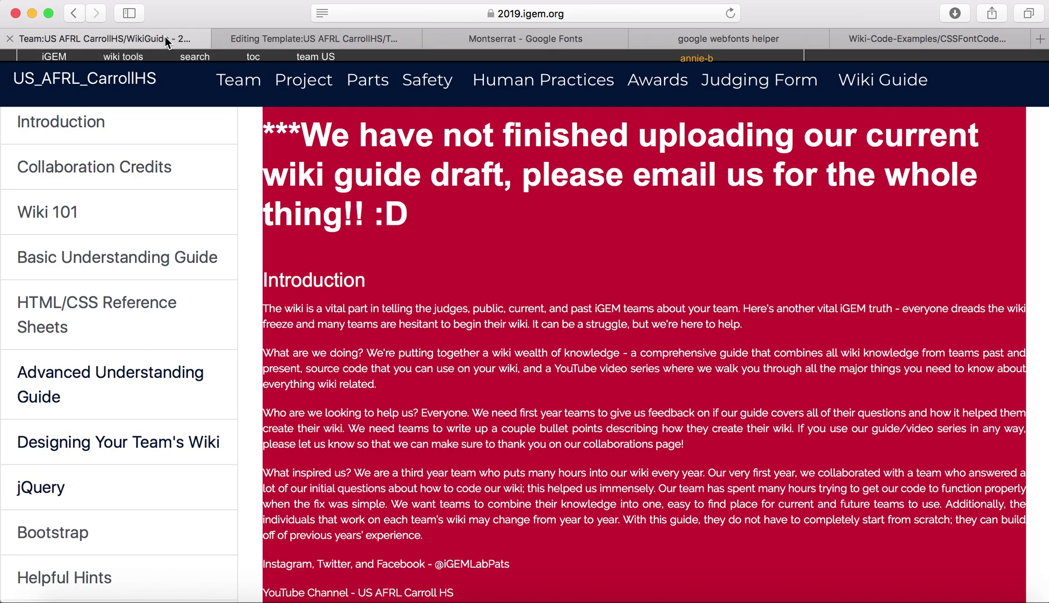
click(257, 35)
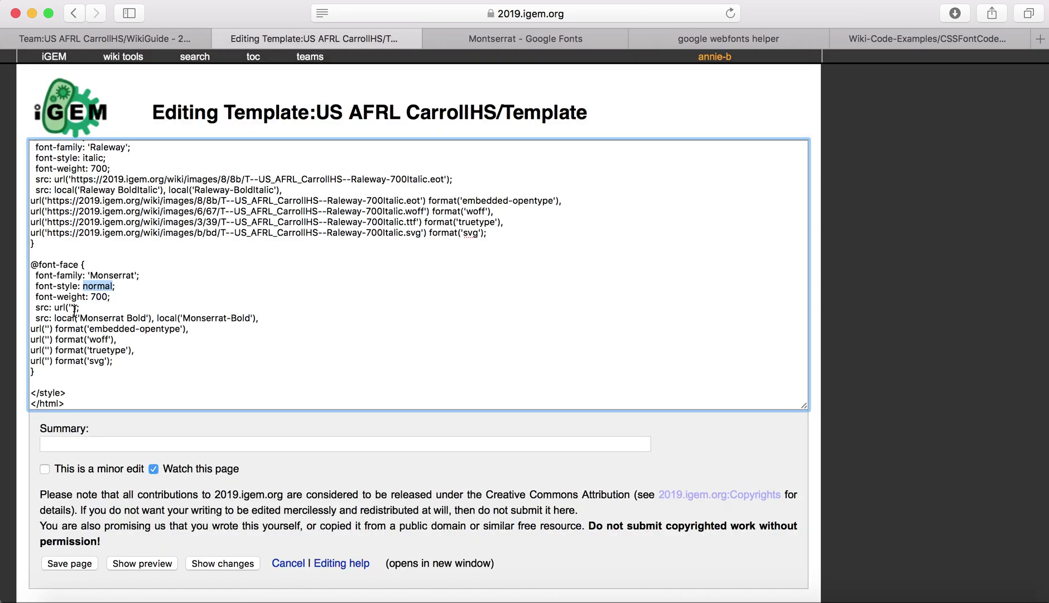
scroll(92, 307, down, 1)
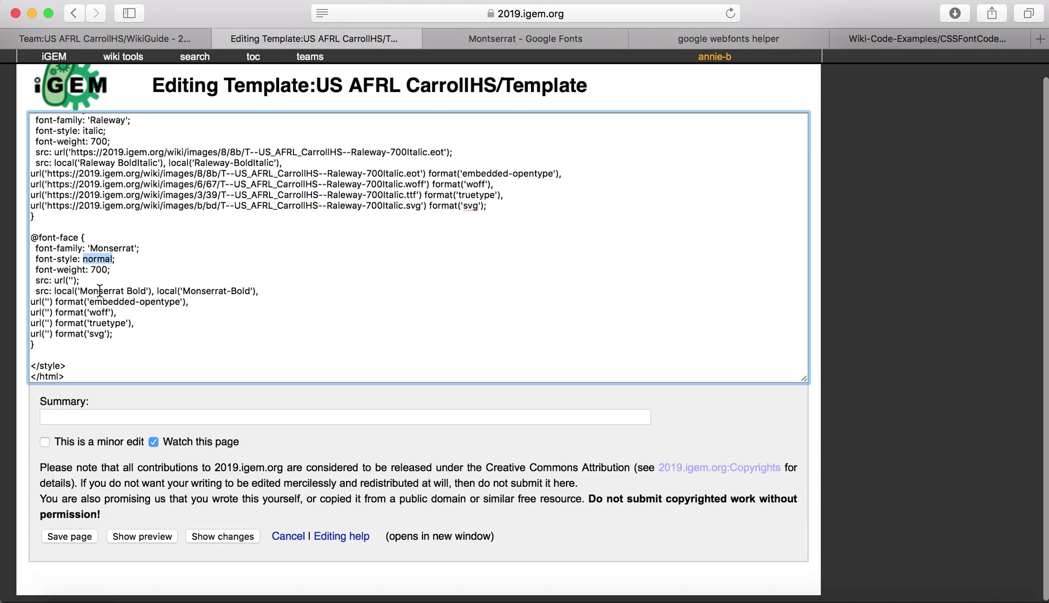
Step: Change the local font name to 'Monserrat BoldItalic'
click(98, 291)
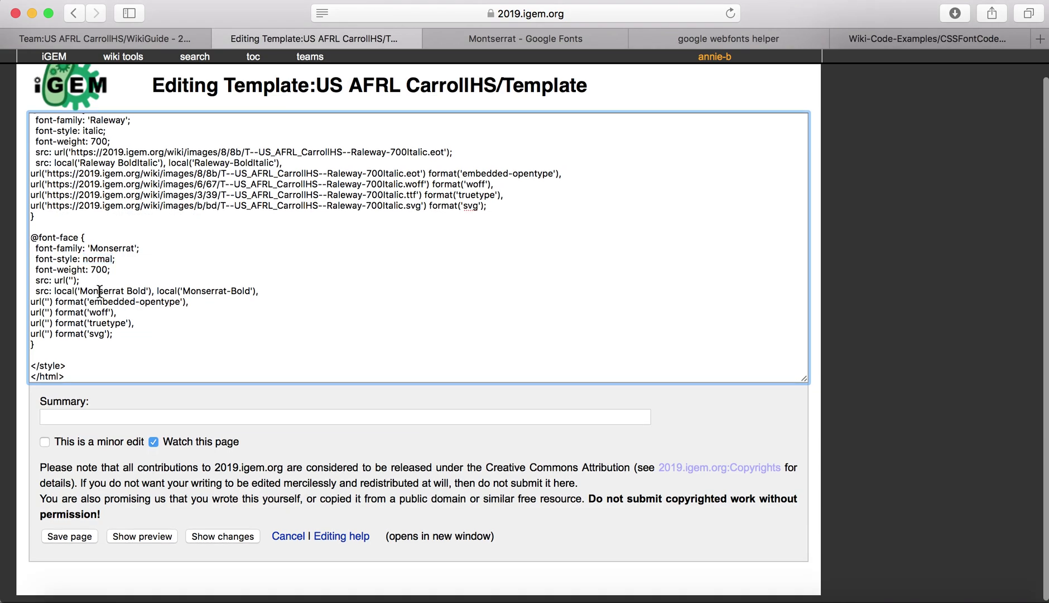
double_click(131, 291)
key(BackSpace)
key(BackSpace)
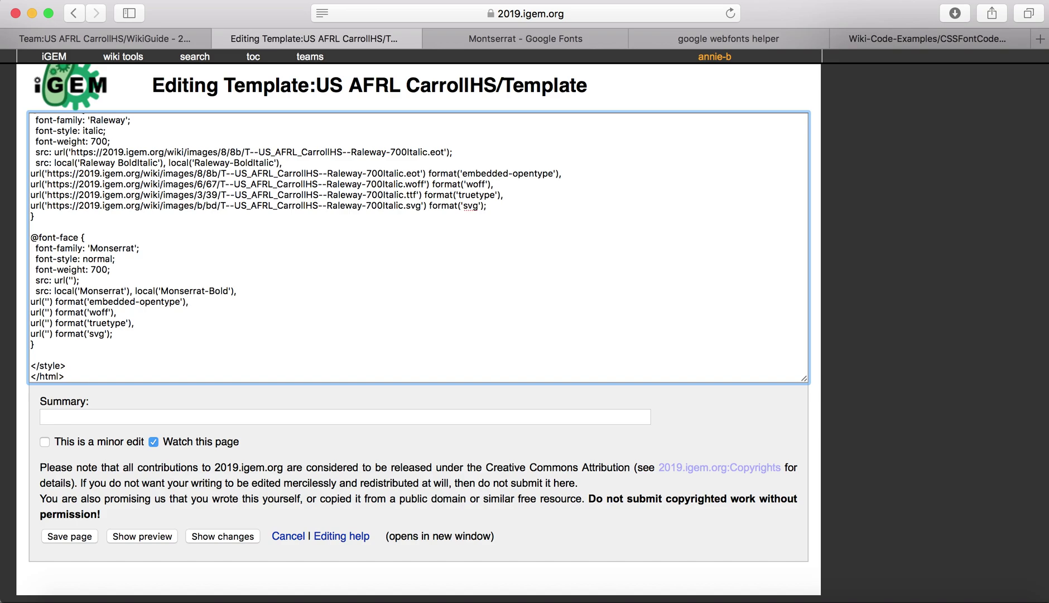
text(Italic)
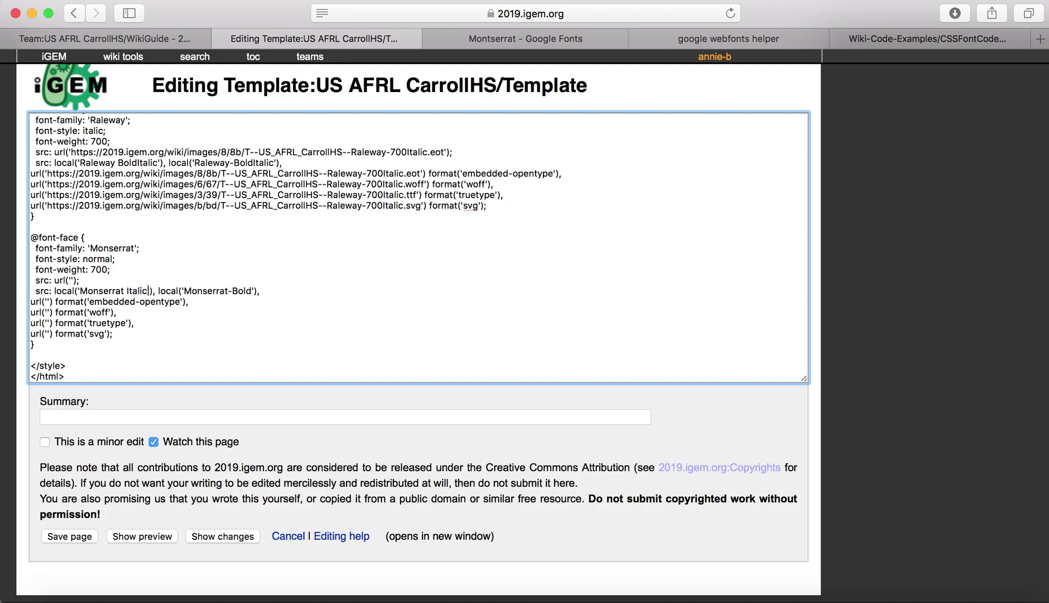
key(BackSpace)
key(BackSpace)
key(BackSpace)
key(BackSpace)
key(BackSpace)
key(BackSpace)
text(Bold)
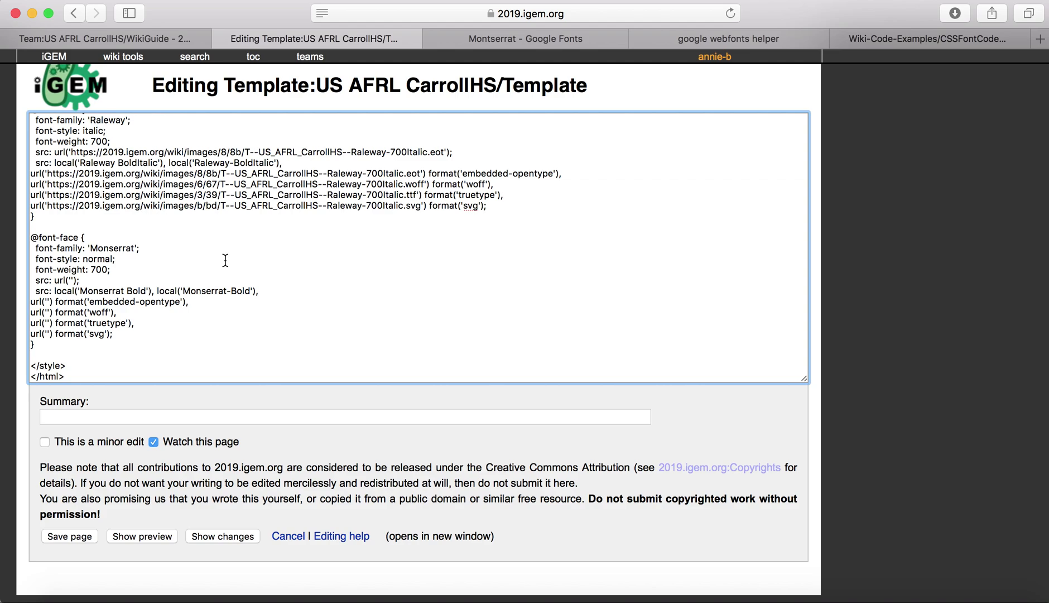
text(Italic)
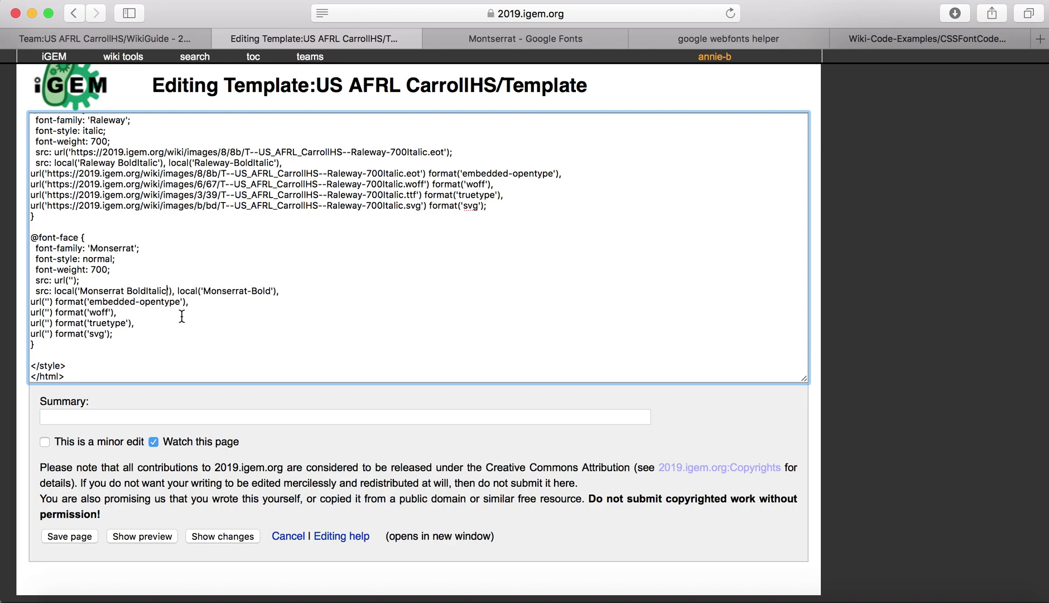
Step: Trim 'Italic' off so the local name reads 'Monserrat Bold'
click(272, 291)
double_click(146, 291)
click(167, 291)
key(BackSpace)
key(BackSpace)
key(BackSpace)
key(BackSpace)
key(BackSpace)
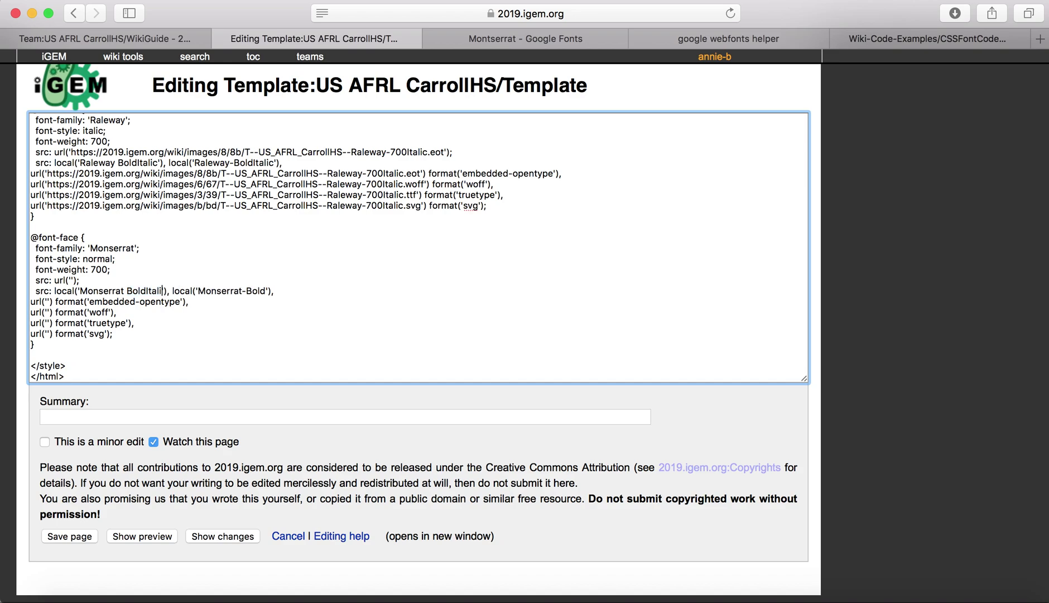
key(BackSpace)
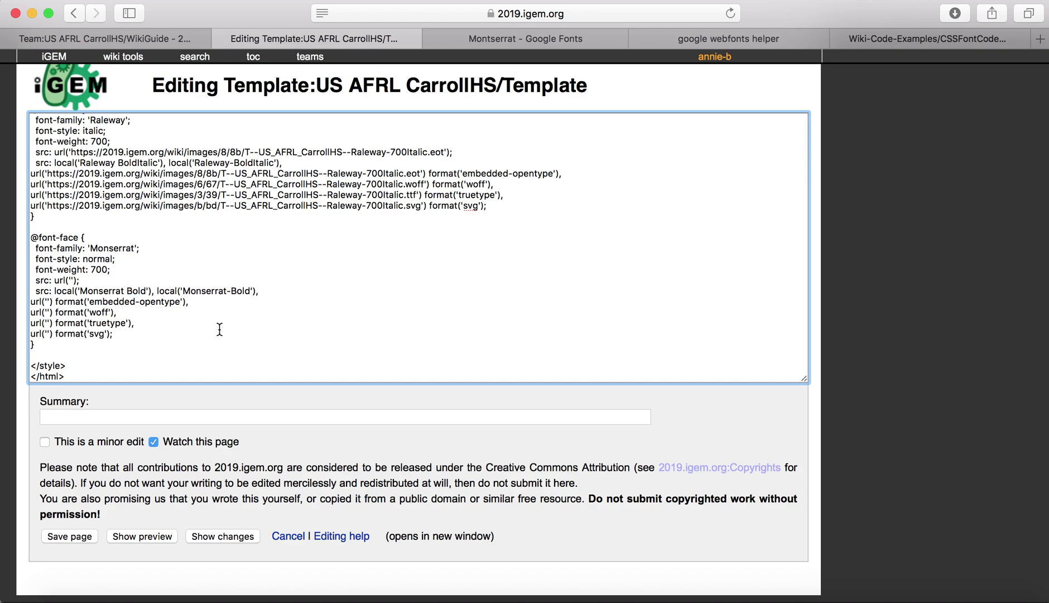
Step: Open the wiki's Upload file page in a new tab
mouse_move(111, 57)
right_click(218, 94)
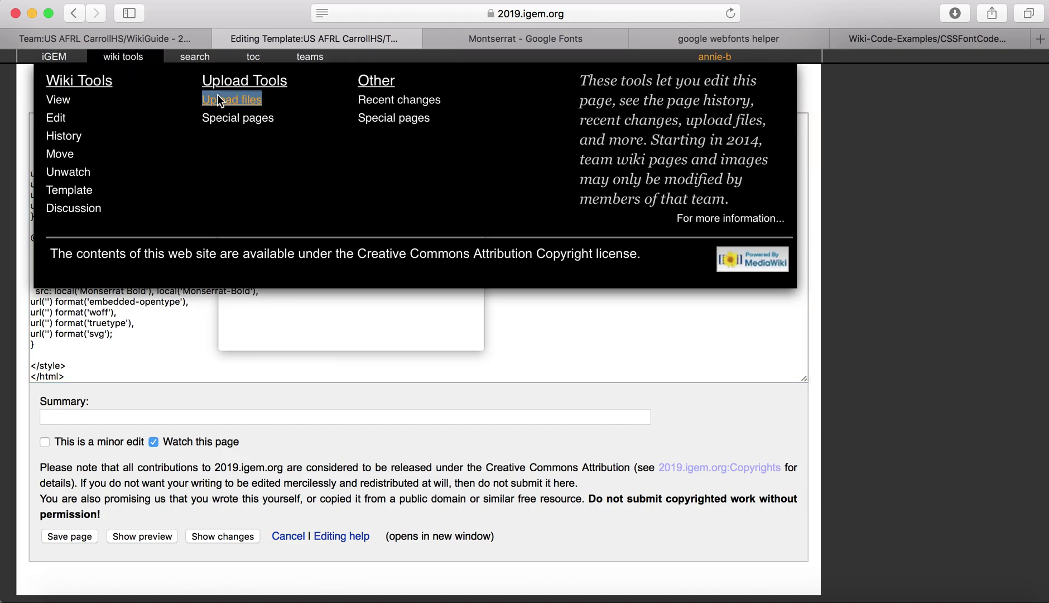
click(248, 103)
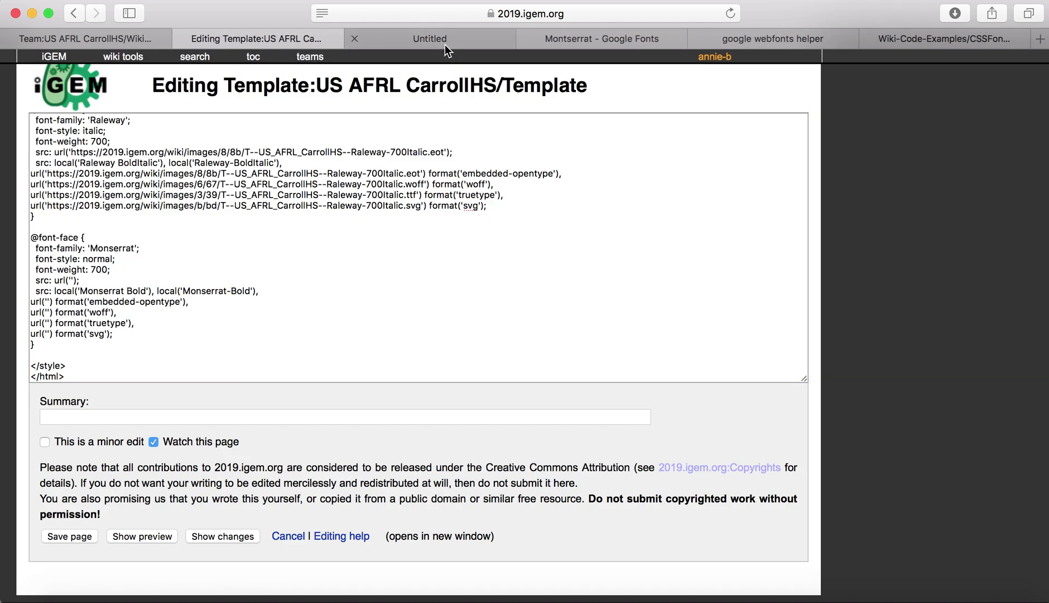
click(446, 44)
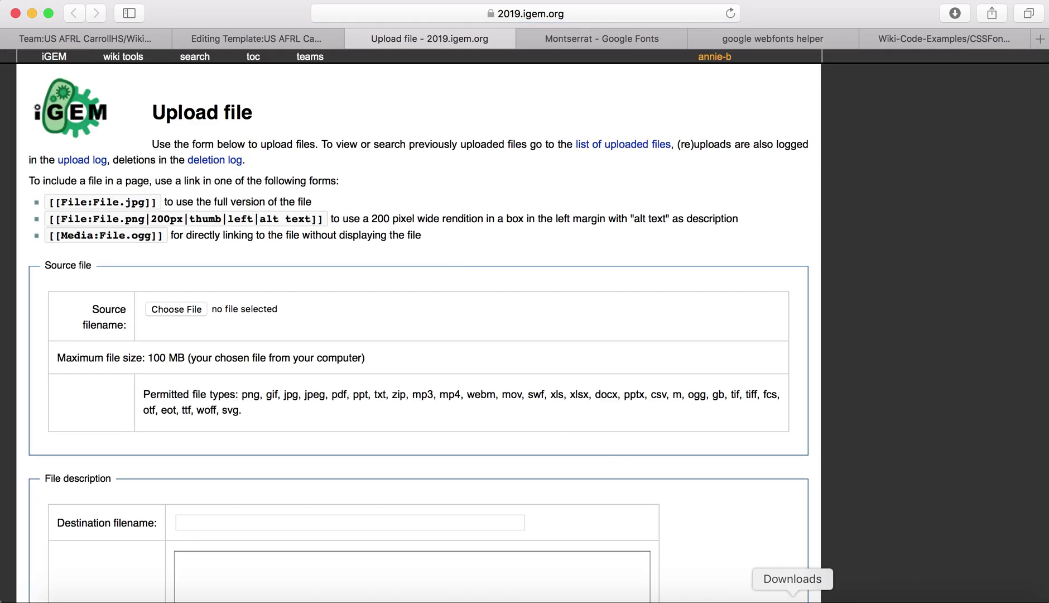
Step: Set montserrat-v13-latin-700.eot from the Downloads folder as the upload's source file
click(791, 595)
click(781, 563)
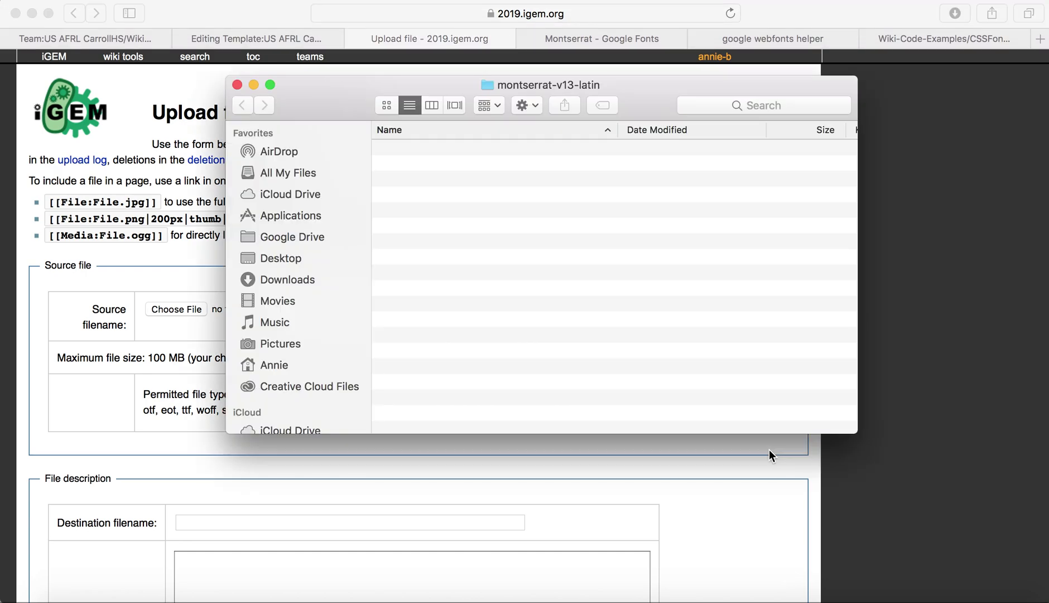
drag(373, 88, 563, 95)
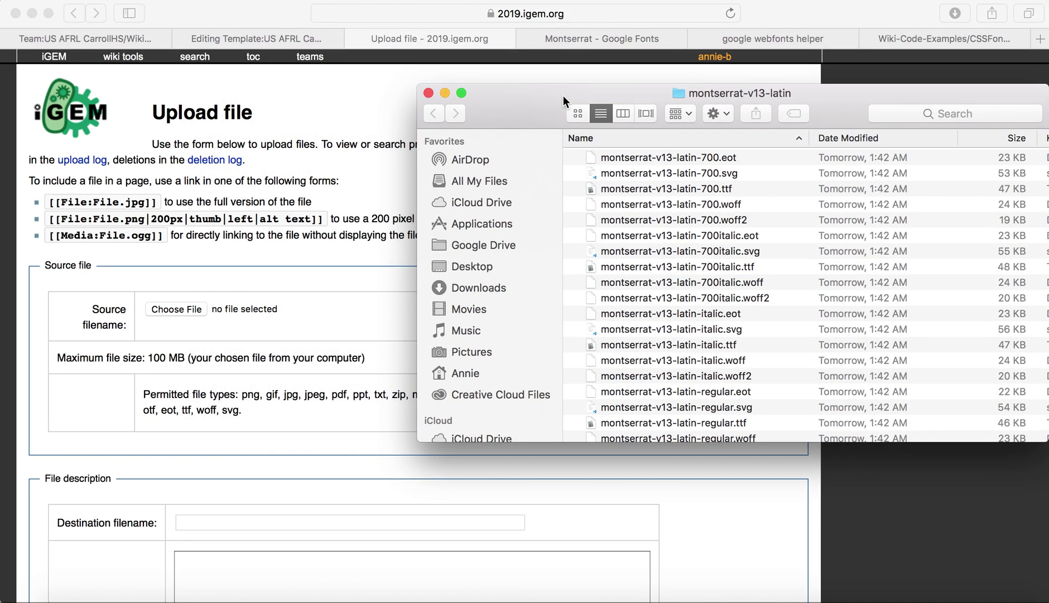
scroll(662, 250, down, 2)
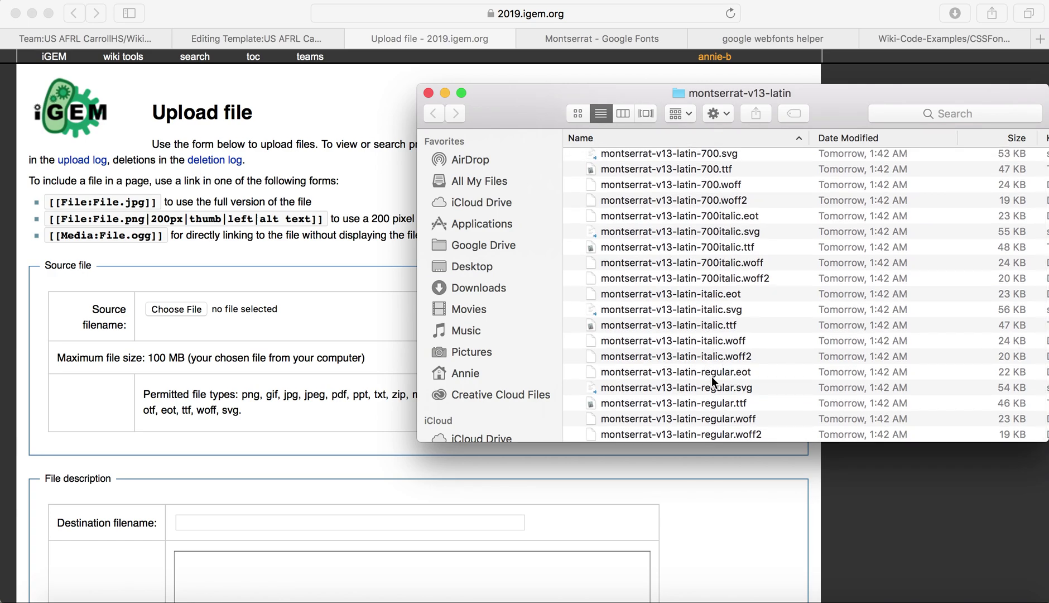
scroll(711, 376, up, 2)
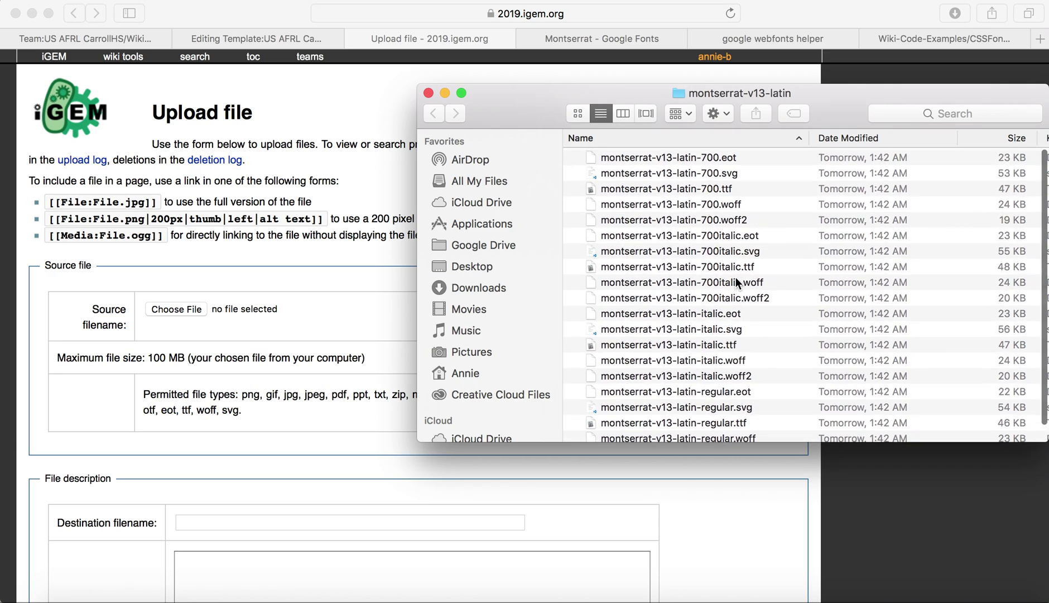
click(691, 157)
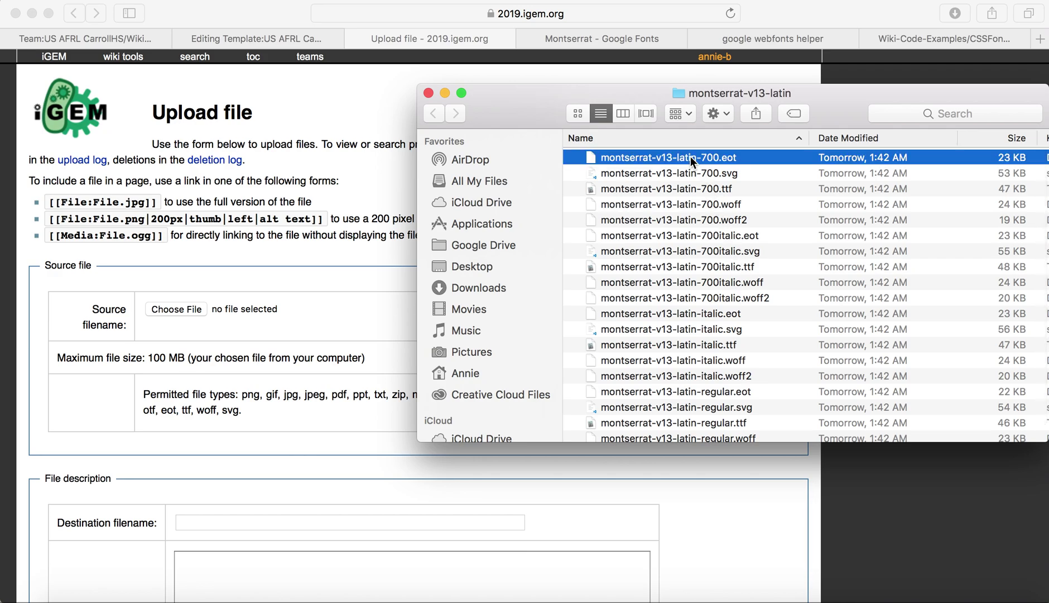
drag(691, 157, 638, 159)
drag(686, 161, 258, 311)
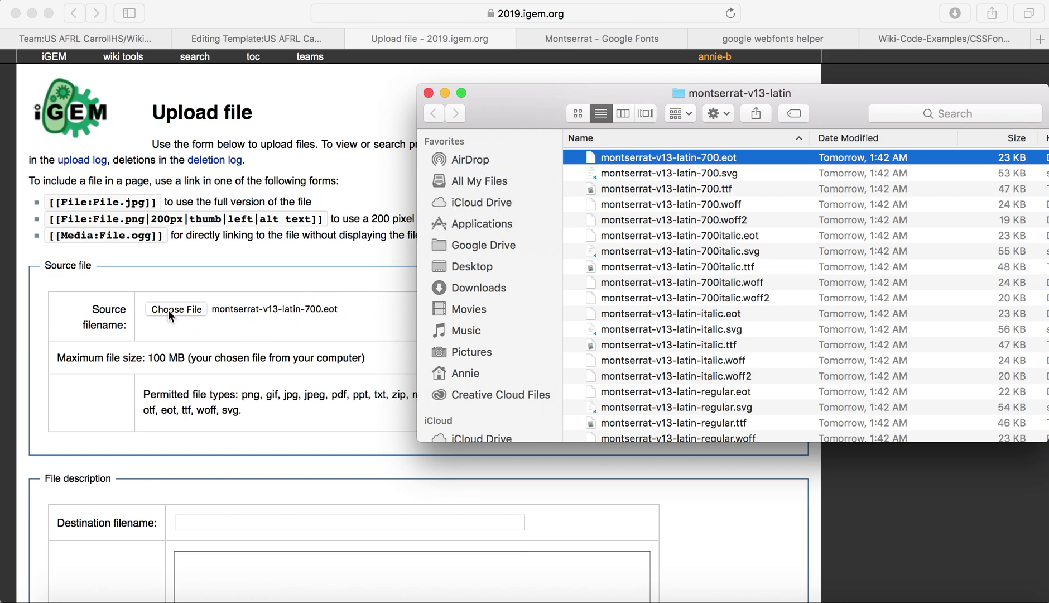
click(247, 519)
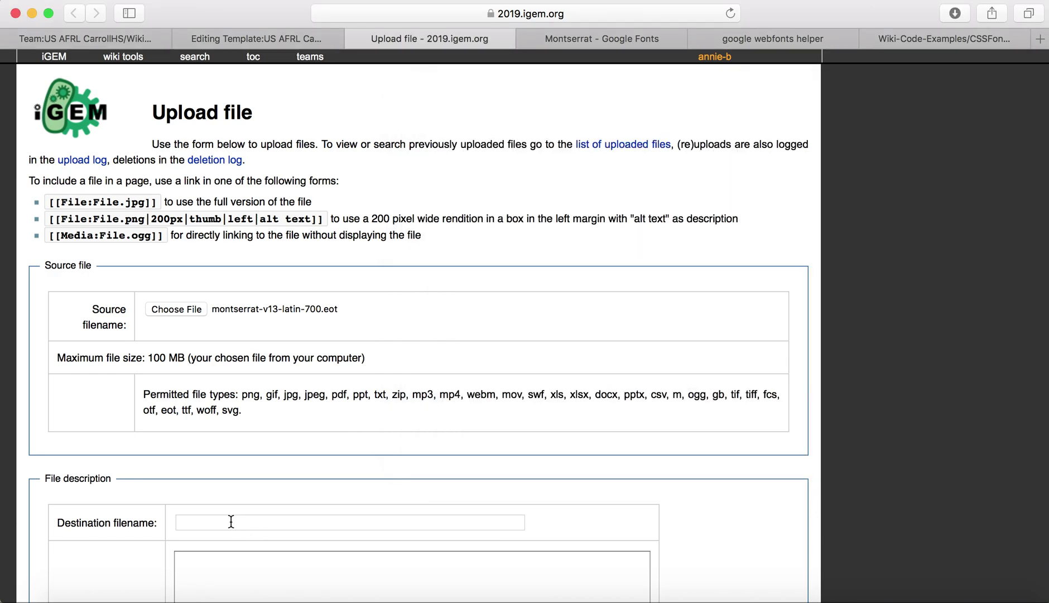
Step: Enter T--US_AFRL_CarrollHS--Montserrat-700.eot as the destination filename and upload the font file
click(231, 522)
text(T)
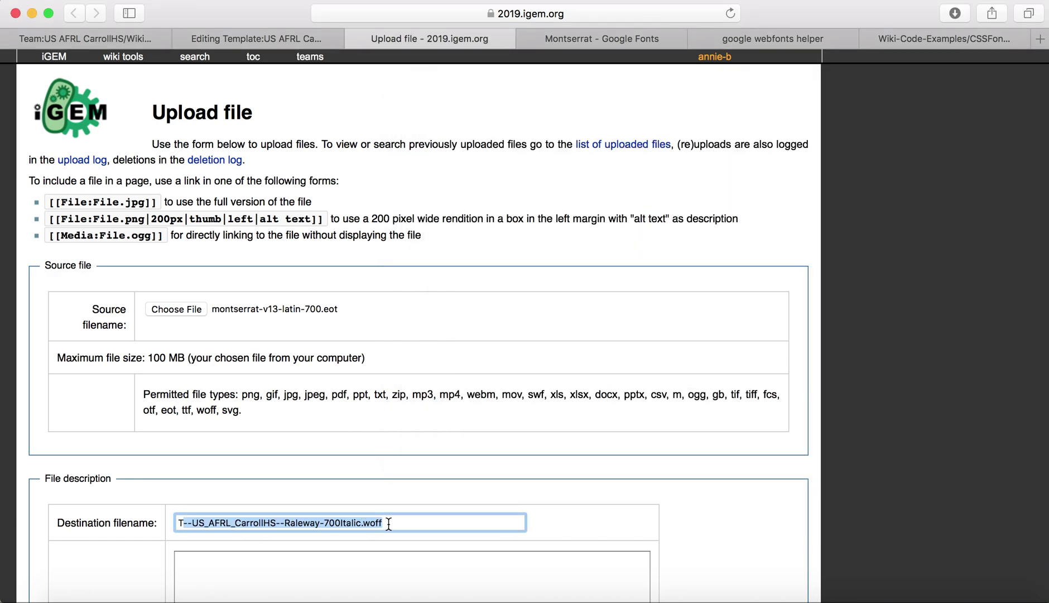
key(Right)
key(BackSpace)
key(BackSpace)
key(BackSpace)
key(BackSpace)
key(BackSpace)
key(BackSpace)
key(BackSpace)
key(BackSpace)
key(BackSpace)
key(BackSpace)
key(BackSpace)
key(BackSpace)
key(BackSpace)
key(BackSpace)
key(BackSpace)
key(BackSpace)
key(BackSpace)
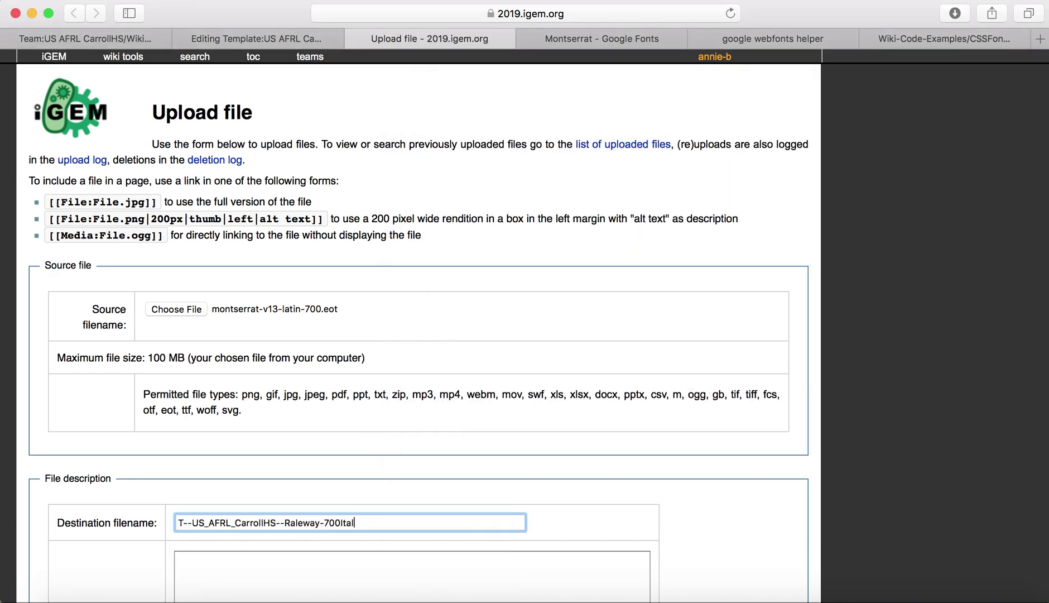
key(BackSpace)
key(BackSpace)
key(BackSpace)
key(BackSpace)
key(BackSpace)
text(Montserr)
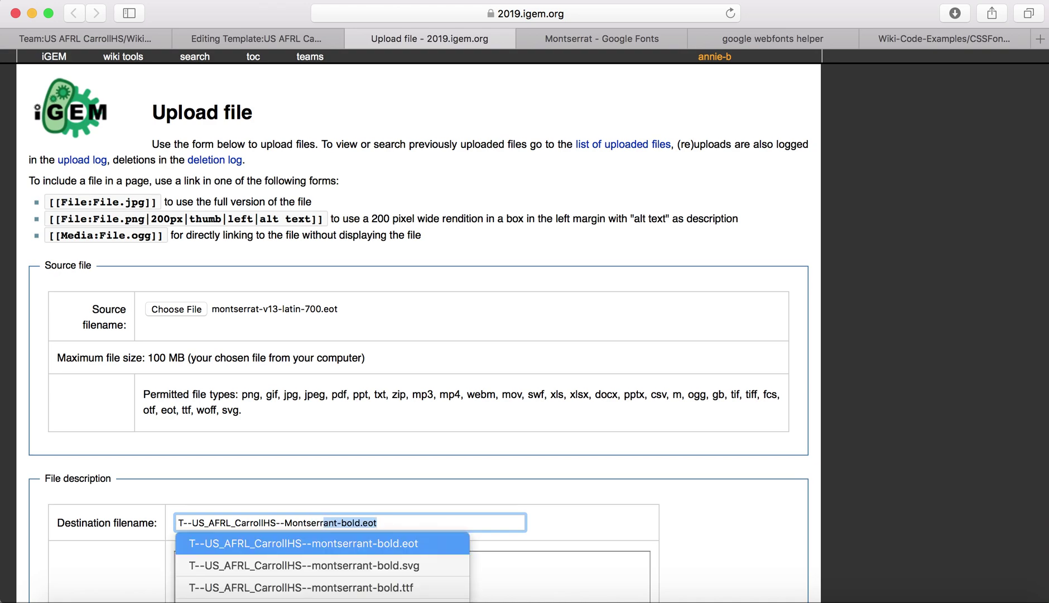
text(at.eot)
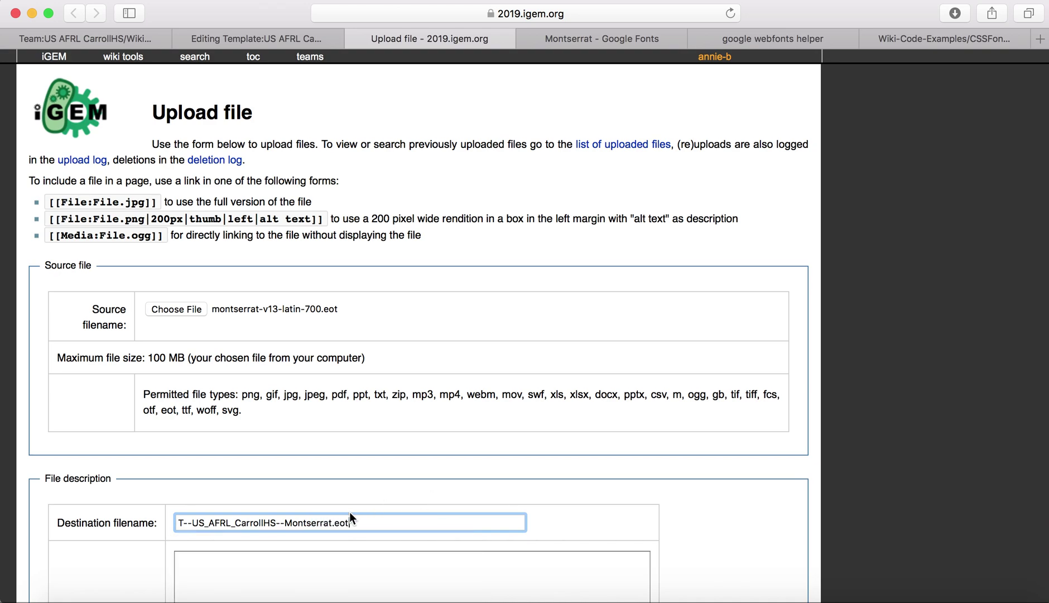
click(331, 523)
key(Delete)
text(-700)
scroll(379, 472, down, 5)
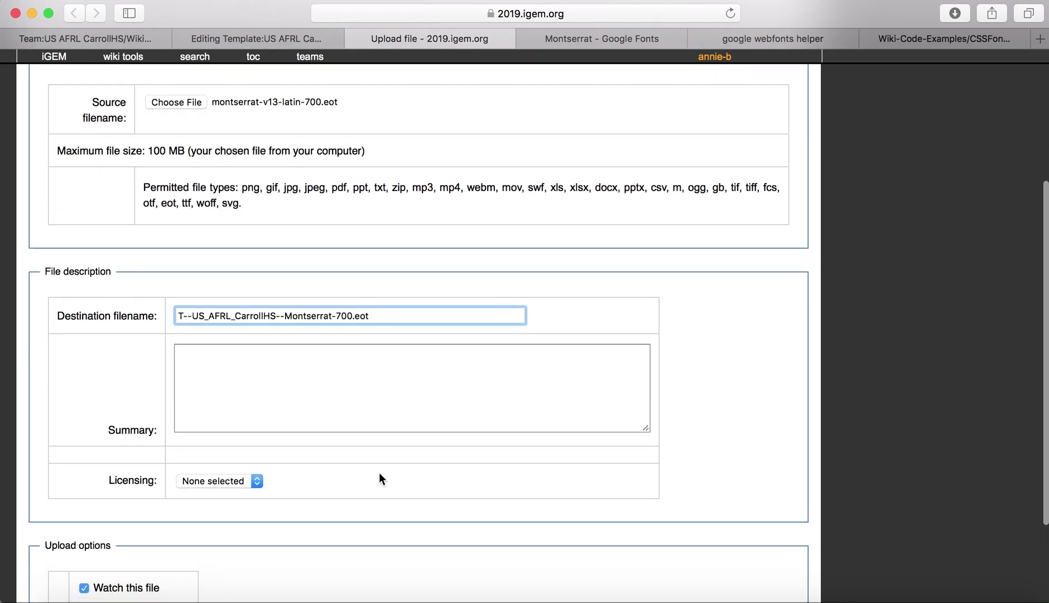
scroll(379, 472, down, 3)
click(77, 574)
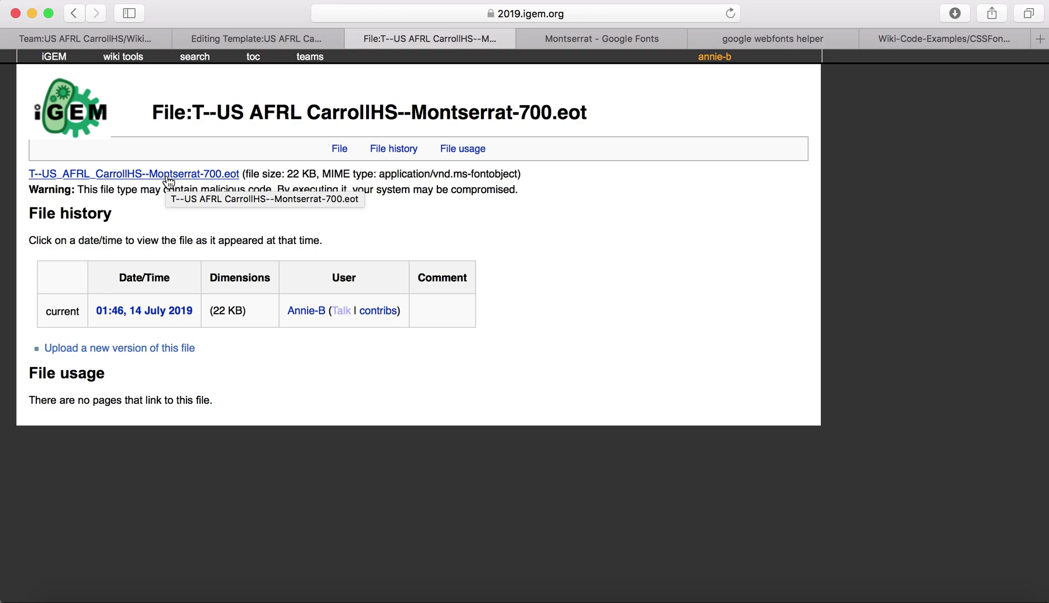
Step: Copy the uploaded Montserrat-700.eot file link and return to the template editor
right_click(168, 180)
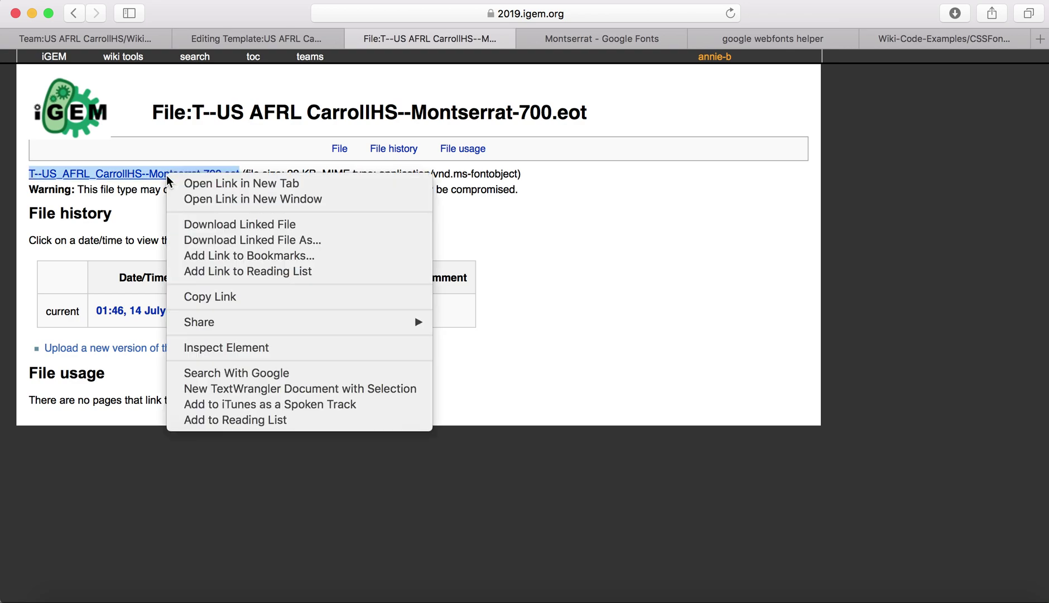
click(218, 297)
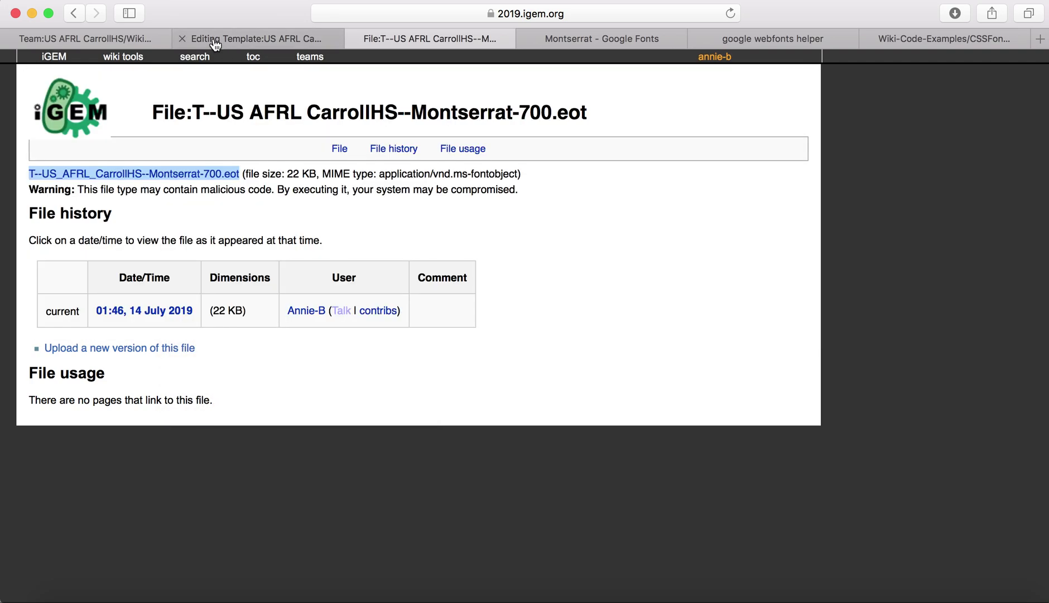
click(214, 41)
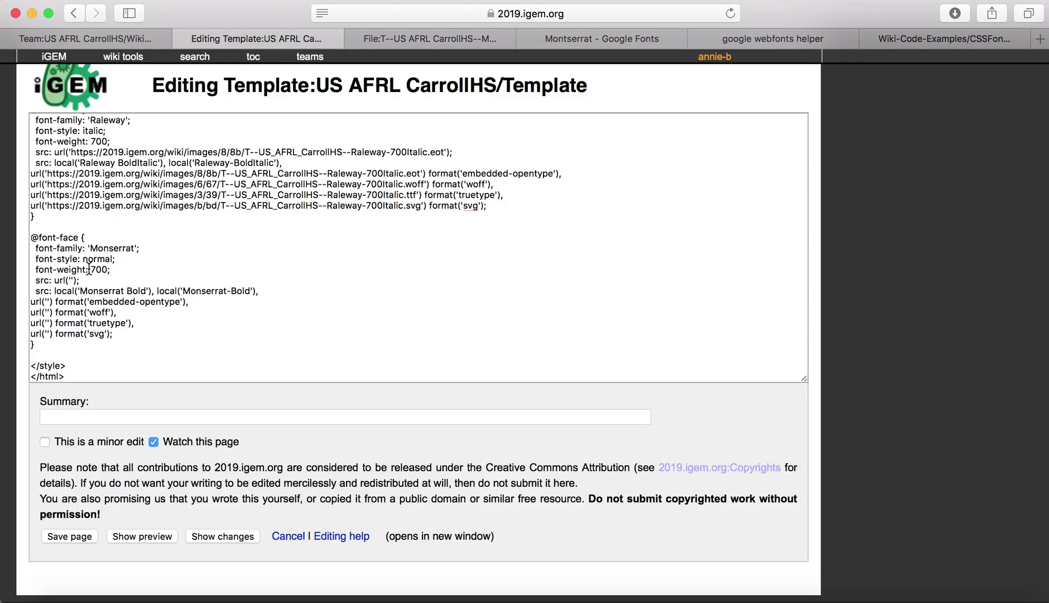
Step: Paste the Montserrat-700.eot link into both the src and embedded-opentype url('') entries
click(71, 280)
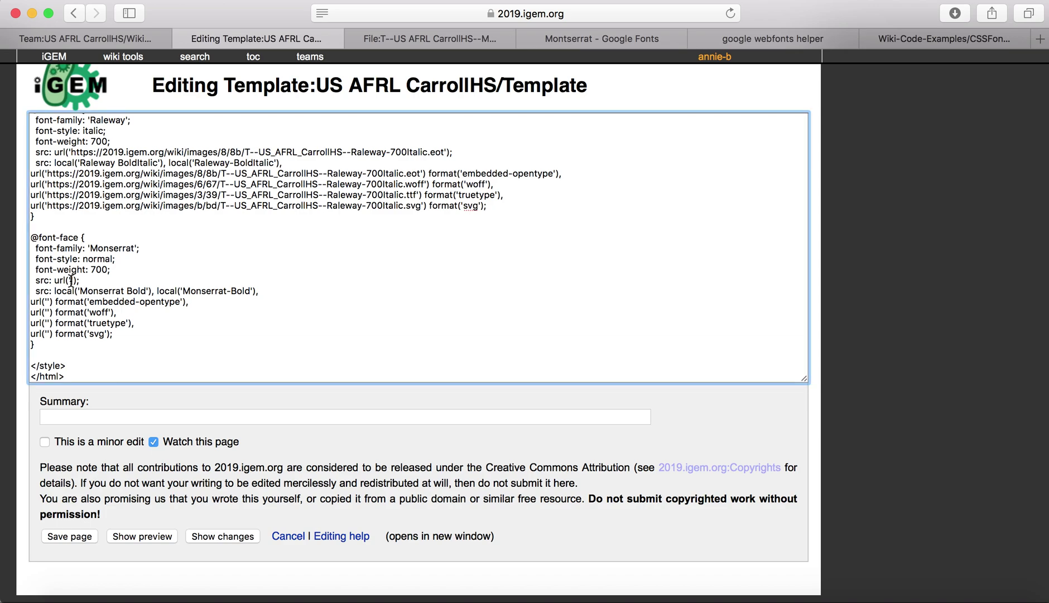
key(super+v)
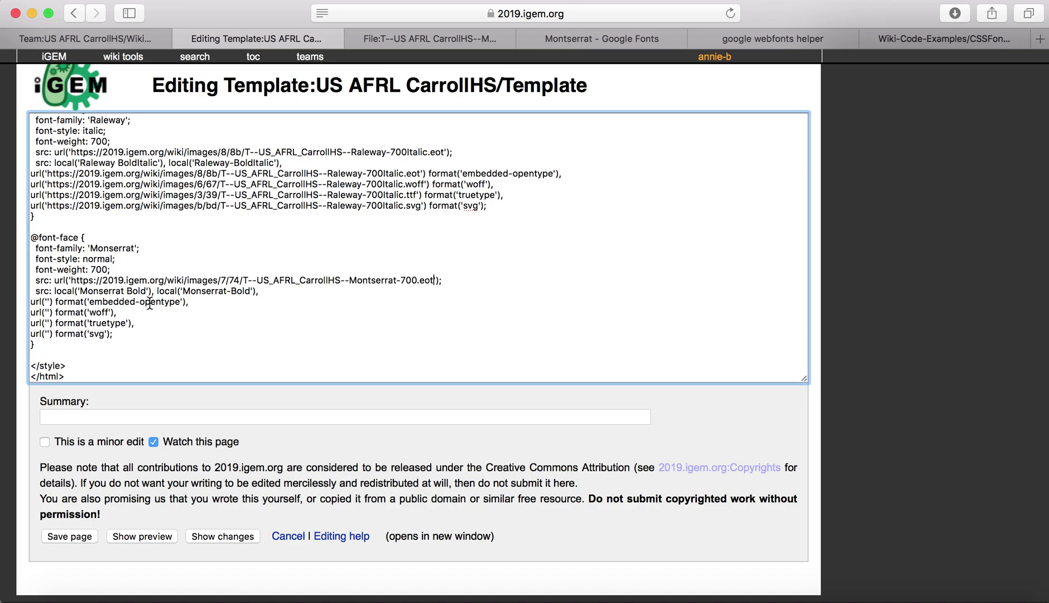
click(47, 302)
key(super+v)
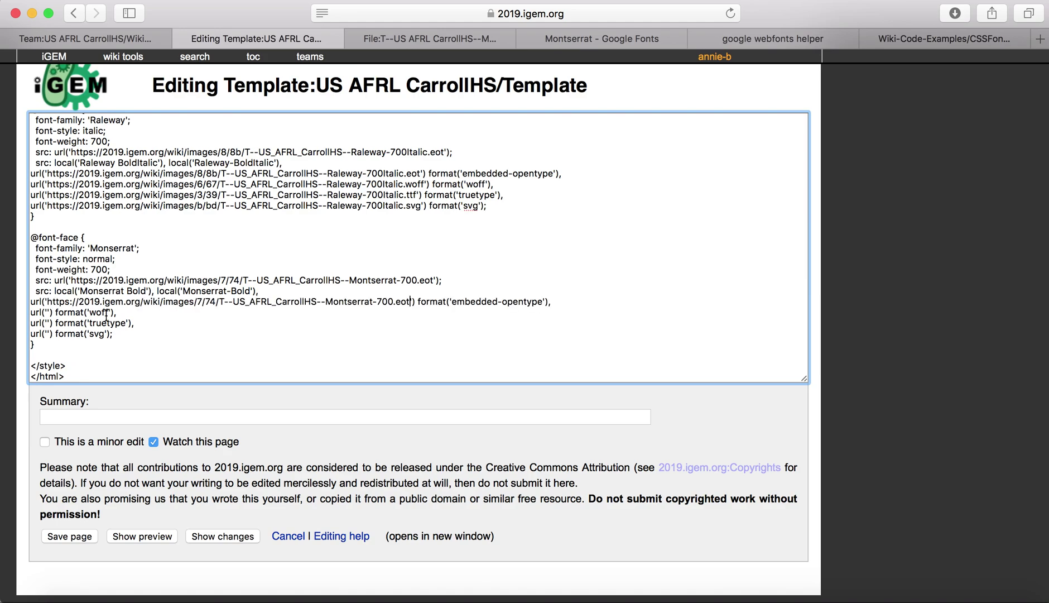
click(380, 41)
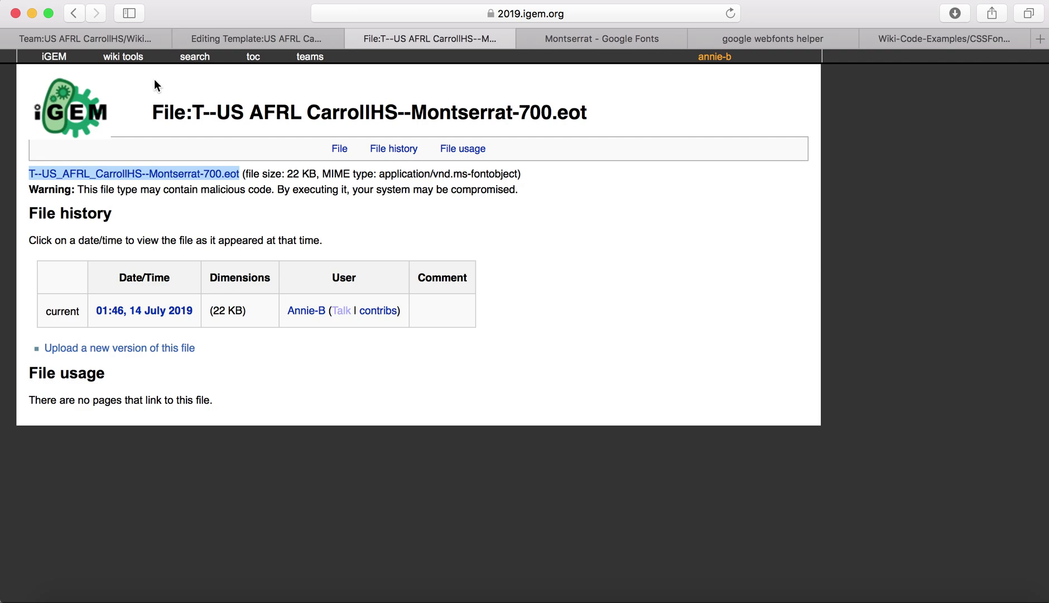
Step: Open the wiki upload form and choose montserrat-v13-latin-700.svg as the source file
click(124, 56)
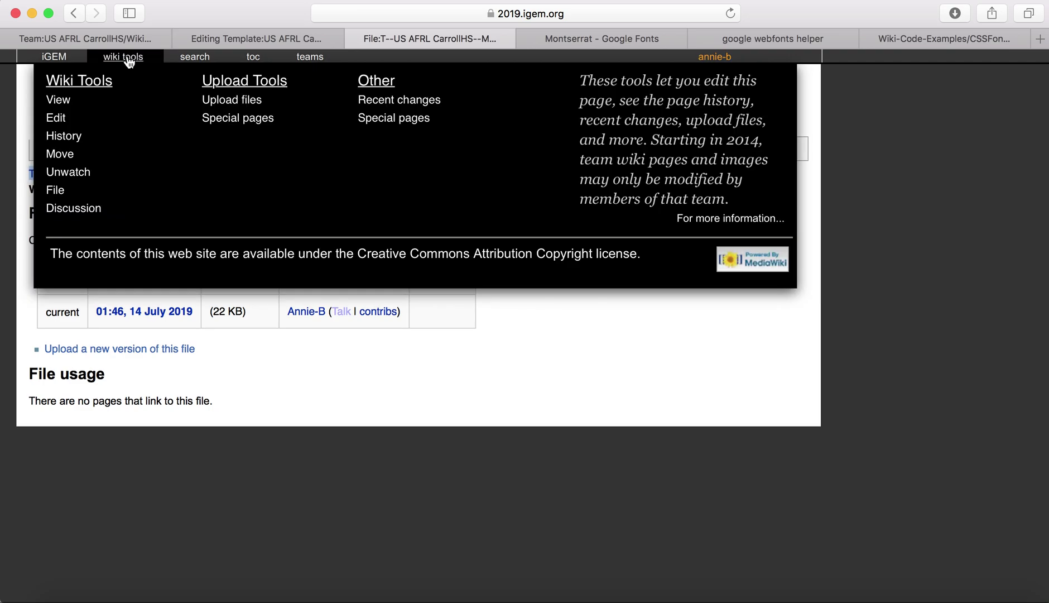
click(224, 100)
click(792, 596)
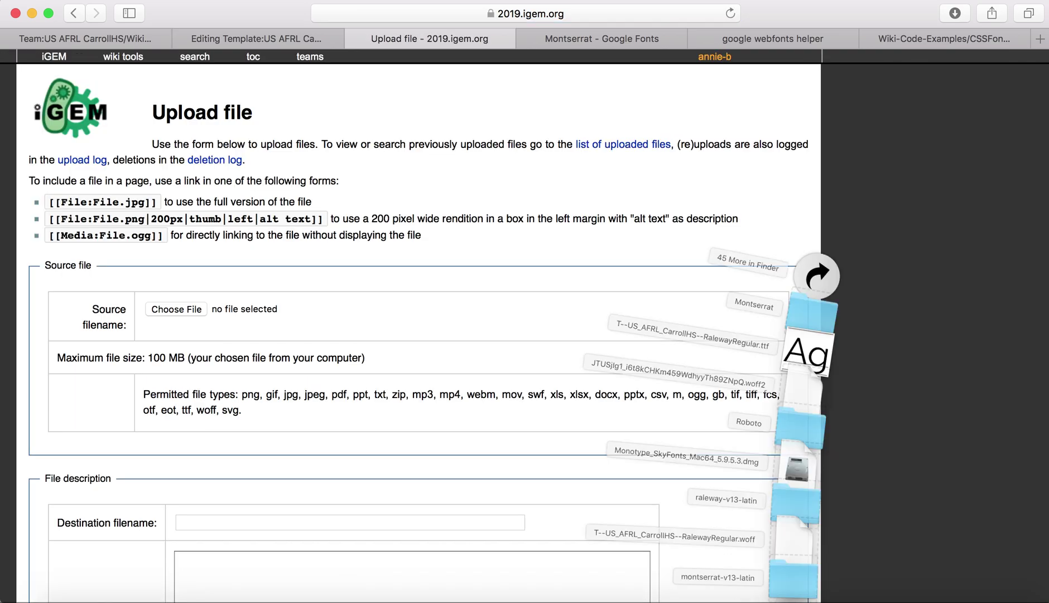
click(793, 562)
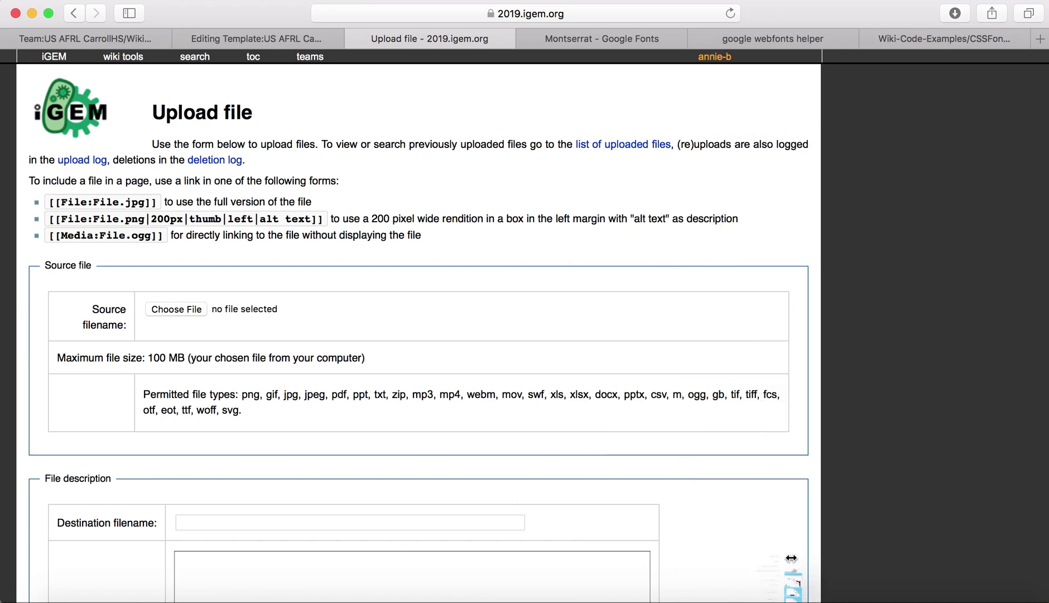
drag(630, 173, 167, 311)
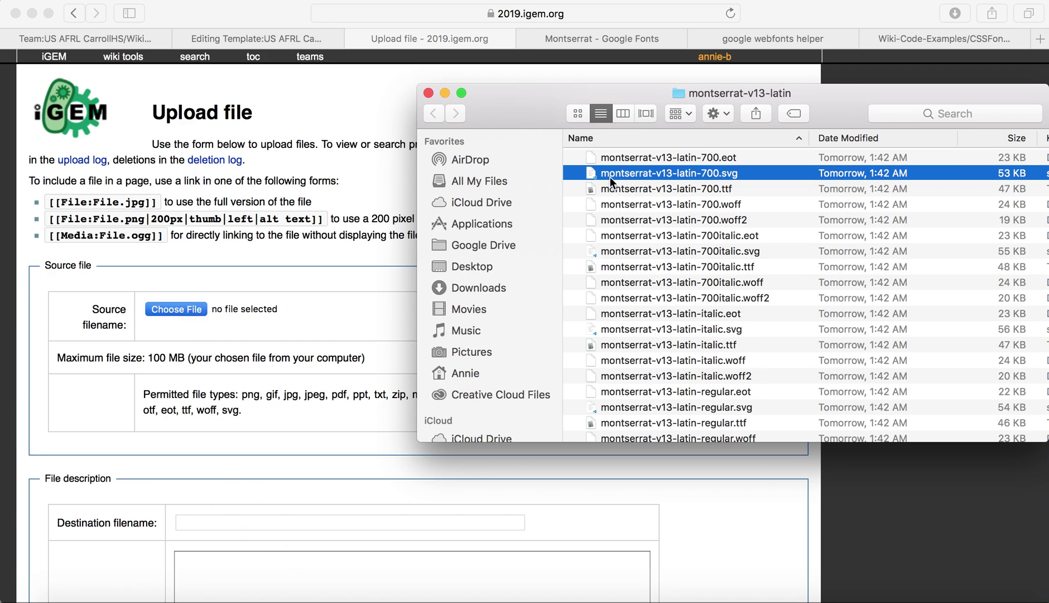
drag(608, 176, 577, 234)
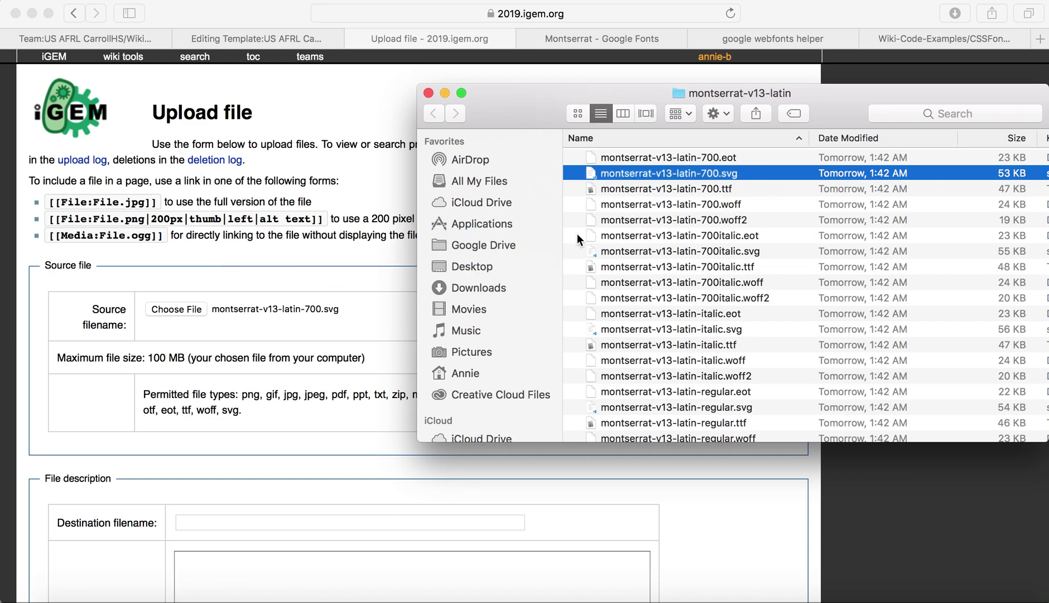
click(154, 419)
Step: Name it T--US_AFRL_CarrollHS--Montserrat-700.svg and submit the upload
click(220, 523)
text(T)
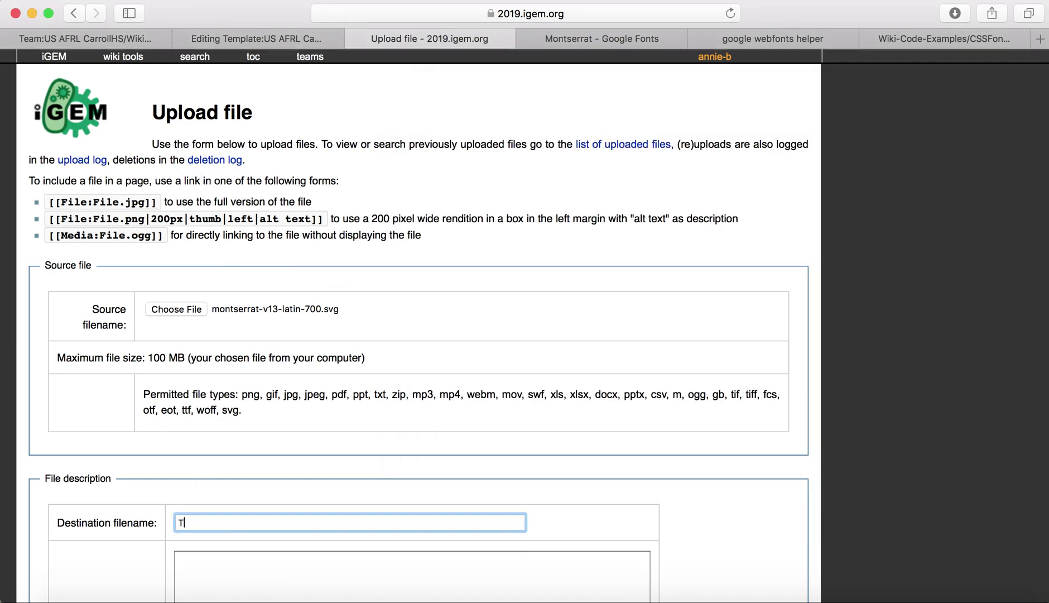
key(Right)
key(BackSpace)
key(BackSpace)
key(BackSpace)
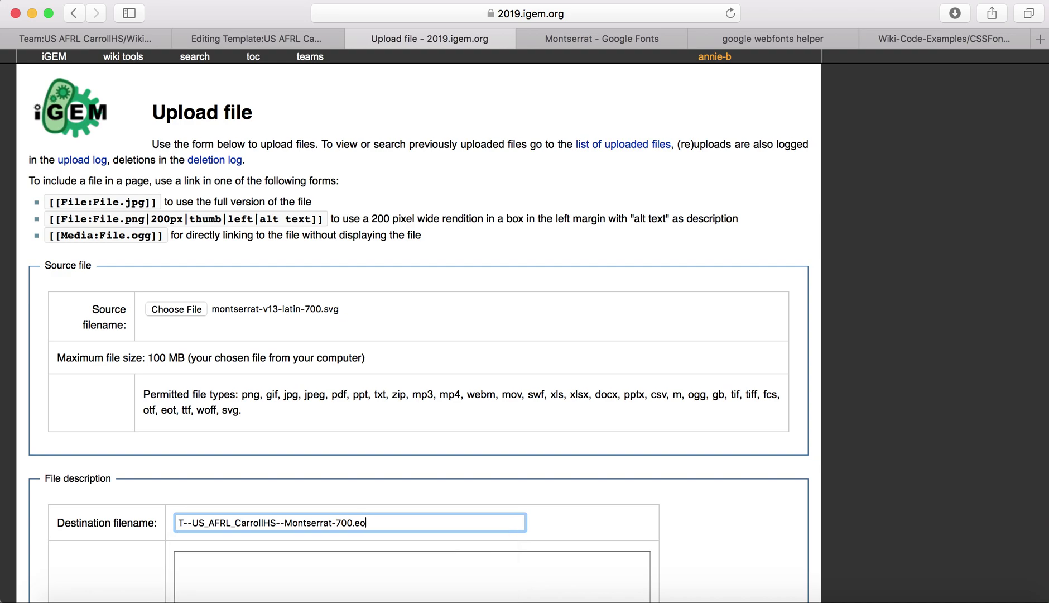
text(svg)
click(241, 402)
scroll(241, 403, down, 5)
click(60, 573)
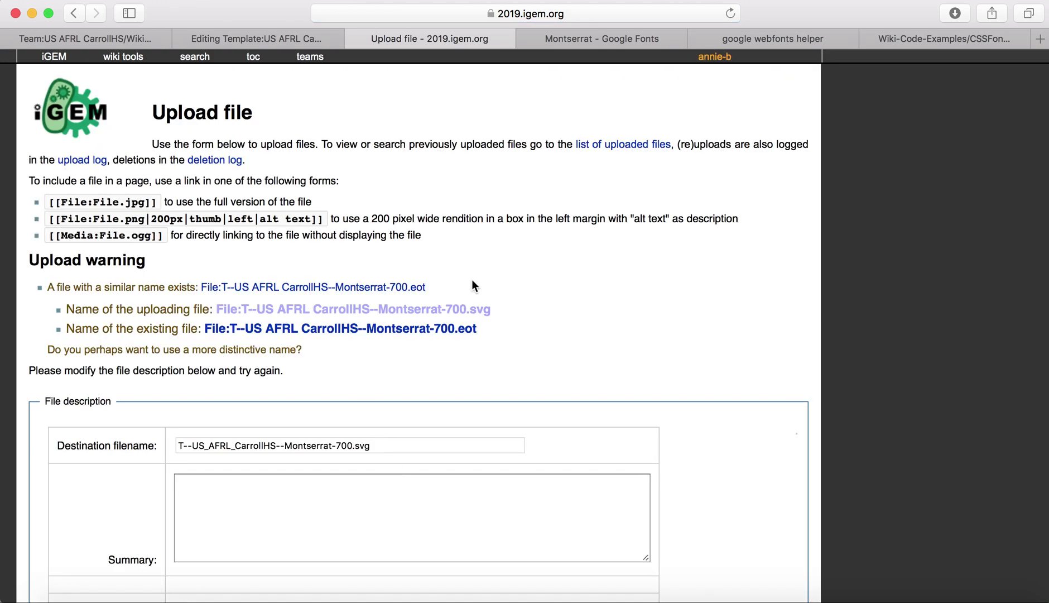
Step: Ignore the similar-name warning and save the Montserrat-700.svg file anyway
scroll(486, 338, down, 2)
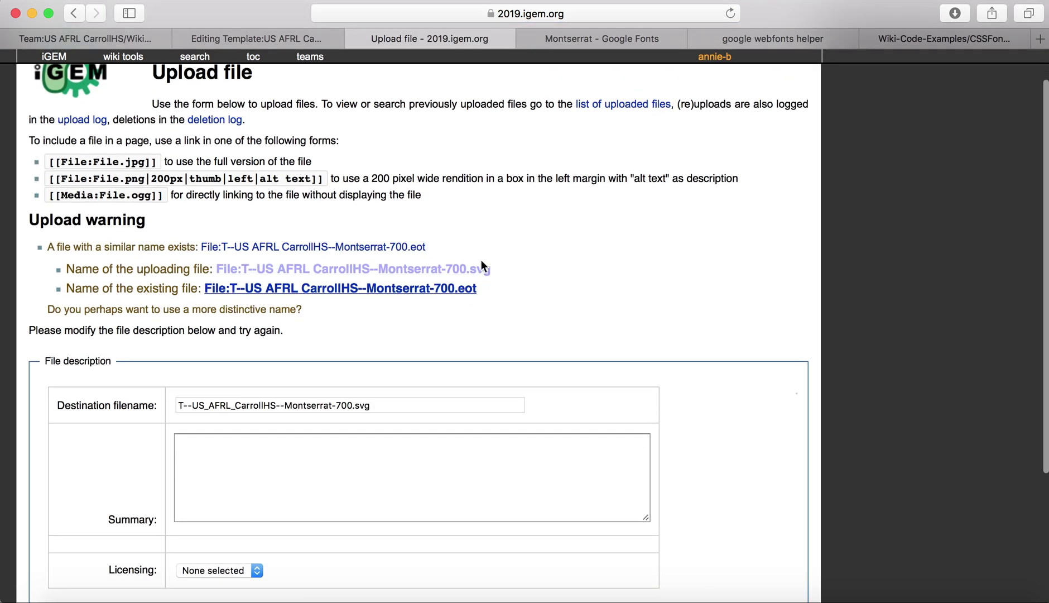
scroll(491, 240, down, 3)
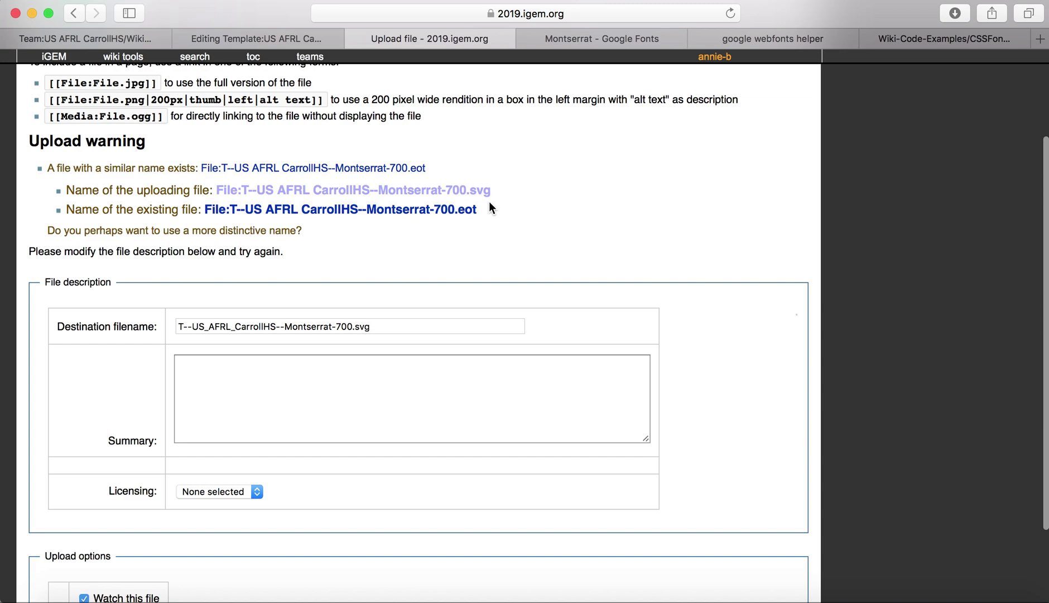
scroll(468, 239, down, 2)
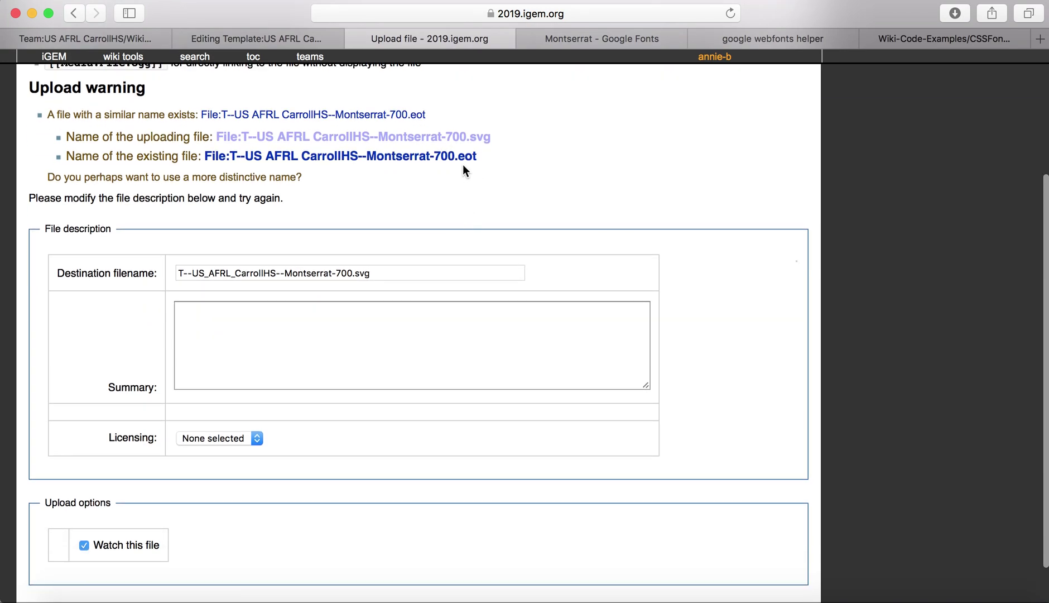
scroll(266, 446, down, 2)
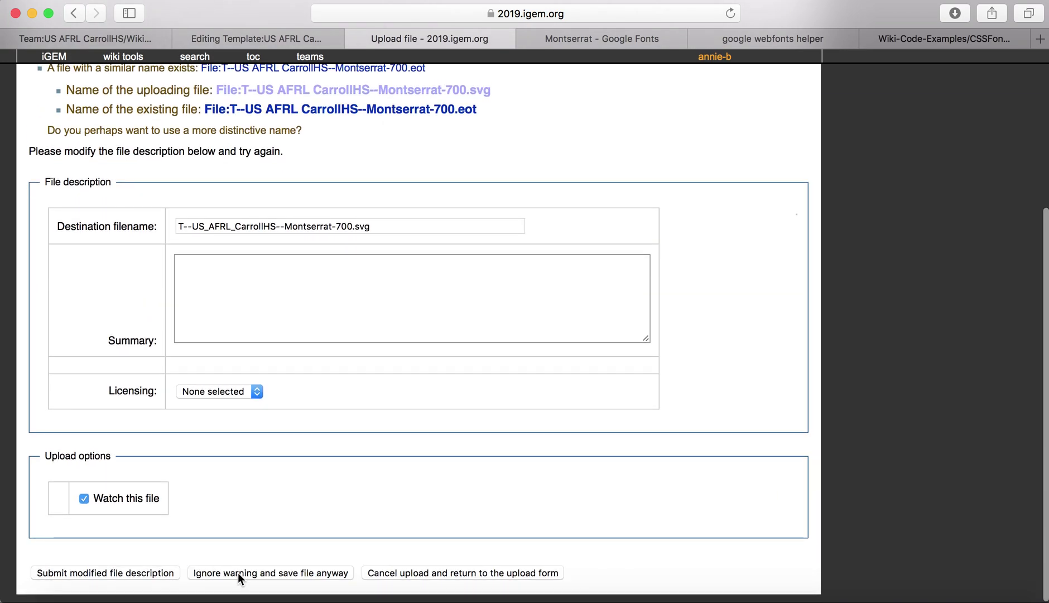
click(238, 573)
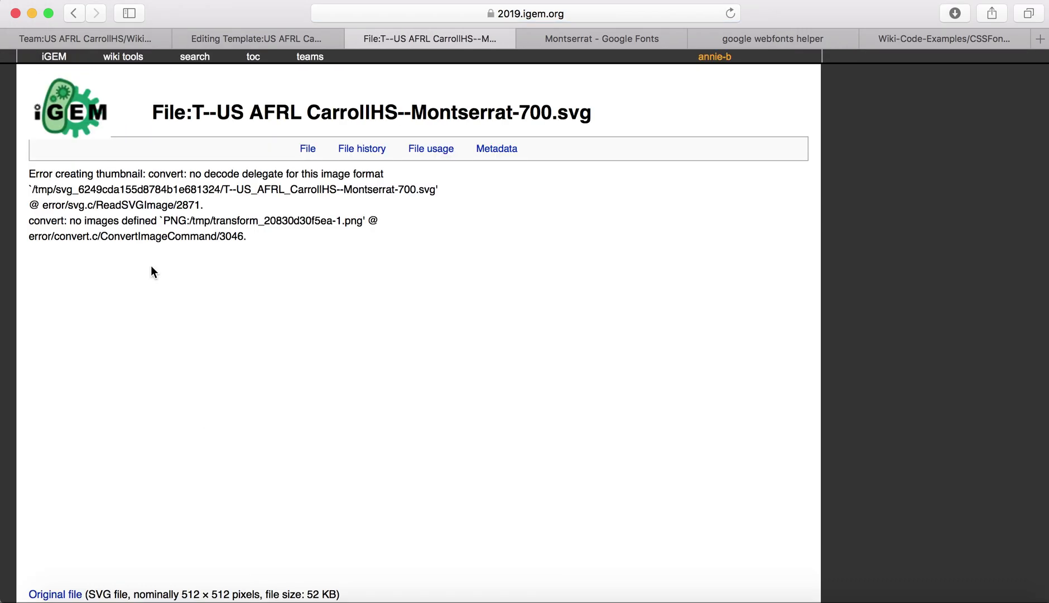
scroll(152, 271, down, 2)
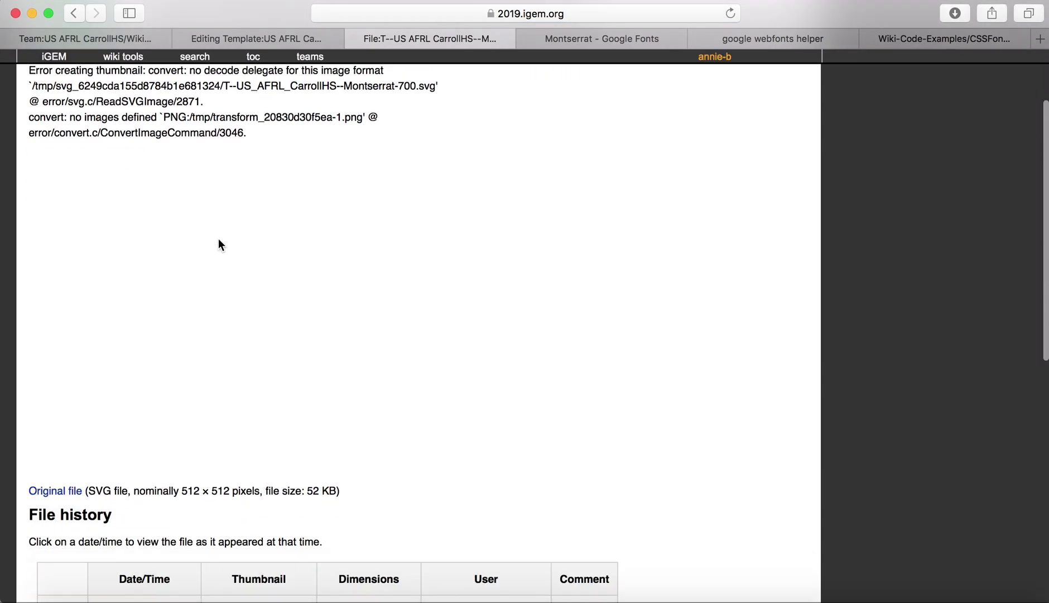
Step: Copy the Original file link and paste it into the Montserrat block's svg url('')
right_click(66, 495)
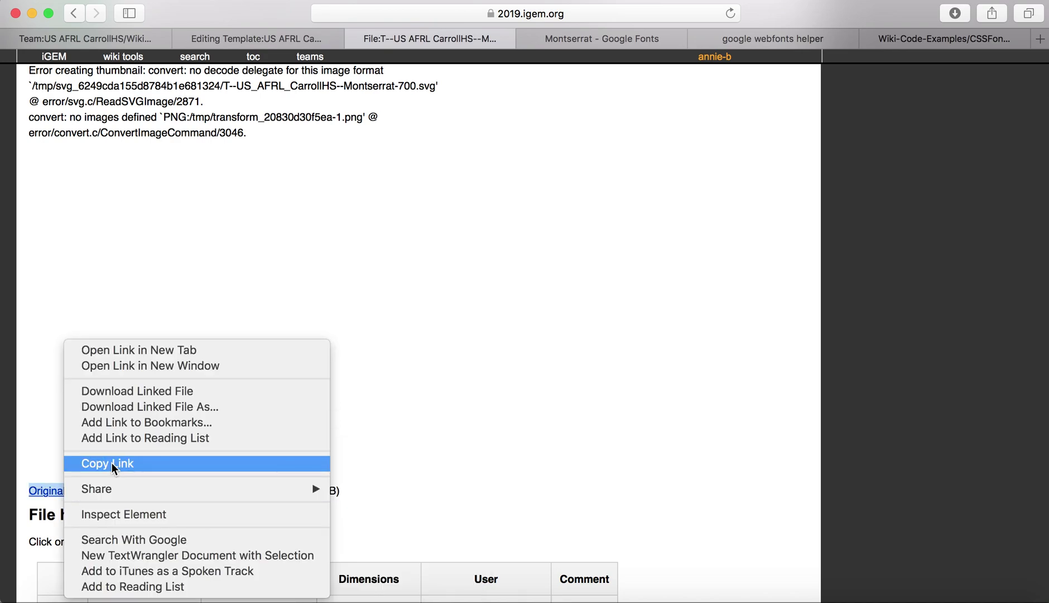
click(111, 462)
scroll(151, 390, up, 2)
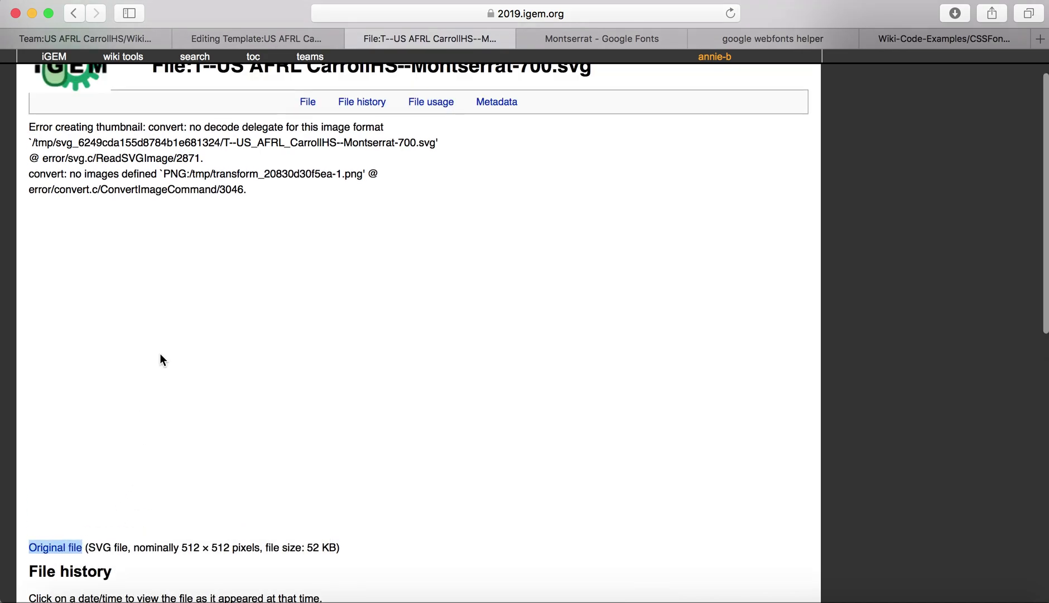
click(215, 35)
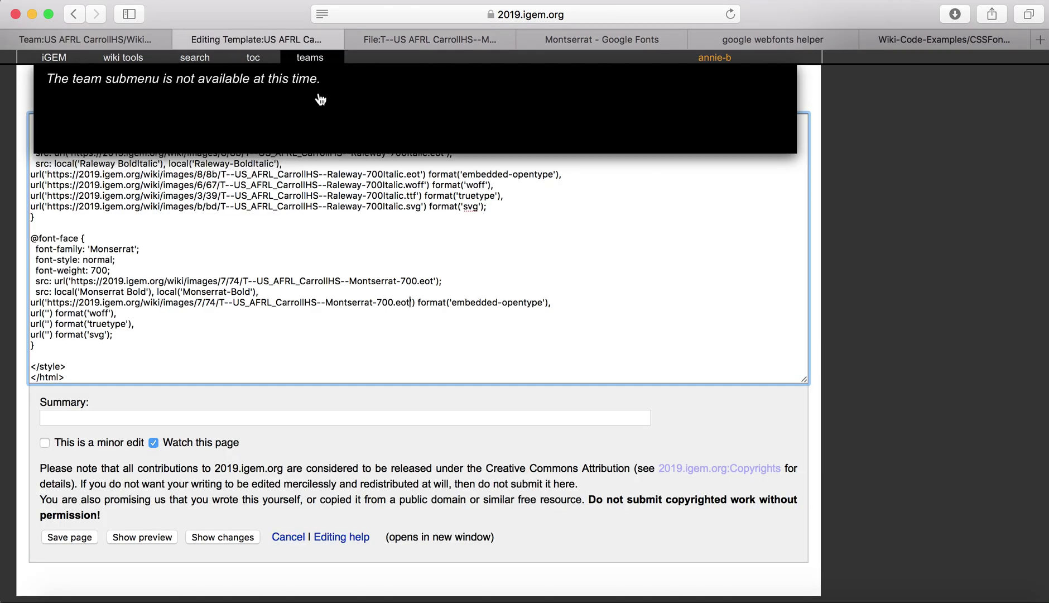
click(46, 334)
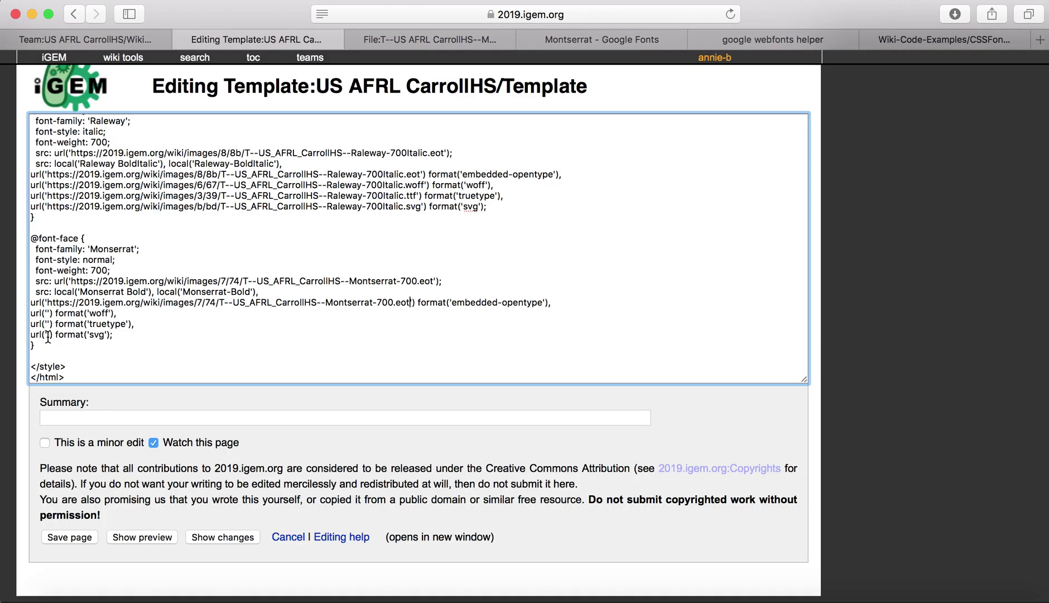
key(cmd+v)
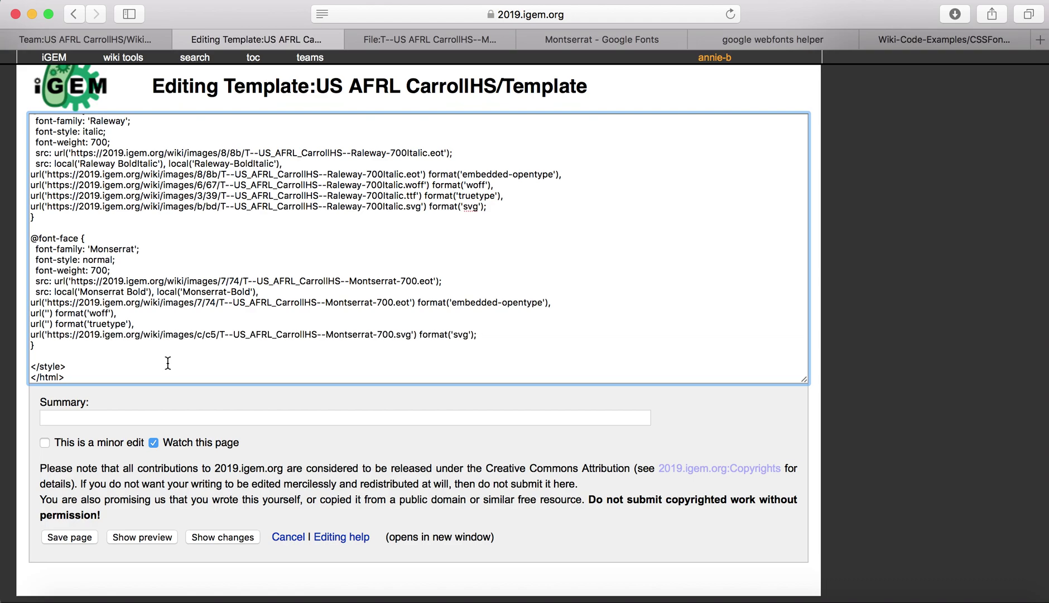
Step: Open the upload form and attach montserrat-v13-latin-700.ttf as the source file
click(390, 44)
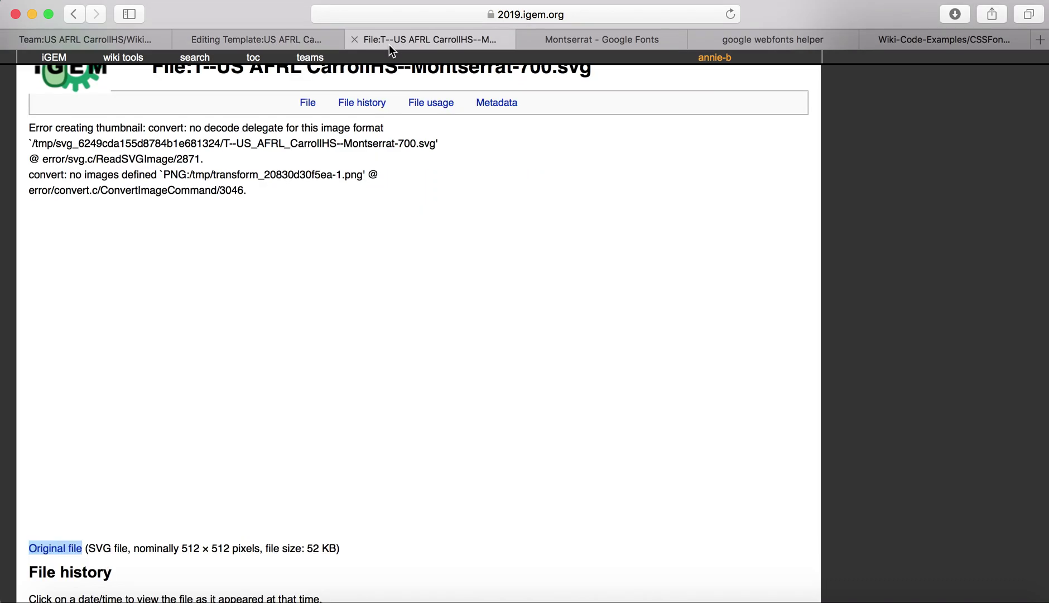
scroll(285, 351, up, 2)
mouse_move(123, 62)
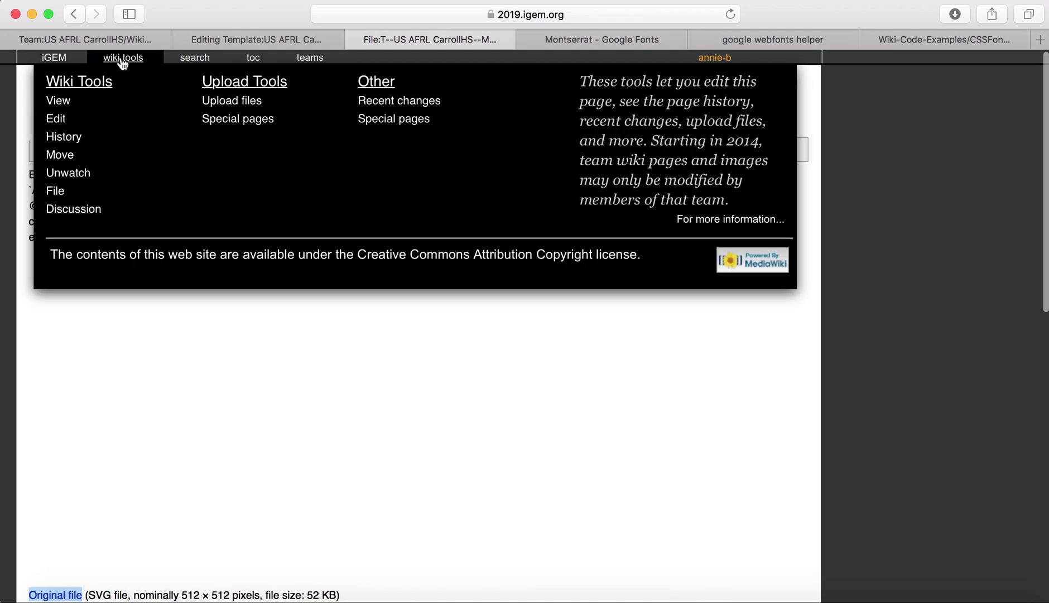
click(53, 120)
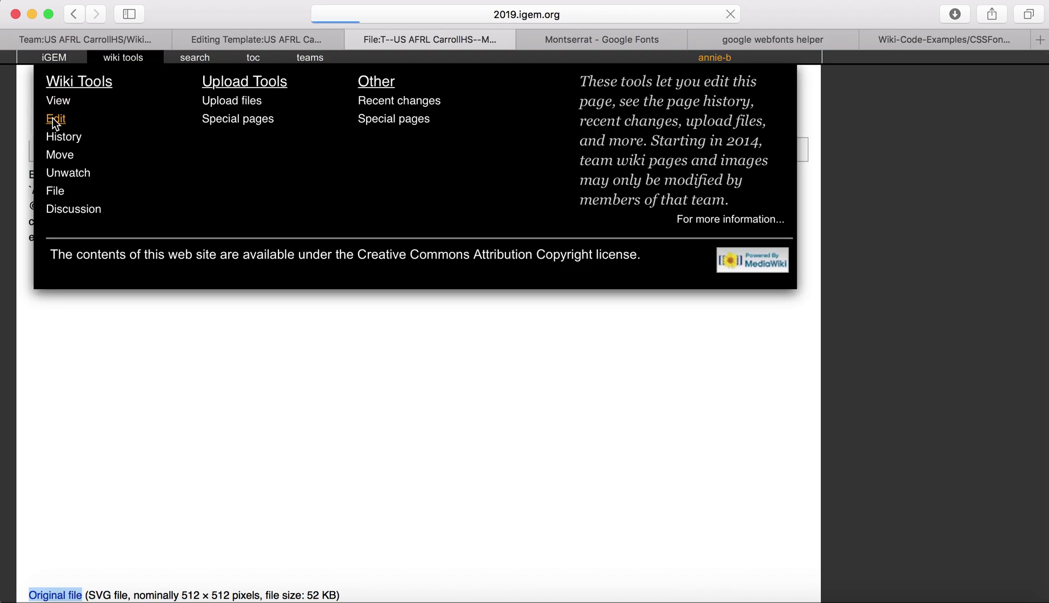
click(74, 13)
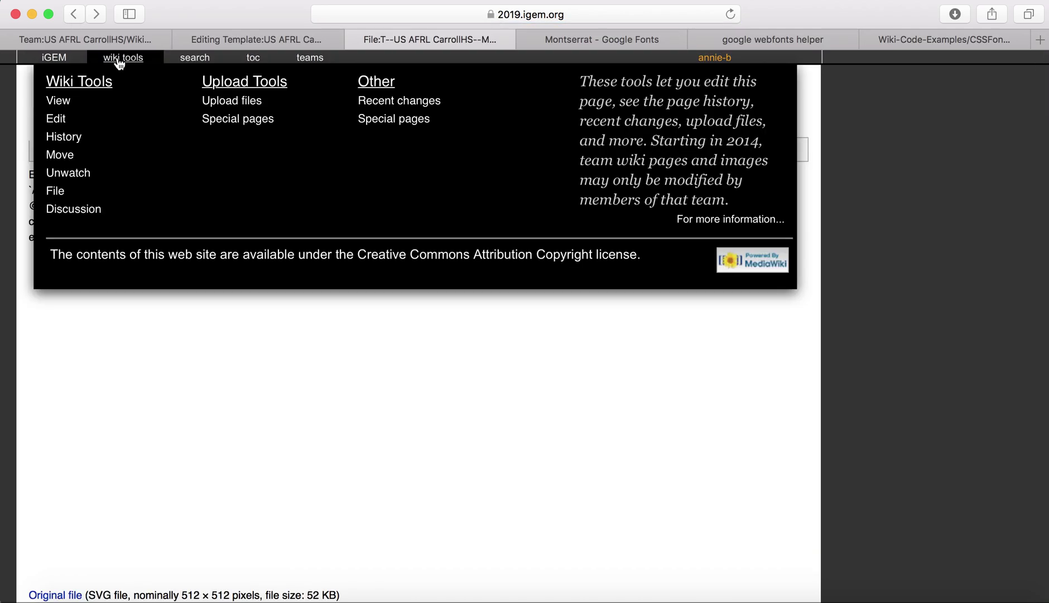
click(231, 100)
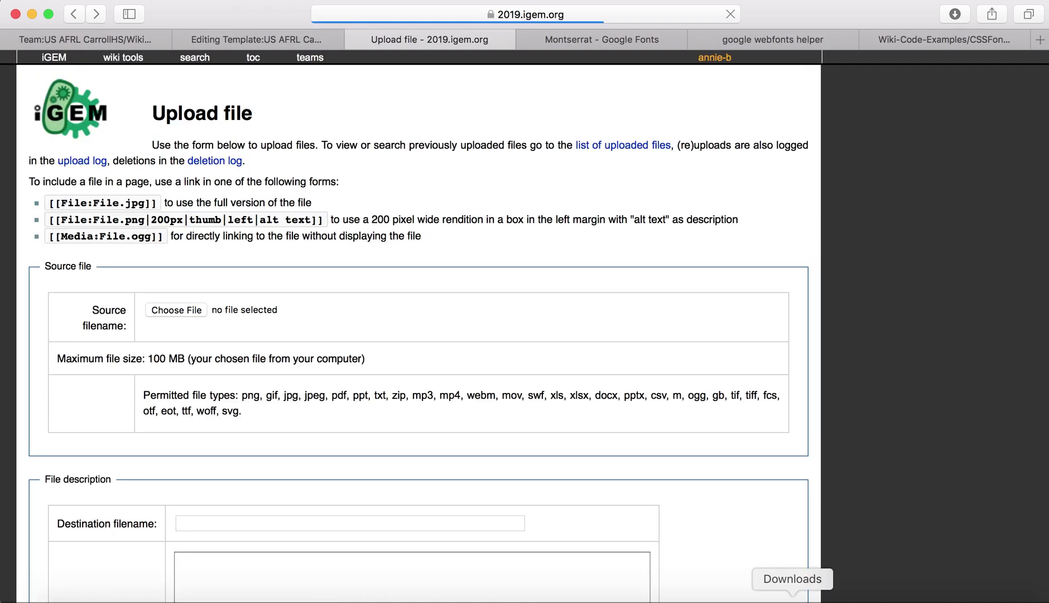
click(793, 601)
click(785, 568)
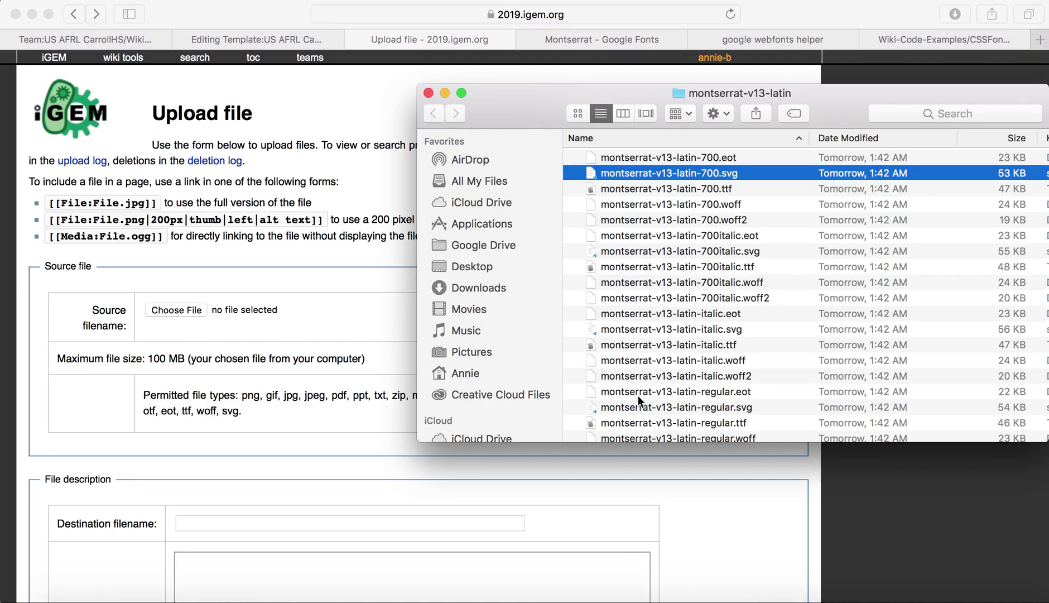
click(630, 188)
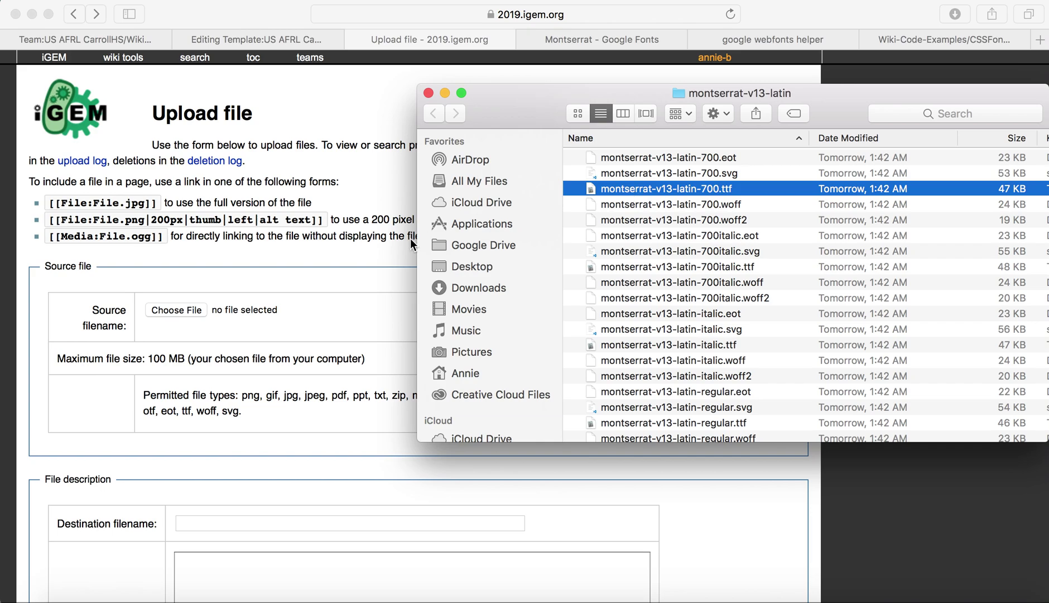
drag(409, 238, 184, 310)
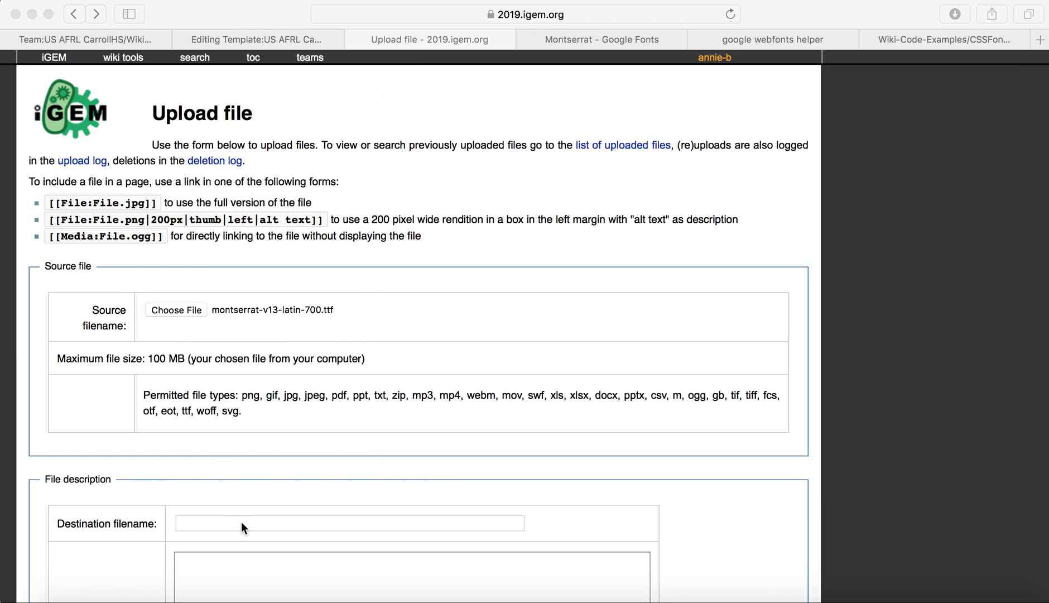
Step: Upload it as T--US_AFRL_CarrollHS--Montserrat-700.ttf, saving despite the similar-name warning
click(241, 521)
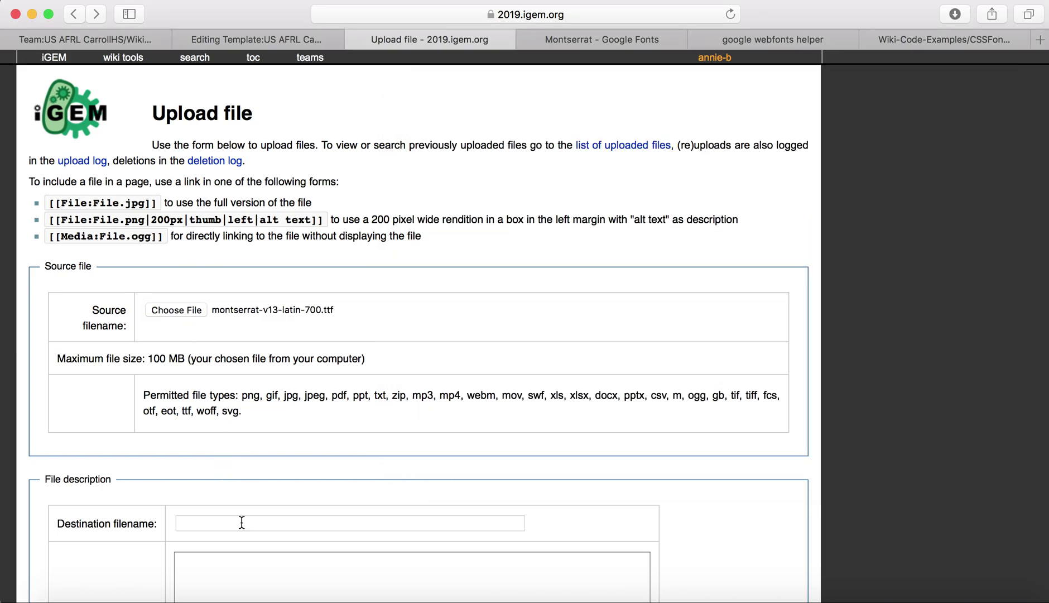
text(T)
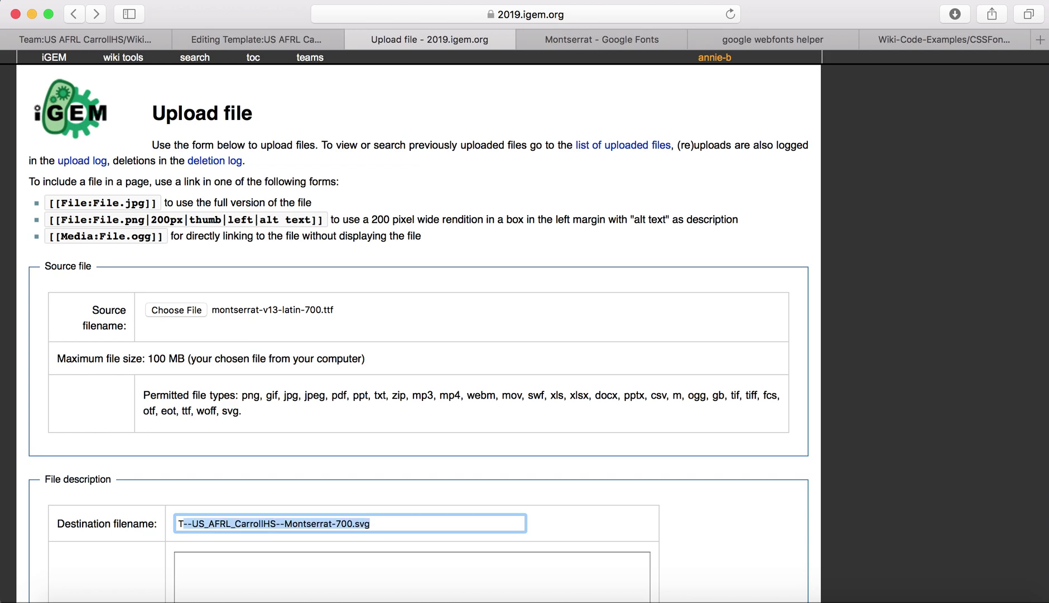
key(Right)
key(BackSpace)
key(BackSpace)
key(BackSpace)
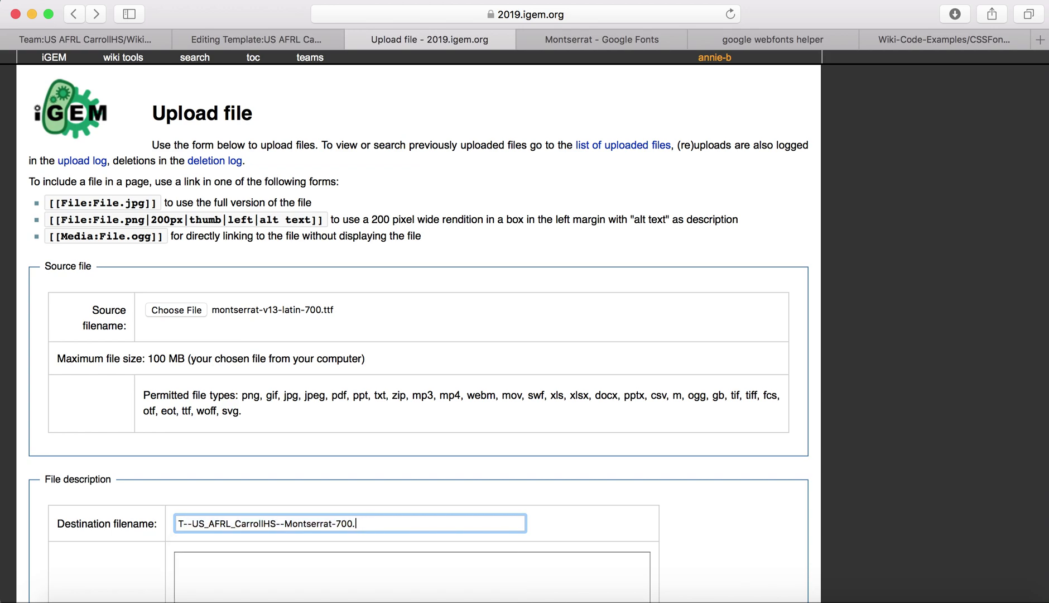
text(tff)
key(BackSpace)
key(BackSpace)
key(BackSpace)
text(ttf)
click(264, 349)
scroll(264, 348, down, 6)
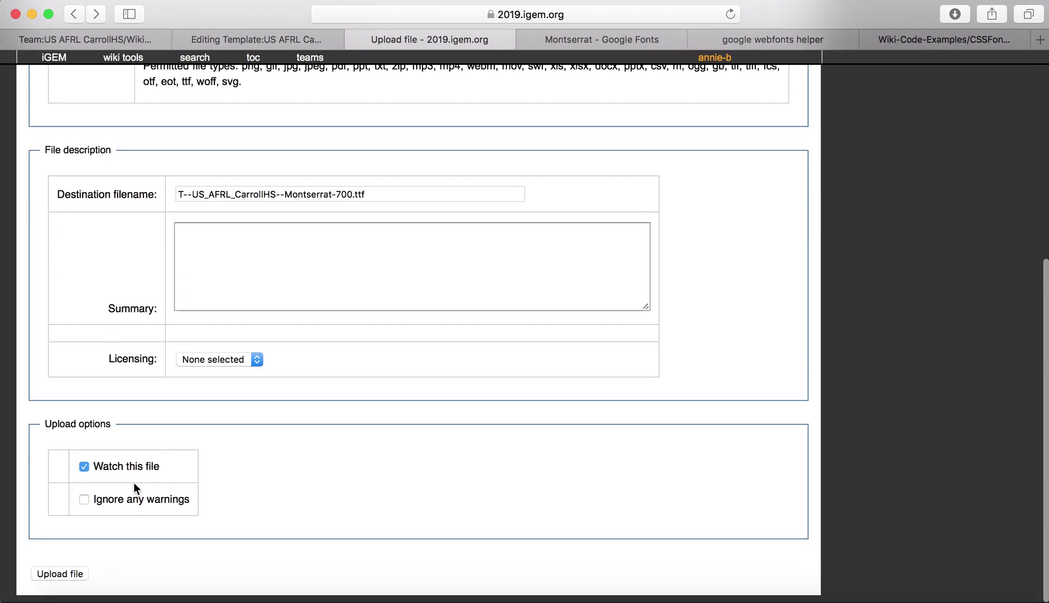
click(69, 578)
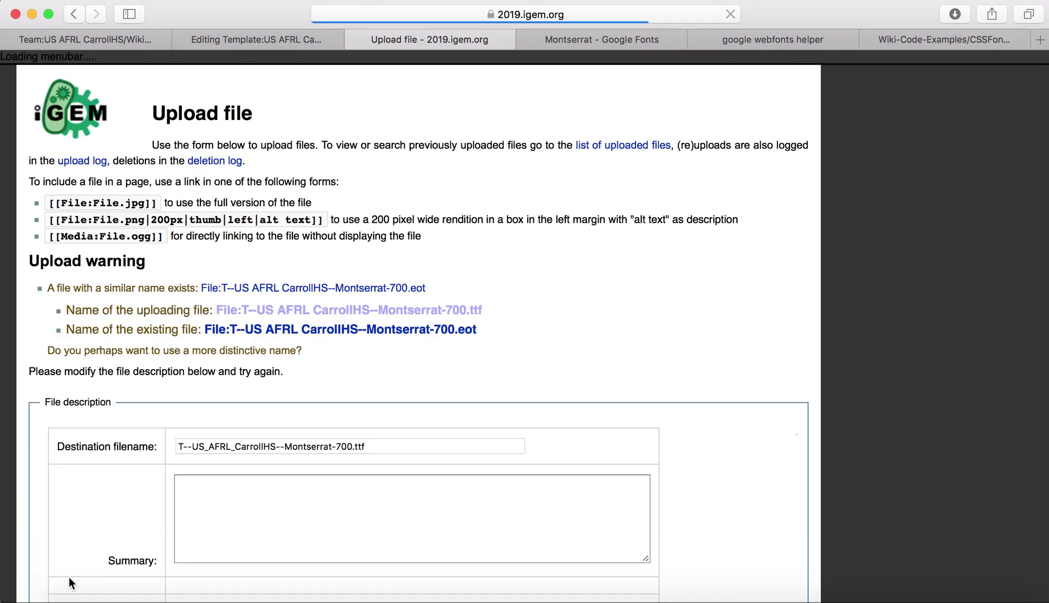
scroll(154, 534, down, 4)
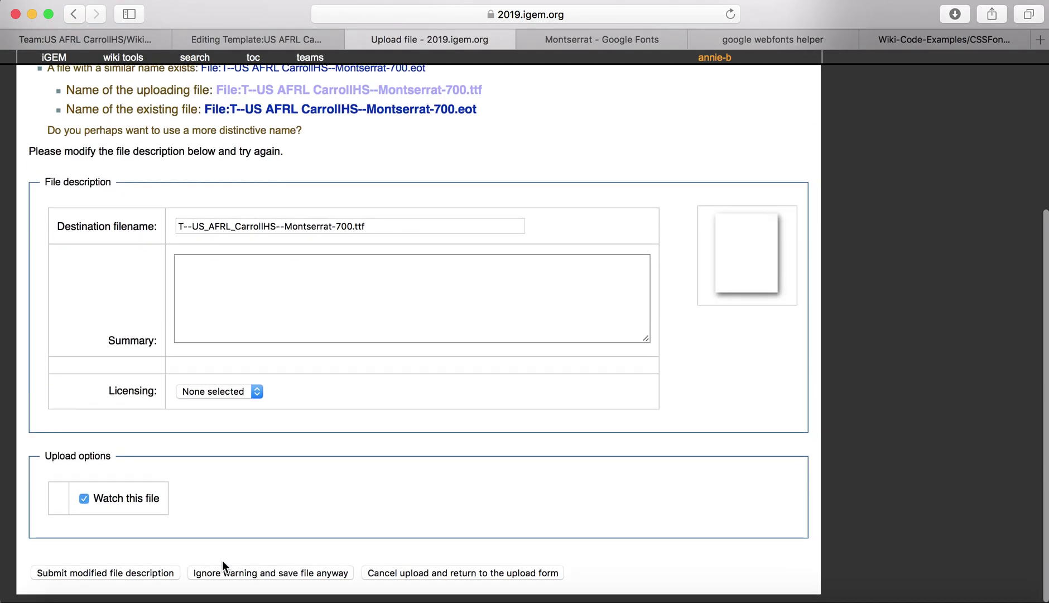
click(224, 573)
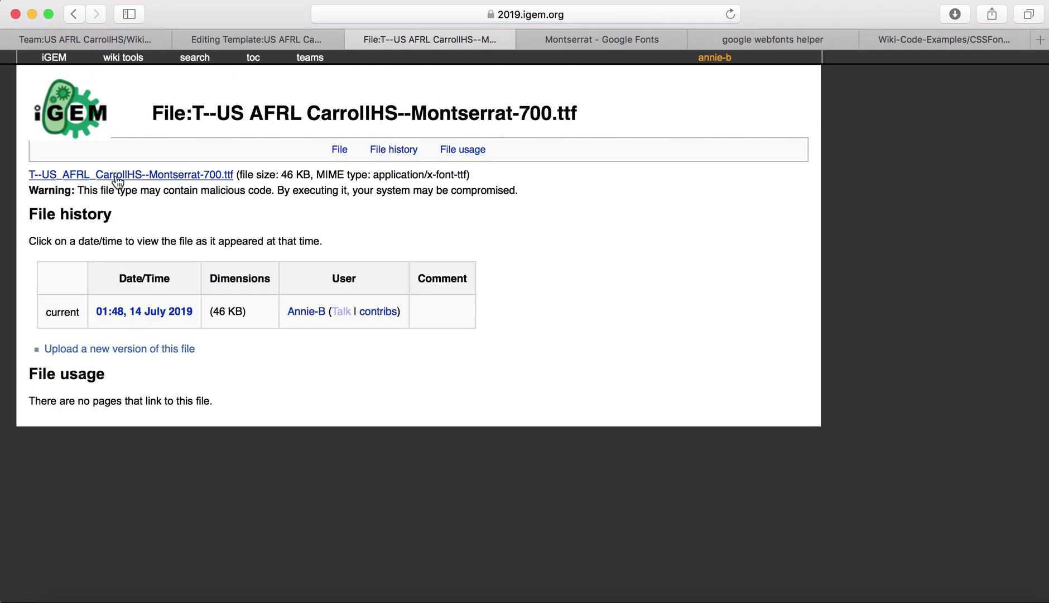
Step: Copy the ttf file link and paste it into the template's truetype url('')
right_click(111, 175)
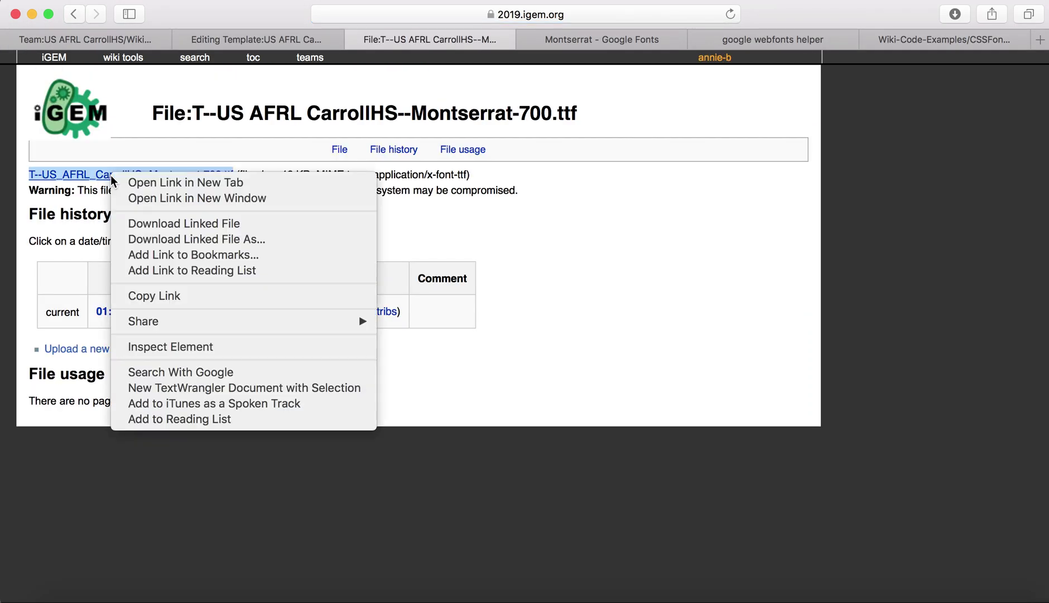
click(171, 296)
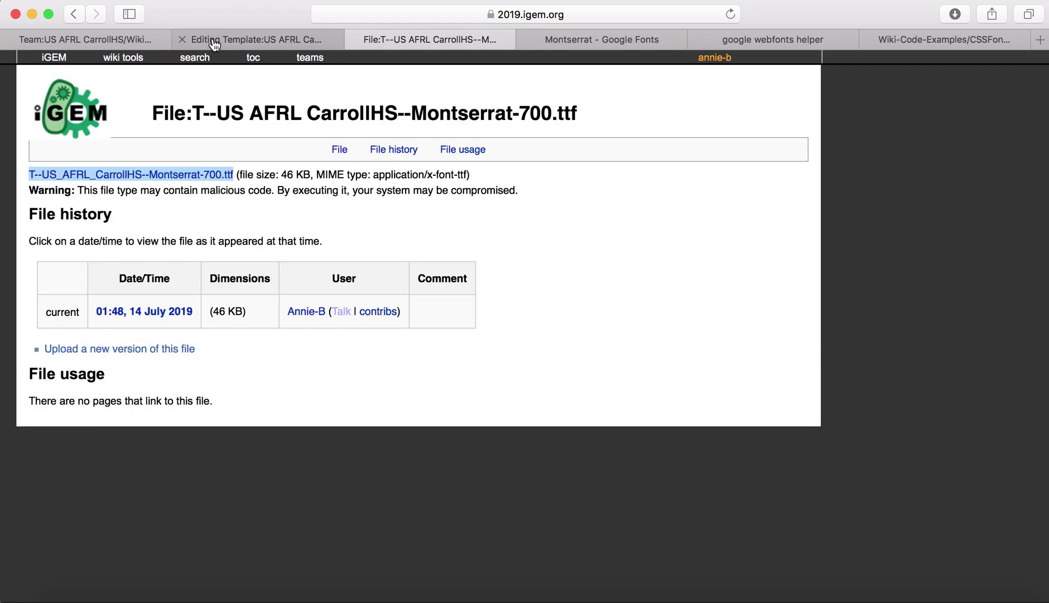
click(215, 40)
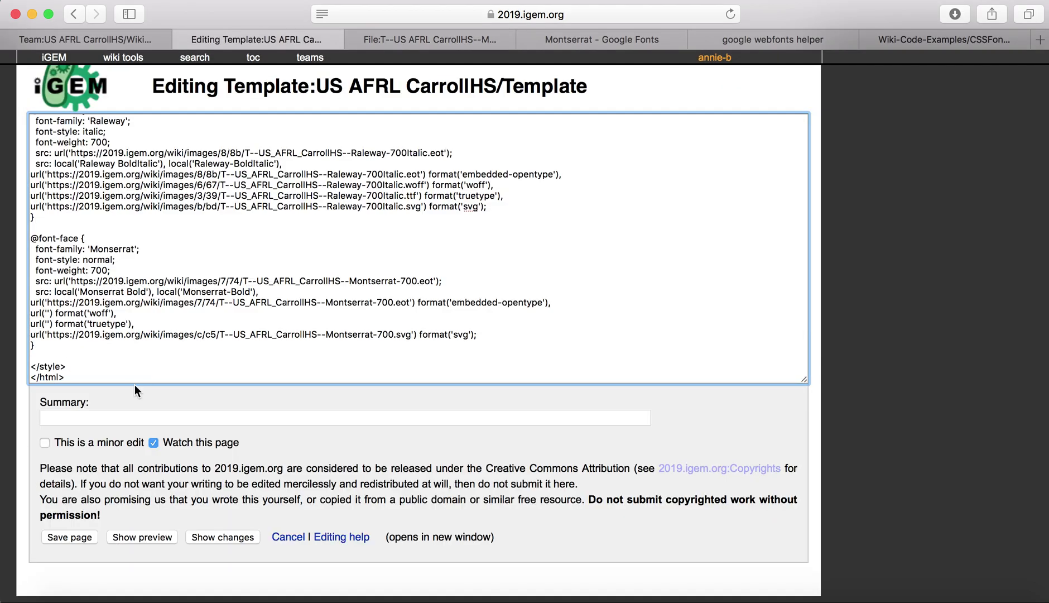
click(48, 324)
key(super+v)
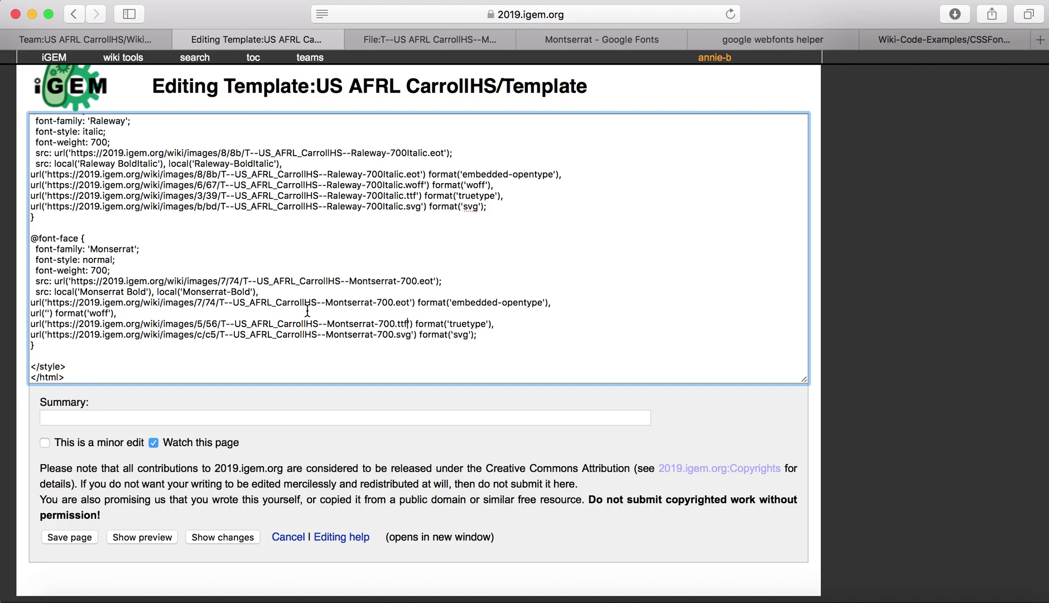
Step: Open the wiki upload form and choose montserrat-v13-latin-700.woff as the source file
click(374, 37)
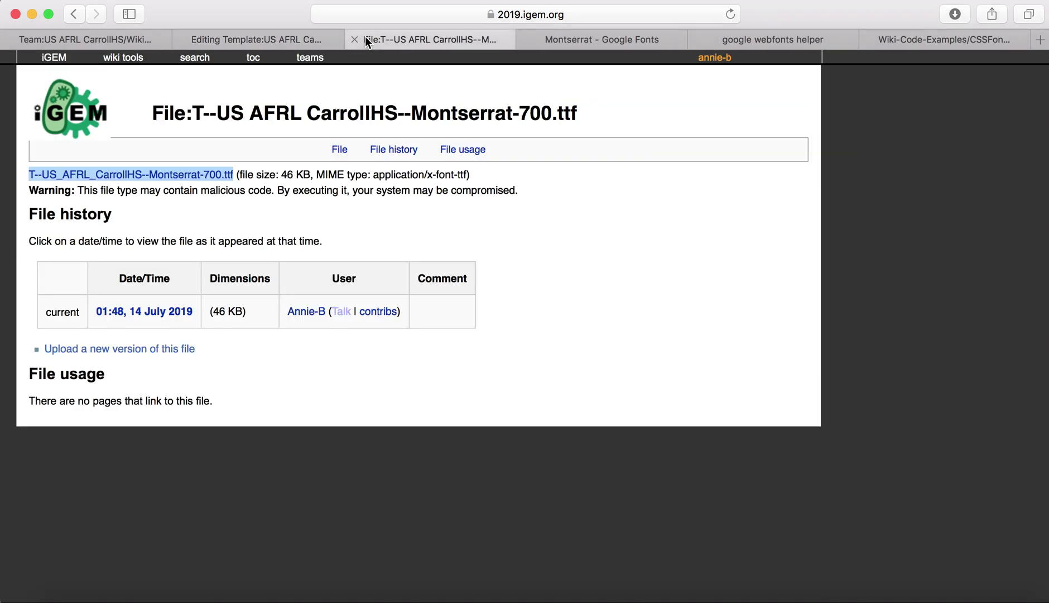
click(125, 58)
click(215, 102)
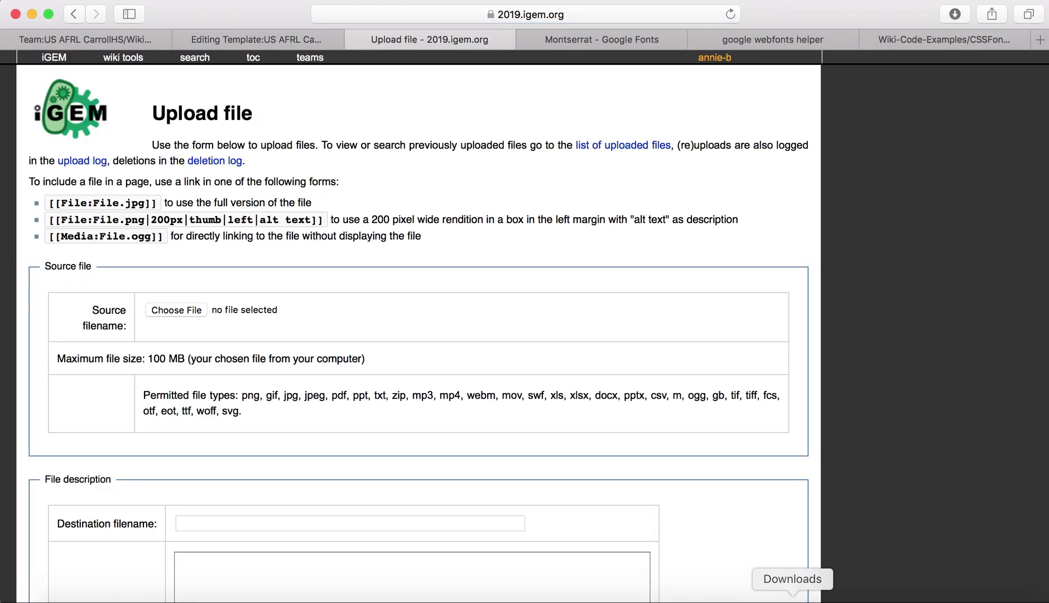
click(793, 596)
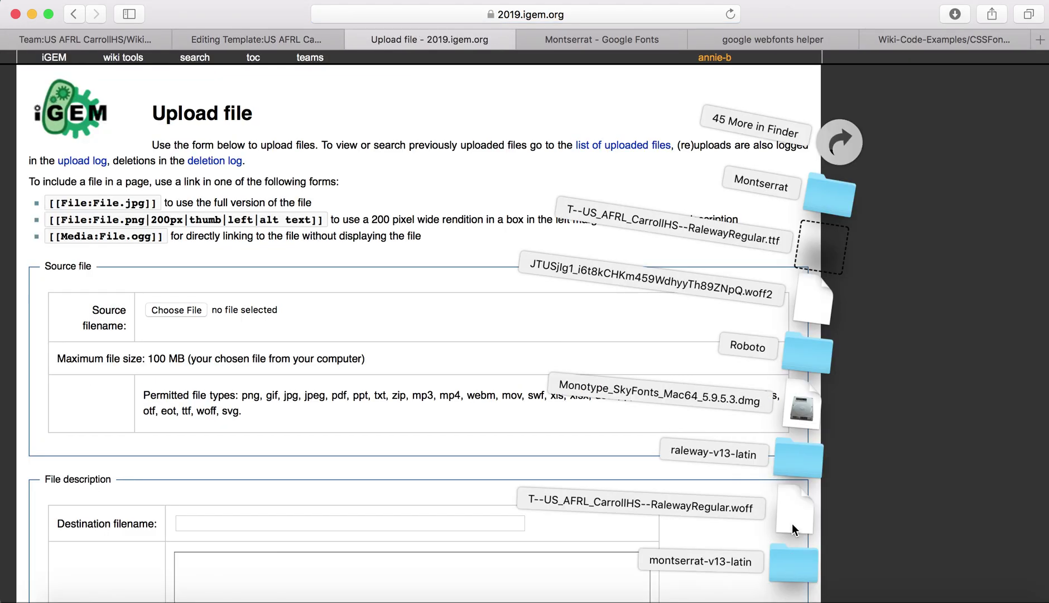
click(790, 567)
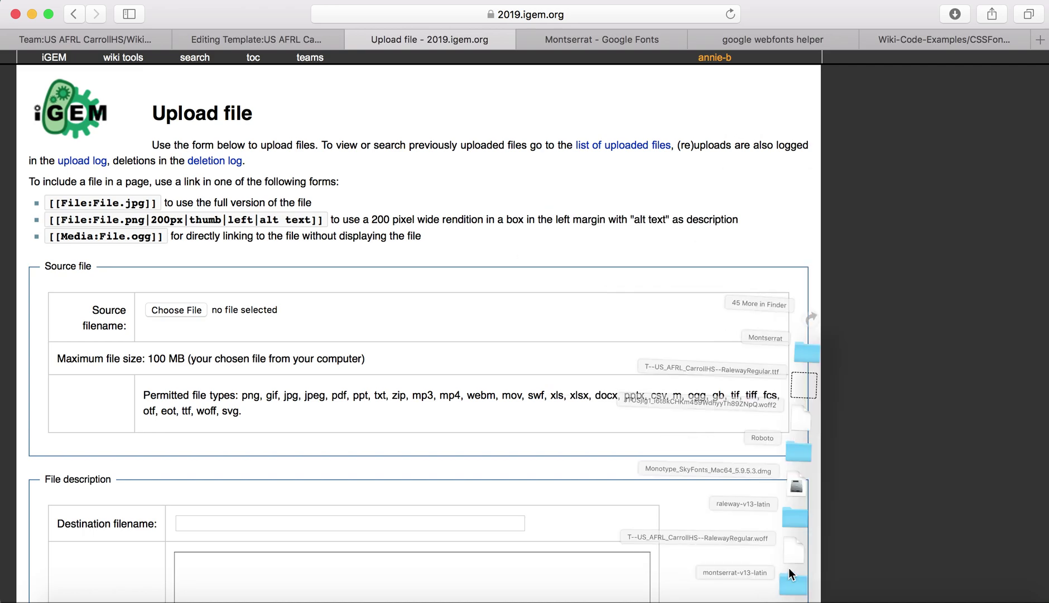
drag(661, 200, 184, 311)
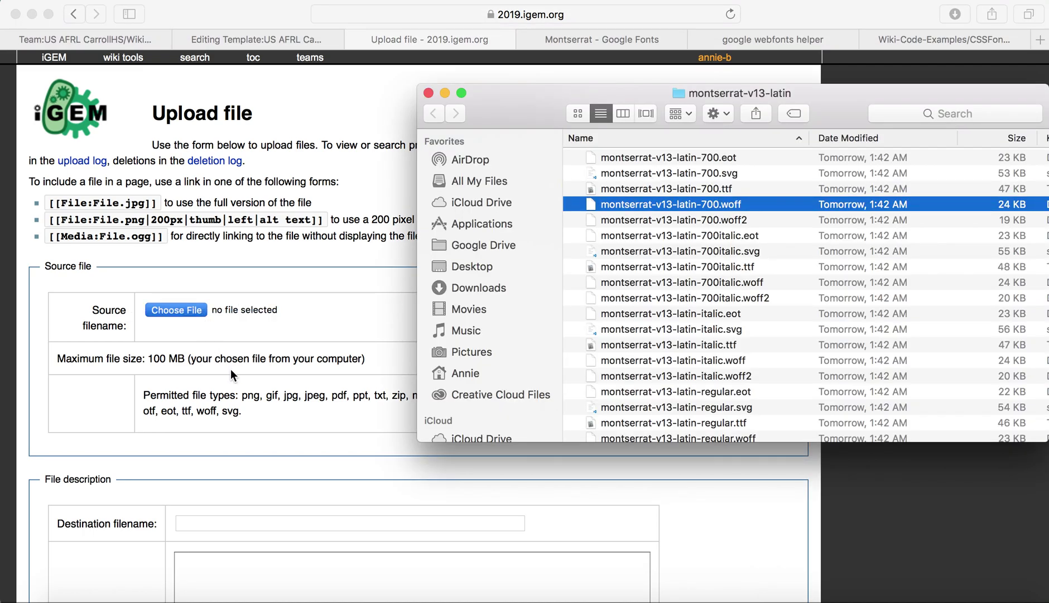
Step: Upload it as T--US_AFRL_CarrollHS--Montserrat-700.woff, saving despite the similar-name warning
click(301, 523)
click(277, 523)
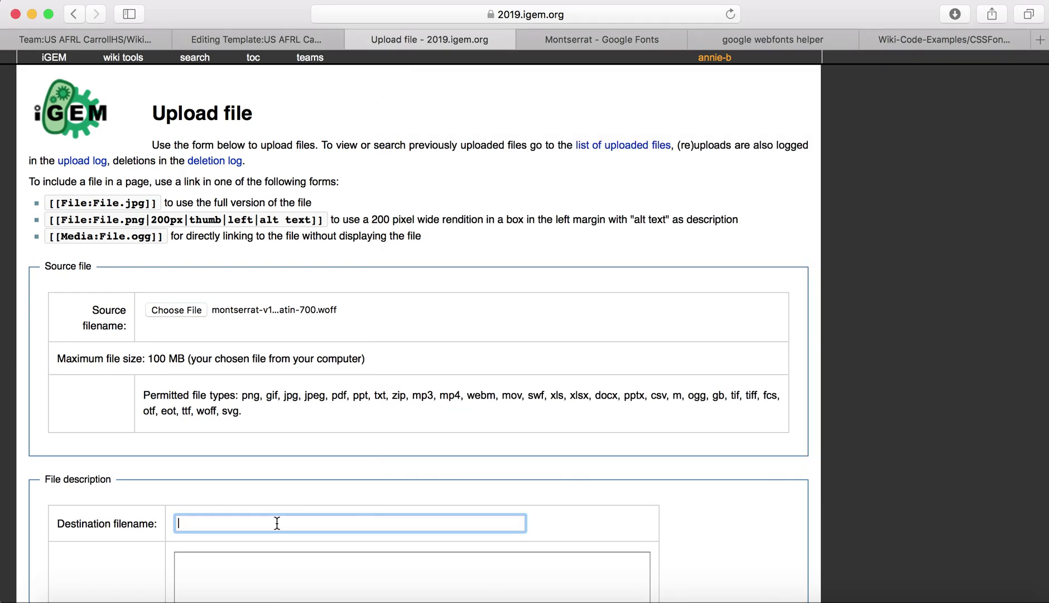
text(T)
key(Right)
key(BackSpace)
key(BackSpace)
key(BackSpace)
text(woff)
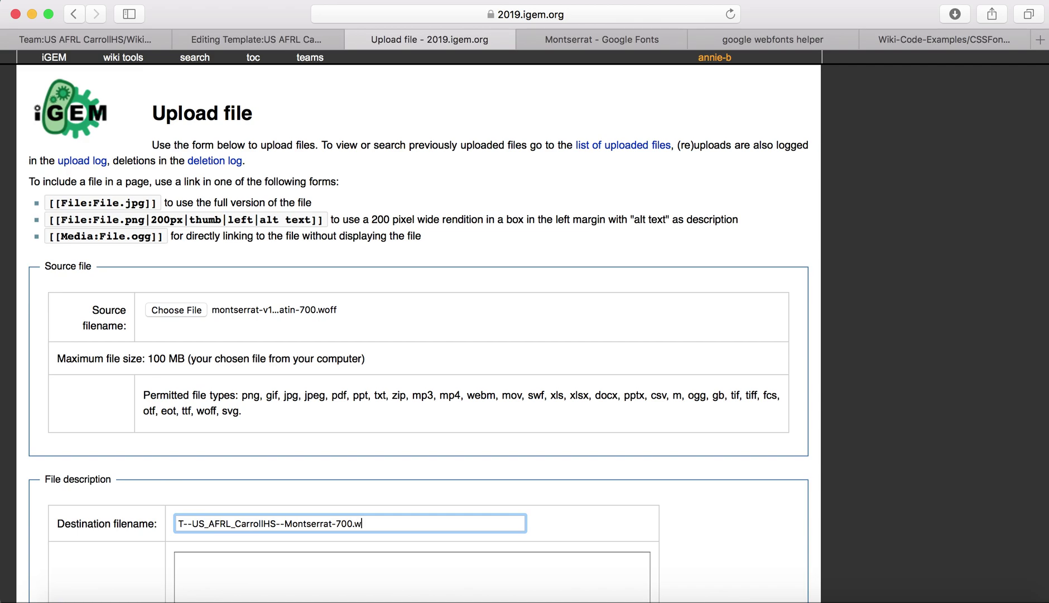
click(288, 454)
scroll(288, 454, down, 6)
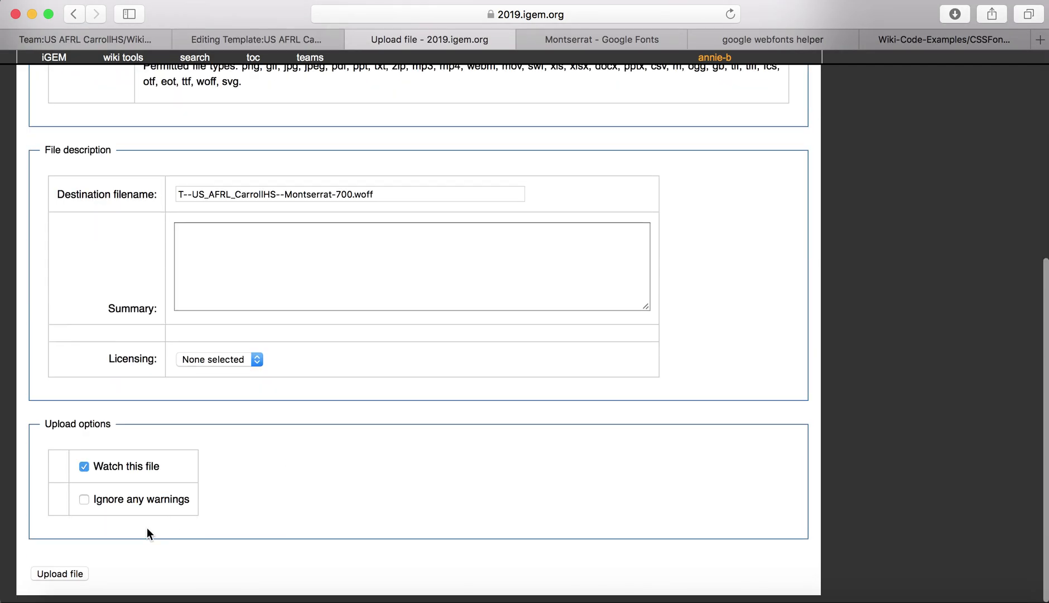
click(67, 573)
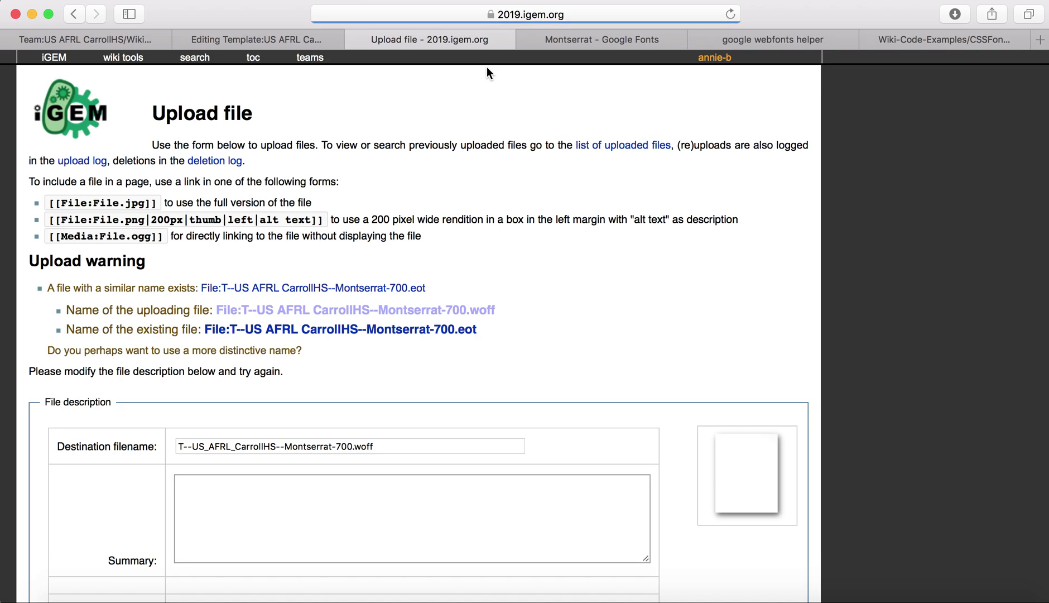
scroll(430, 352, down, 3)
scroll(430, 351, down, 3)
click(240, 573)
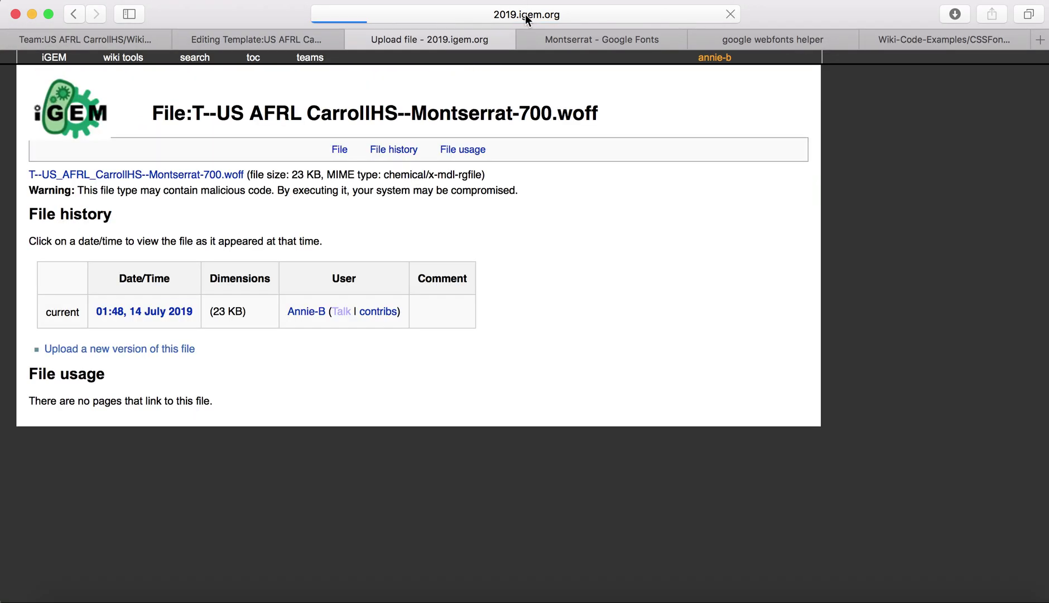
Step: Copy the uploaded woff file's link and return to the template editor
click(526, 15)
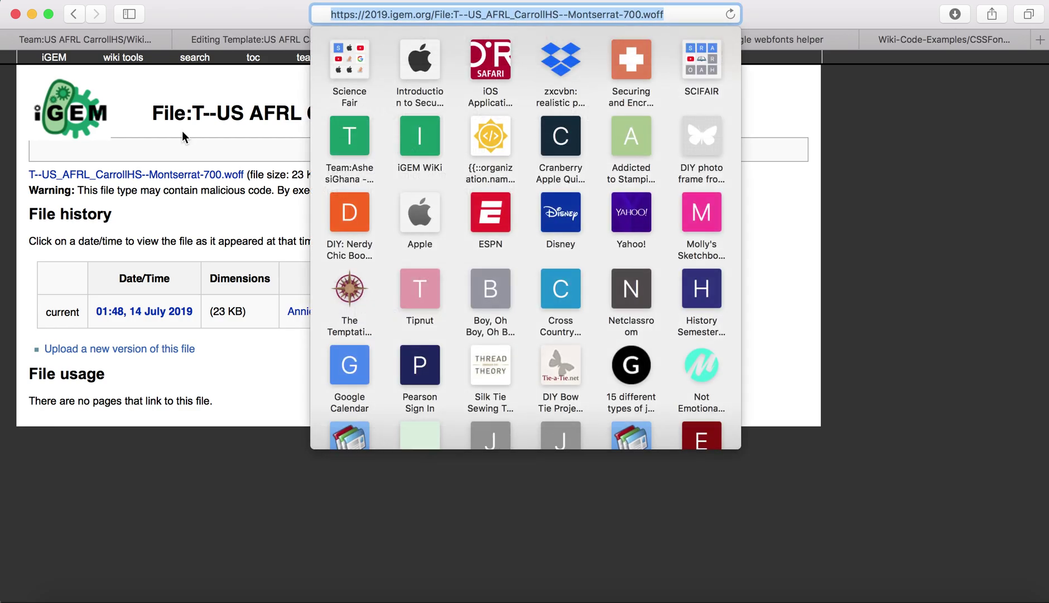
click(182, 131)
right_click(177, 174)
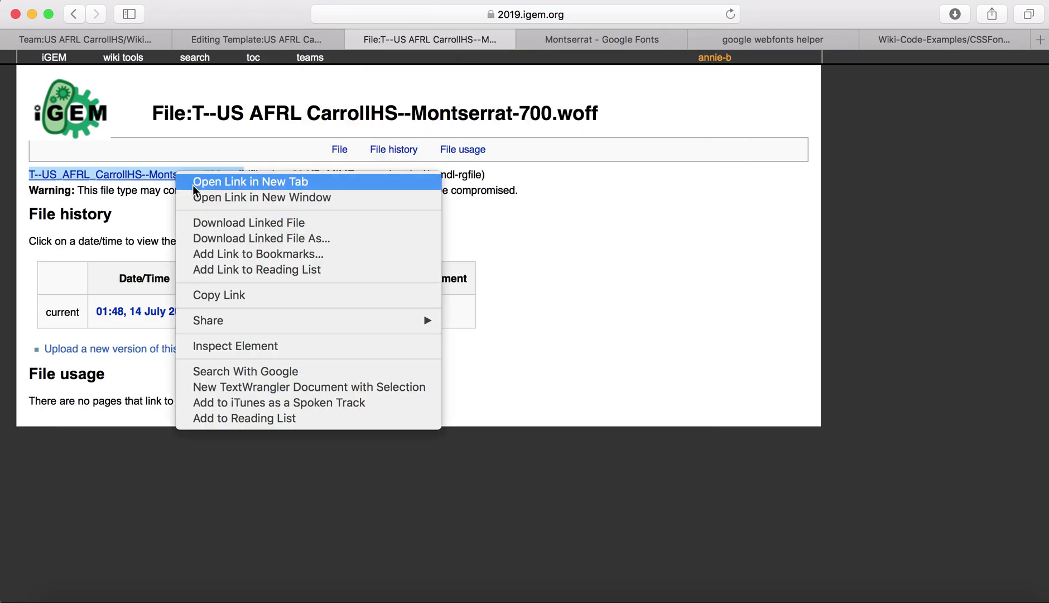
click(234, 296)
click(235, 40)
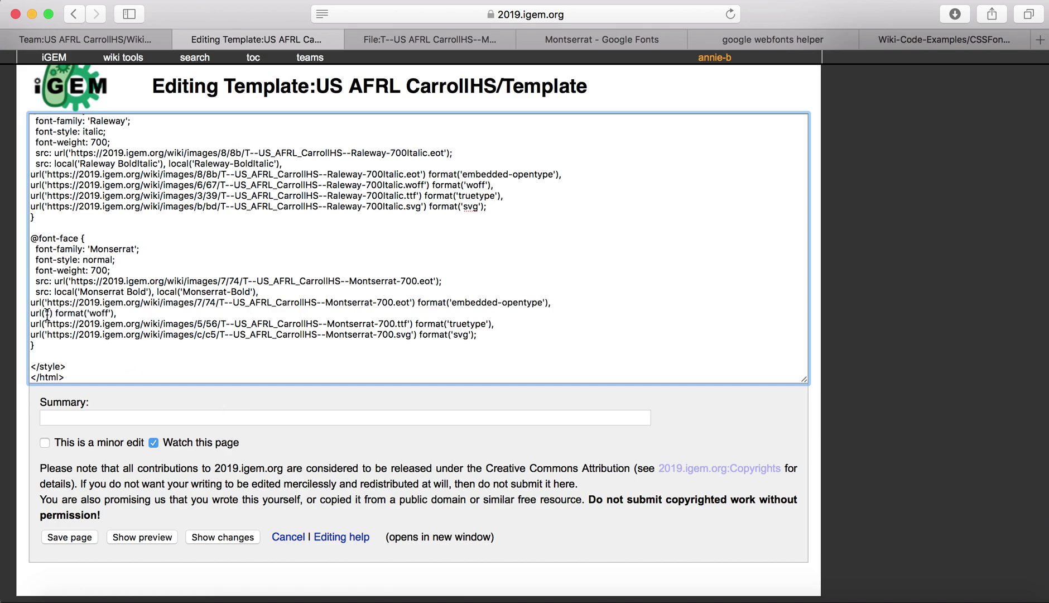
Step: Paste the Montserrat-700.woff link into the empty woff url('')
key(super+v)
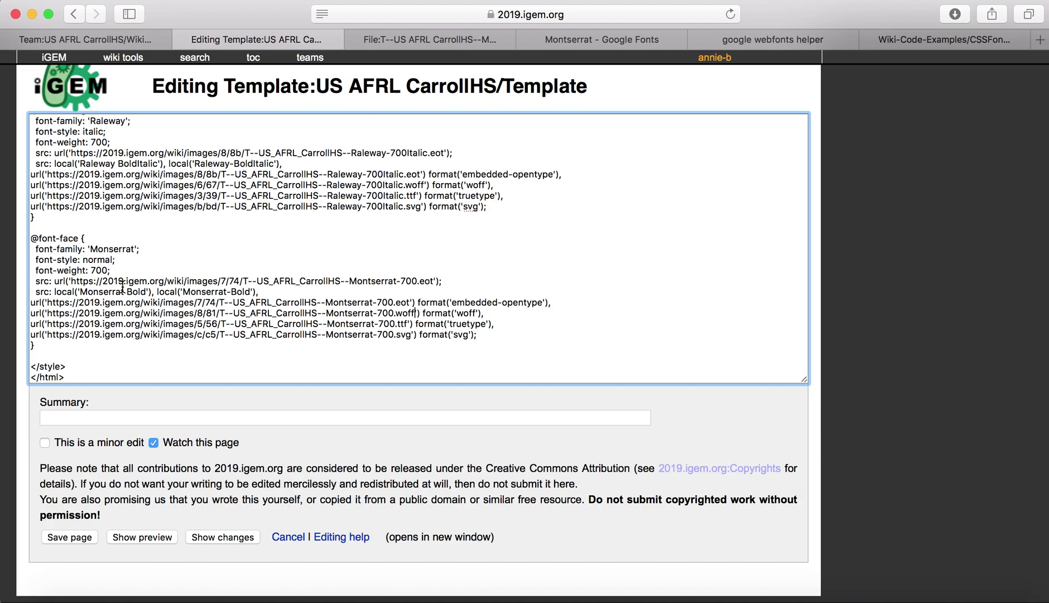
scroll(103, 343, down, 1)
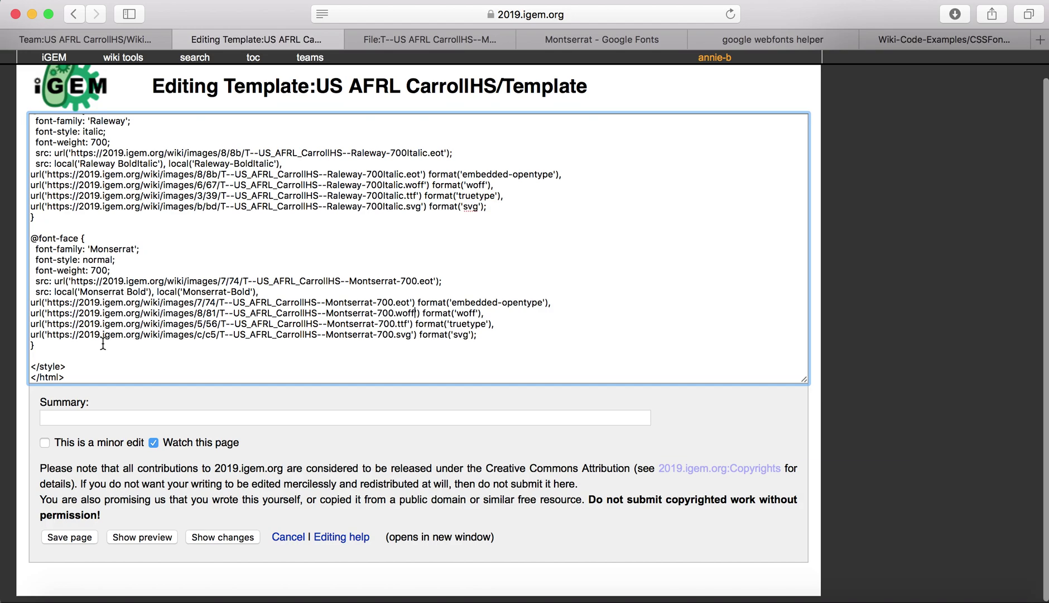
scroll(103, 343, up, 10)
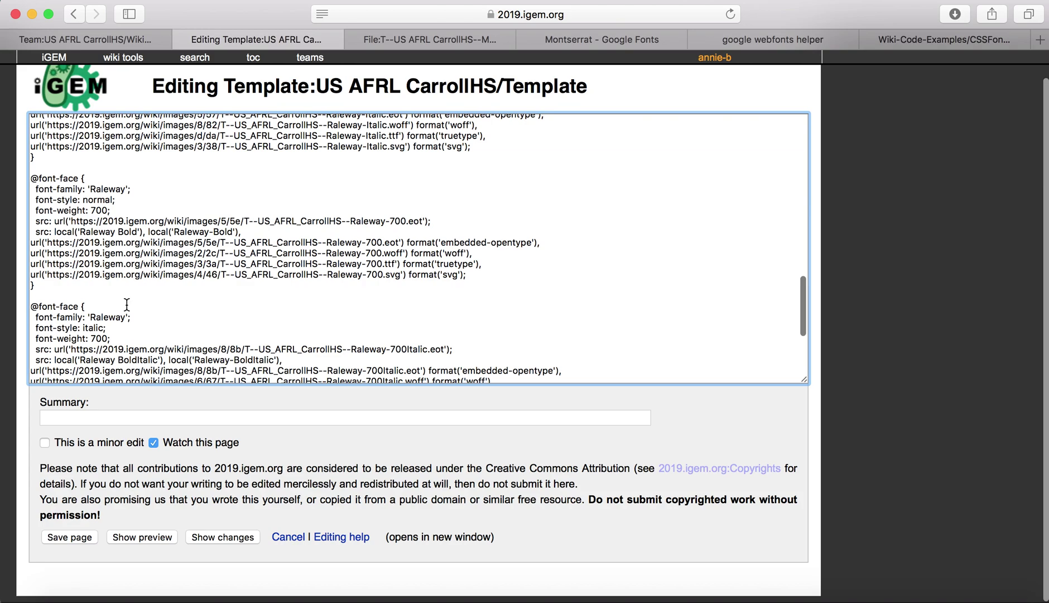
scroll(126, 305, up, 8)
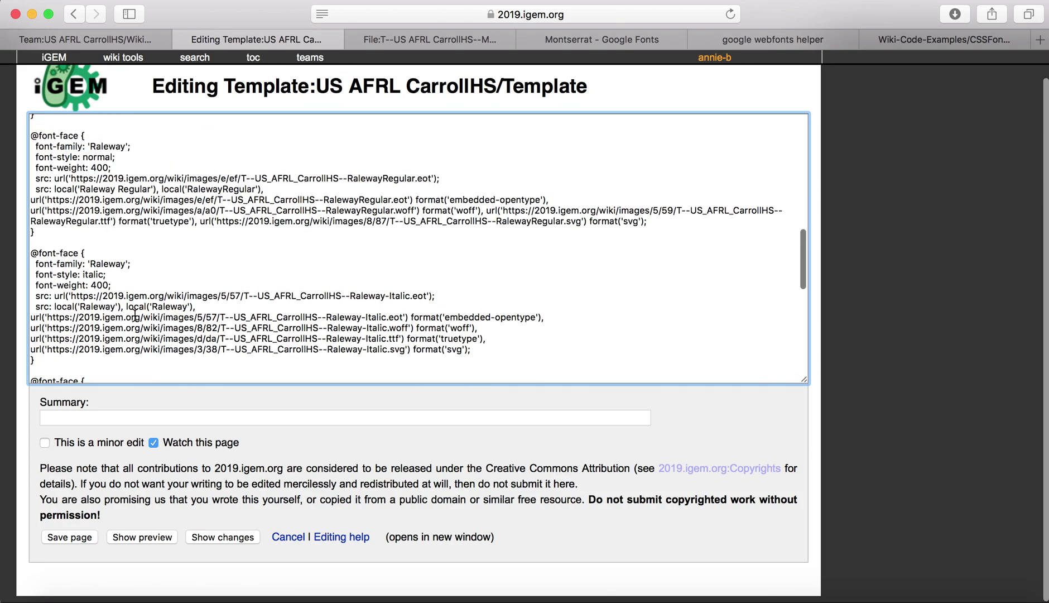
scroll(135, 316, up, 10)
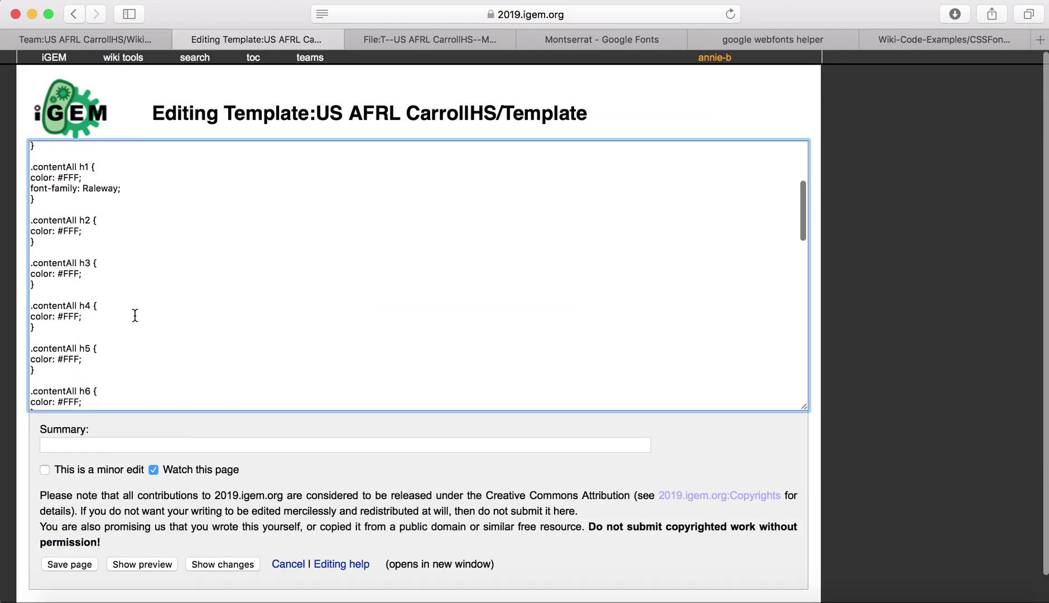
scroll(135, 315, up, 4)
scroll(135, 315, up, 4)
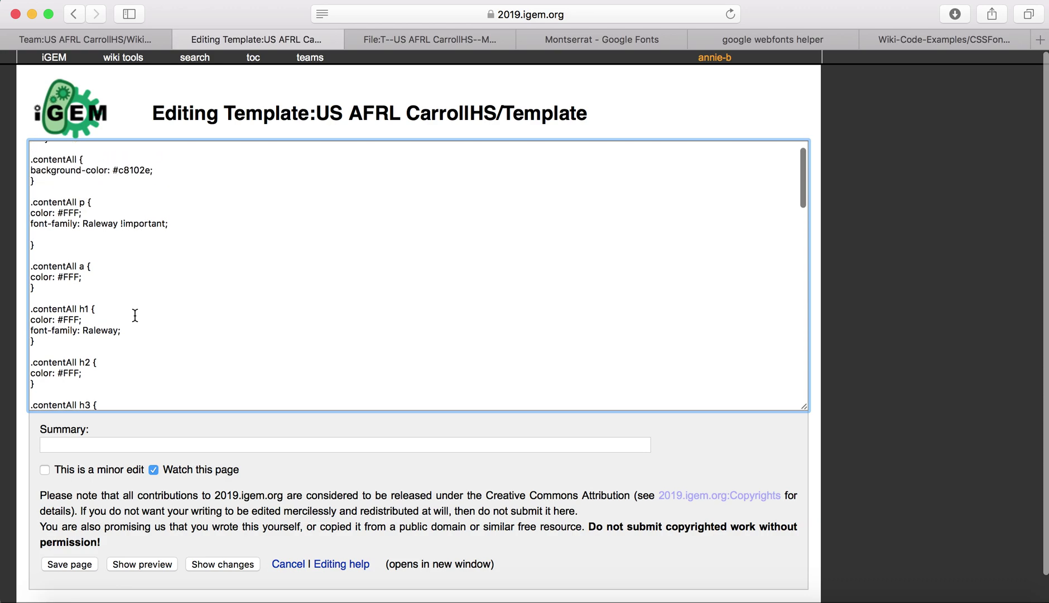
click(138, 223)
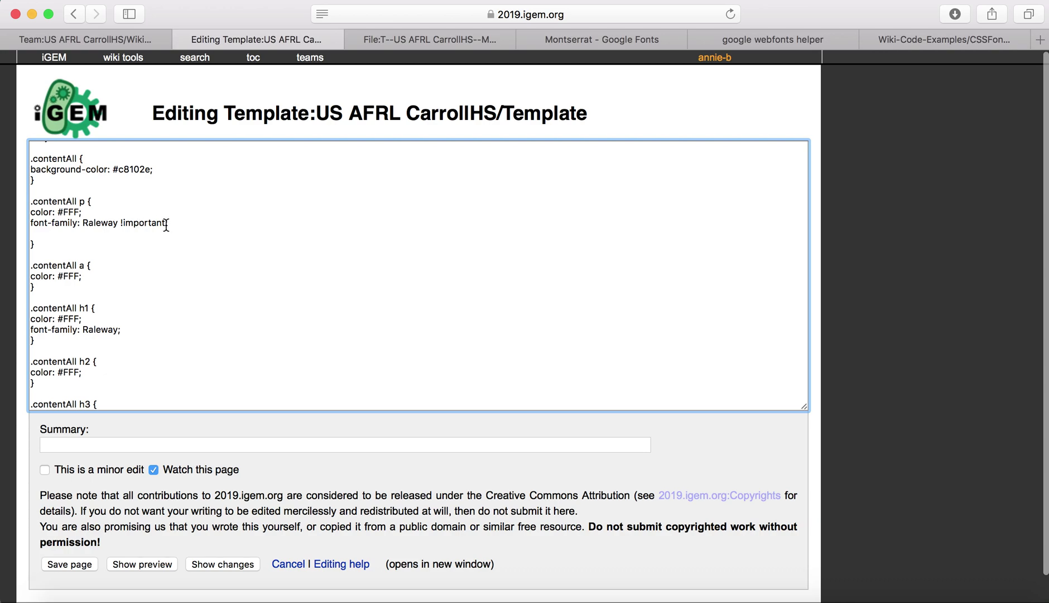
key(Left)
key(Left)
key(Left)
key(Left)
key(shift+Right)
key(shift+Right)
key(shift+Right)
key(shift+Right)
key(shift+Right)
key(shift+Right)
key(shift+Right)
key(shift+Right)
key(shift+Right)
key(shift+Right)
click(206, 236)
scroll(207, 235, down, 8)
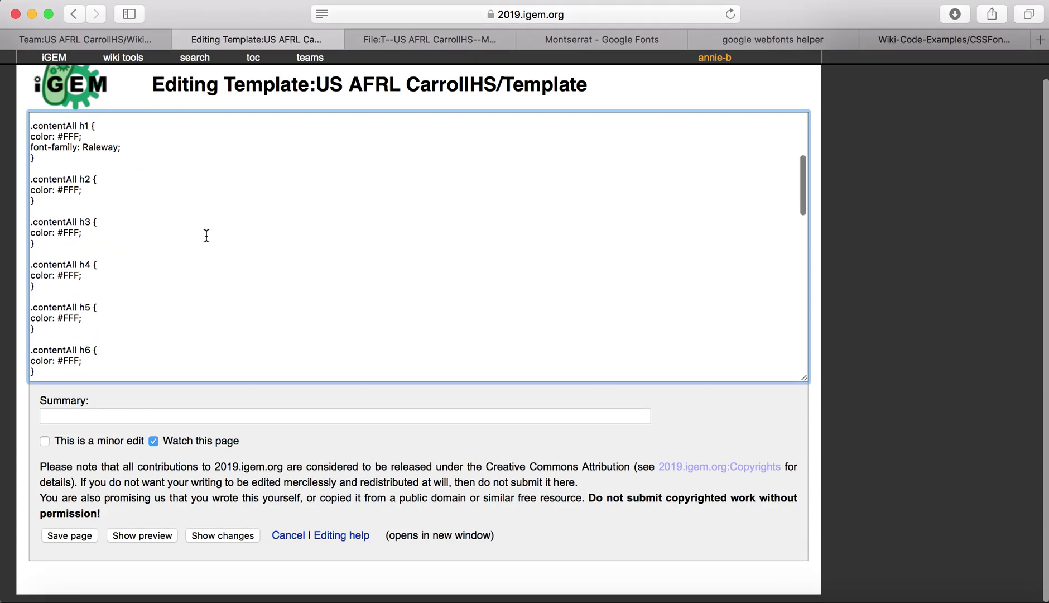
click(77, 534)
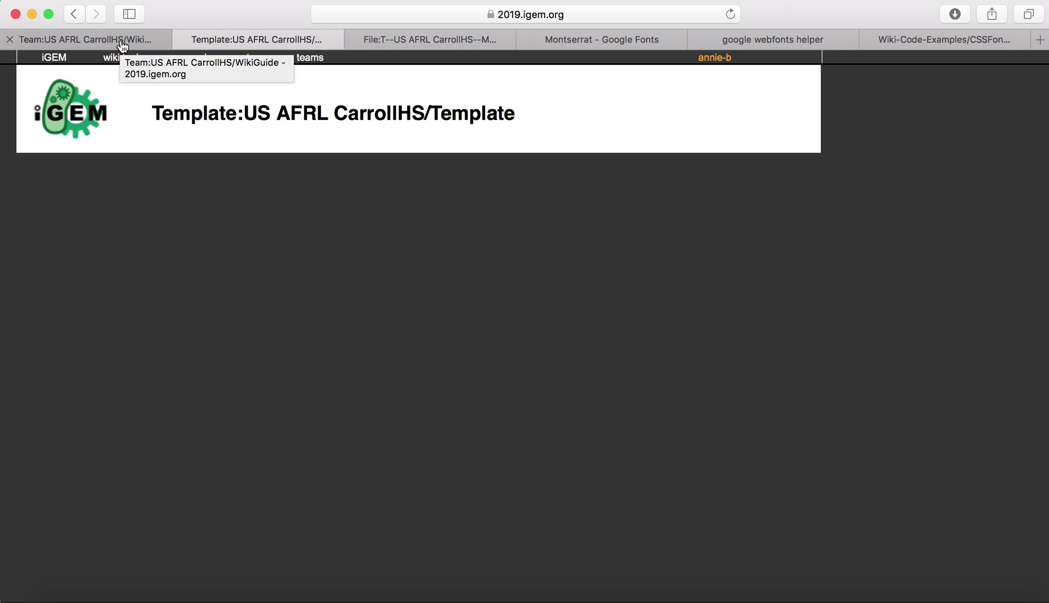
Step: Switch to the Team:US AFRL CarrollHS/WikiGuide tab and scroll to Designing Your Team's Wiki
click(120, 39)
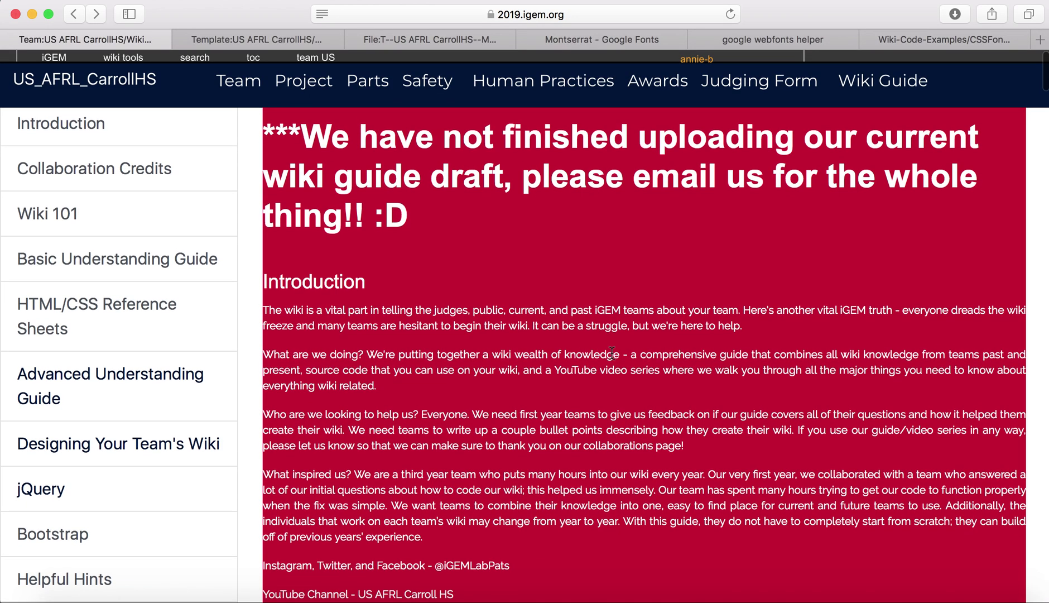
scroll(612, 353, down, 10)
scroll(611, 353, down, 20)
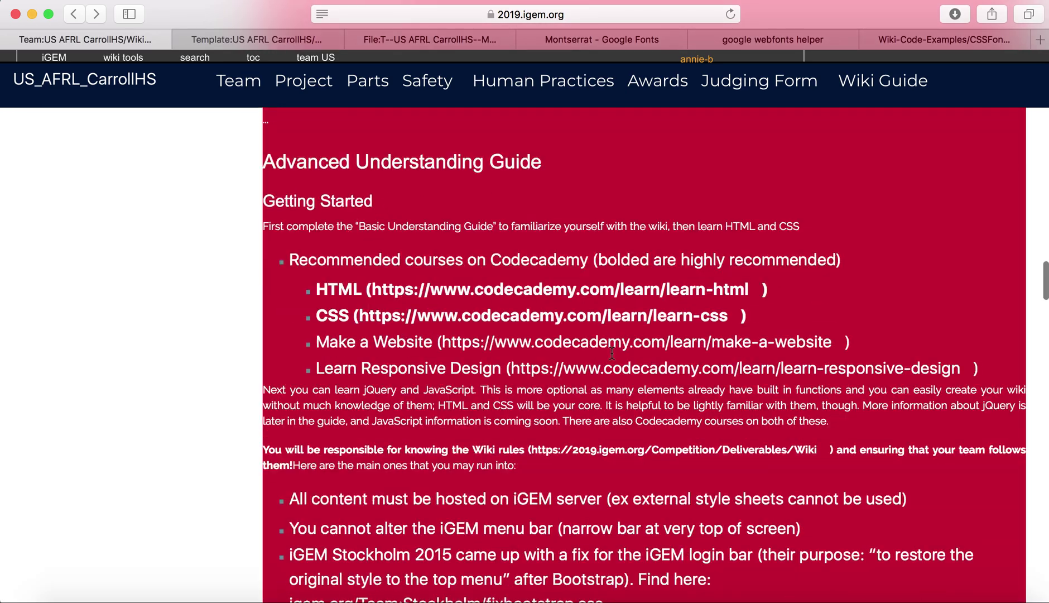
scroll(612, 352, down, 15)
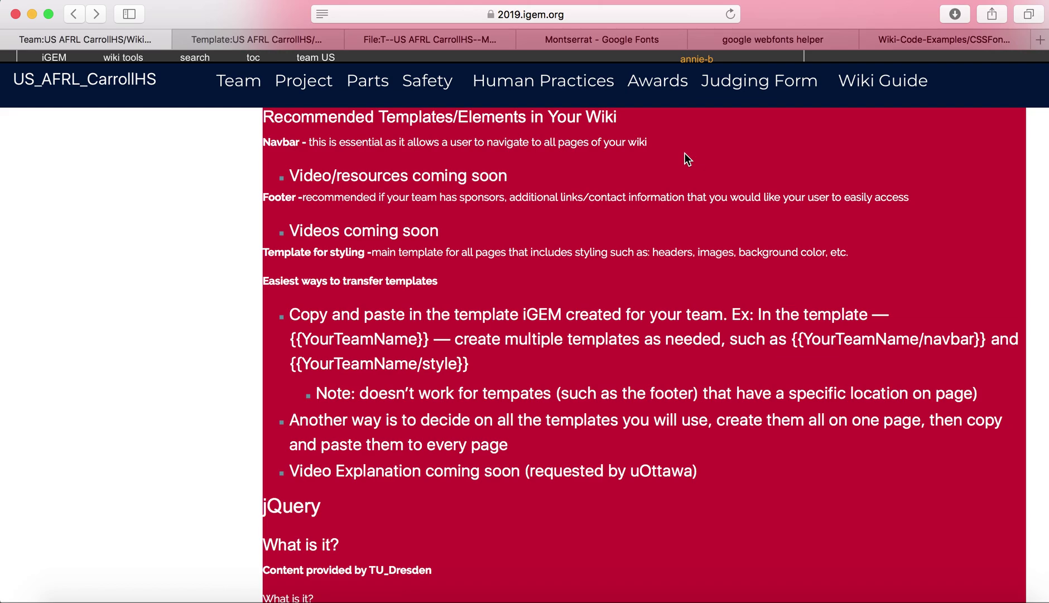
scroll(685, 153, up, 10)
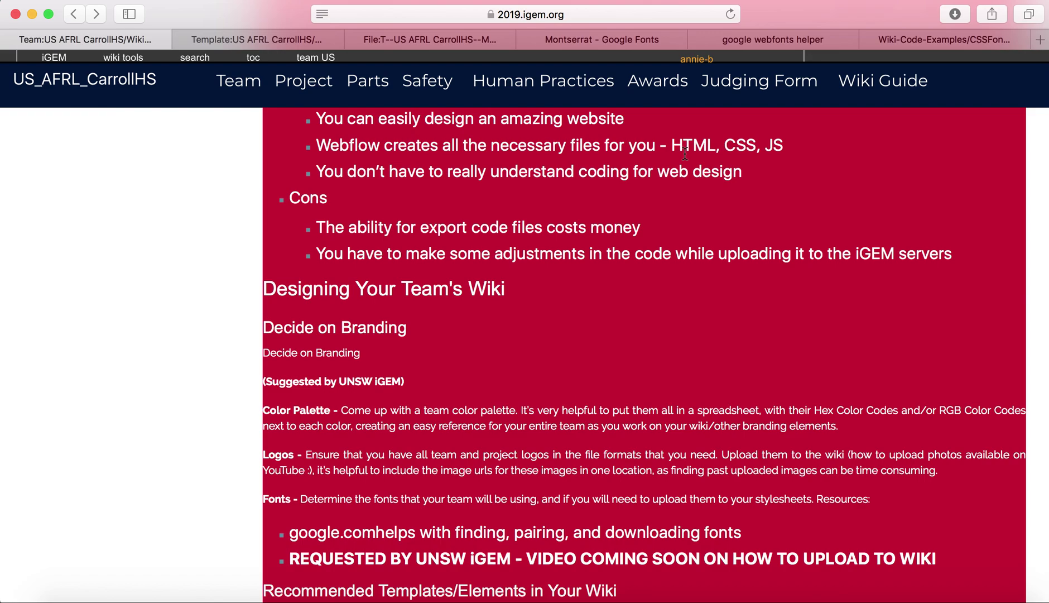